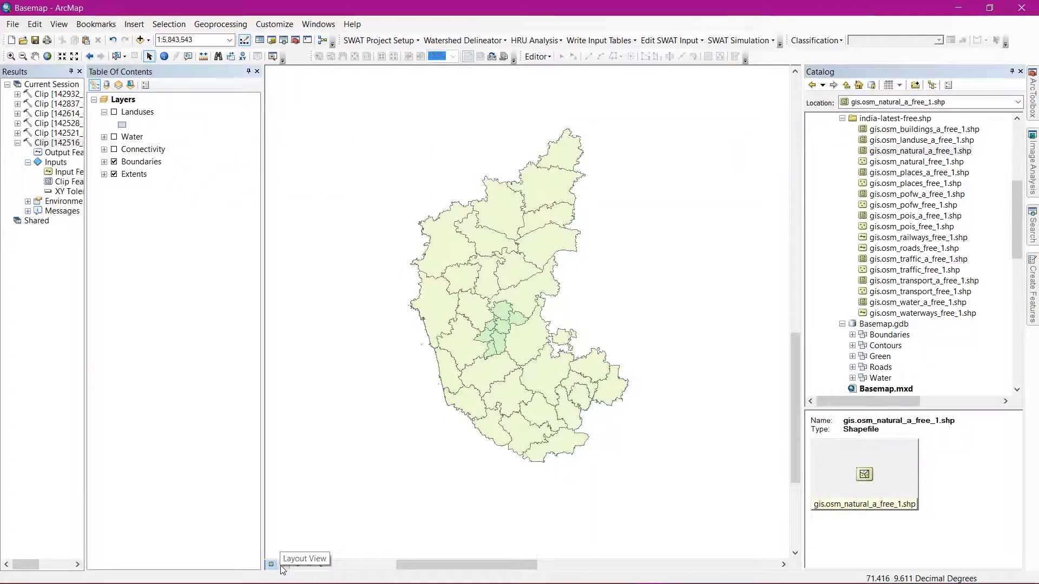
Switch the map to layout view and open the page and print setup.
{"action": "left_click", "coordinate": [284, 566]}
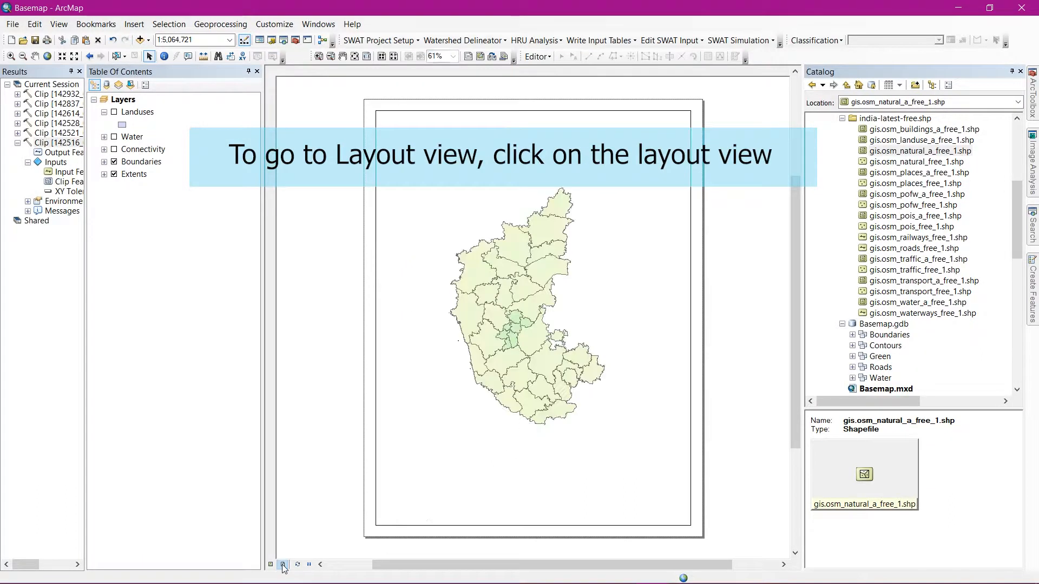
{"action": "left_click", "coordinate": [424, 206]}
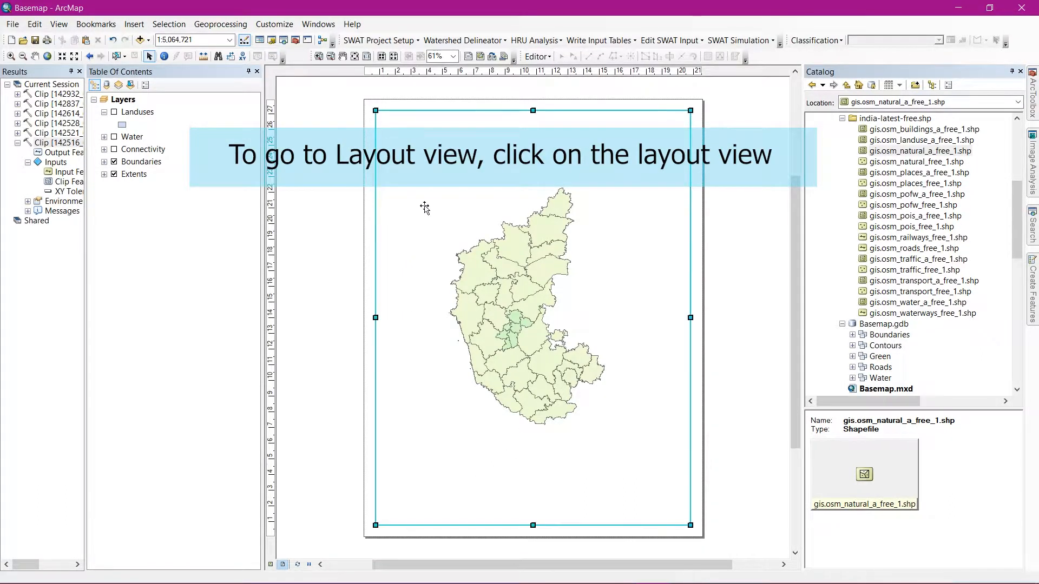
{"action": "left_click", "coordinate": [331, 197]}
{"action": "right_click", "coordinate": [332, 197]}
{"action": "left_click", "coordinate": [301, 222]}
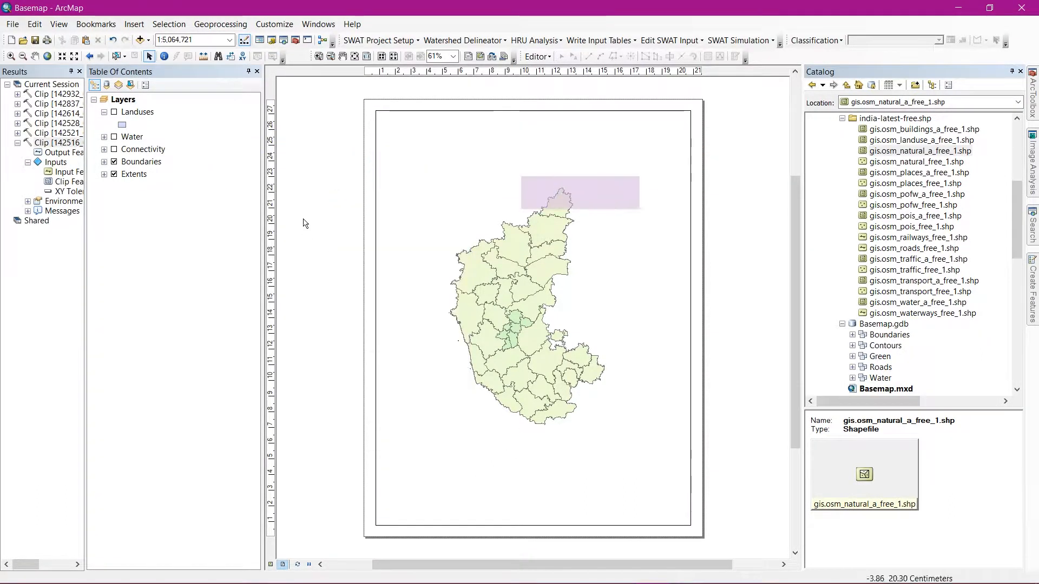
{"action": "right_click", "coordinate": [308, 175]}
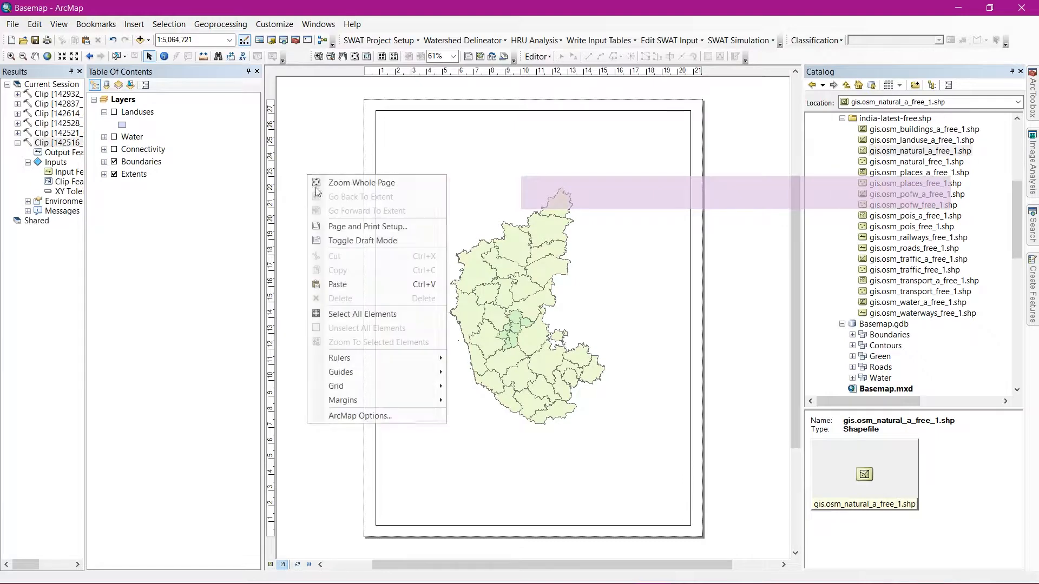
{"action": "left_click", "coordinate": [335, 228]}
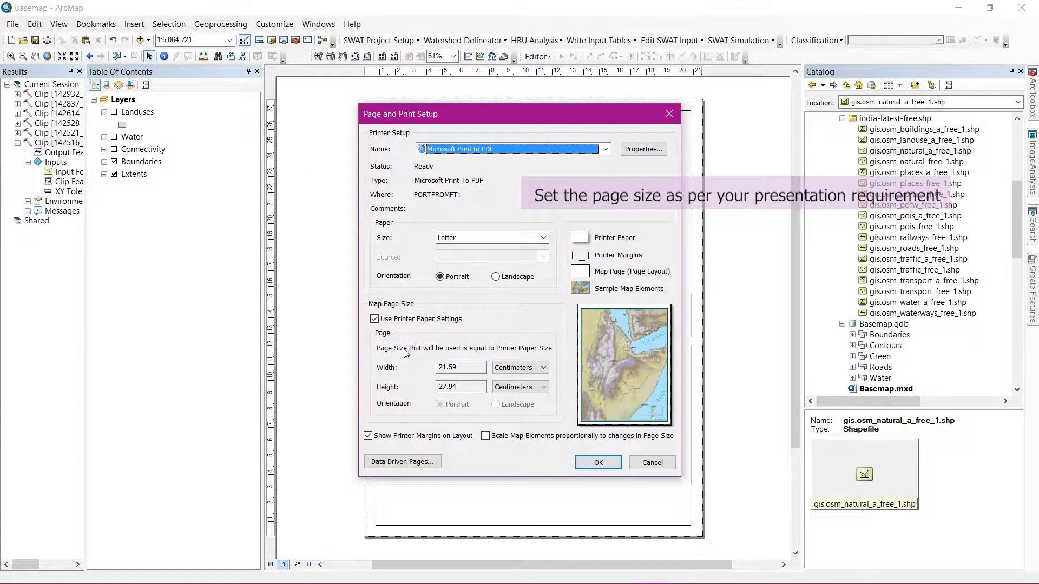
Stop using the printer paper settings and set the map page to standard size A1 in landscape orientation.
{"action": "left_click", "coordinate": [473, 237]}
{"action": "scroll", "coordinate": [544, 284], "scroll_direction": "down", "scroll_amount": 2}
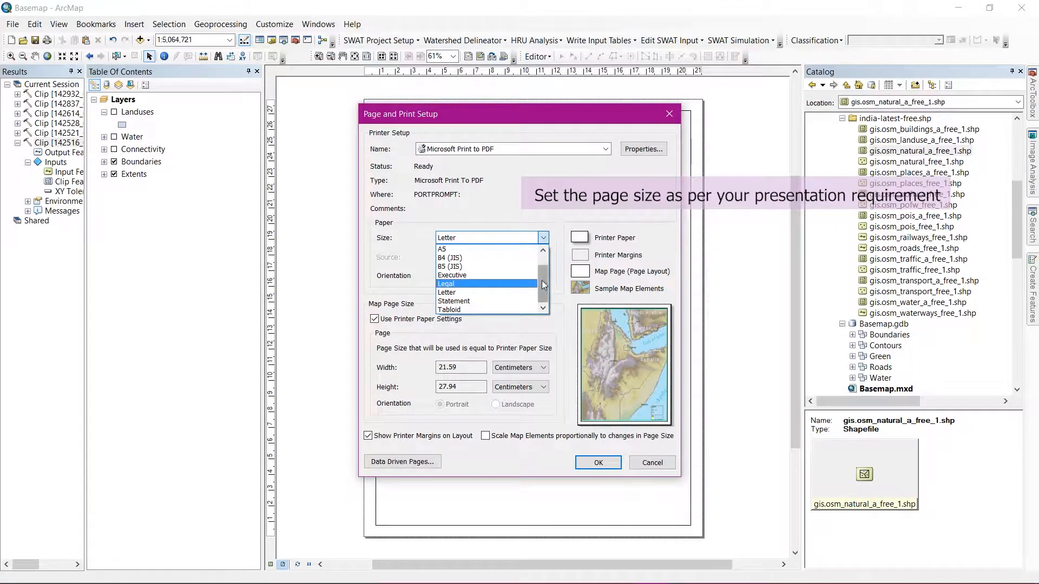
{"action": "left_click", "coordinate": [385, 325]}
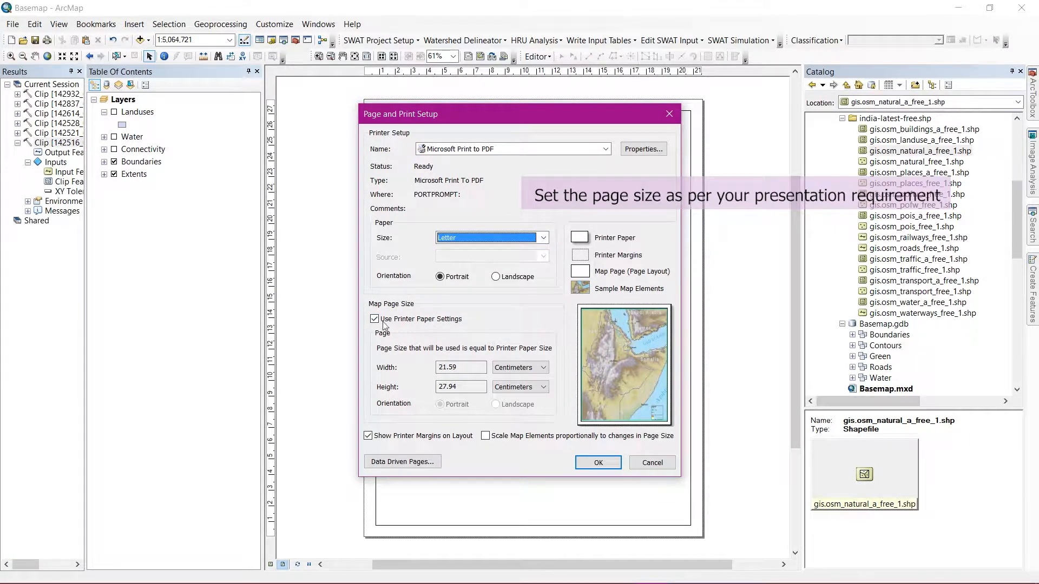
{"action": "left_click", "coordinate": [382, 322]}
{"action": "left_click", "coordinate": [474, 348]}
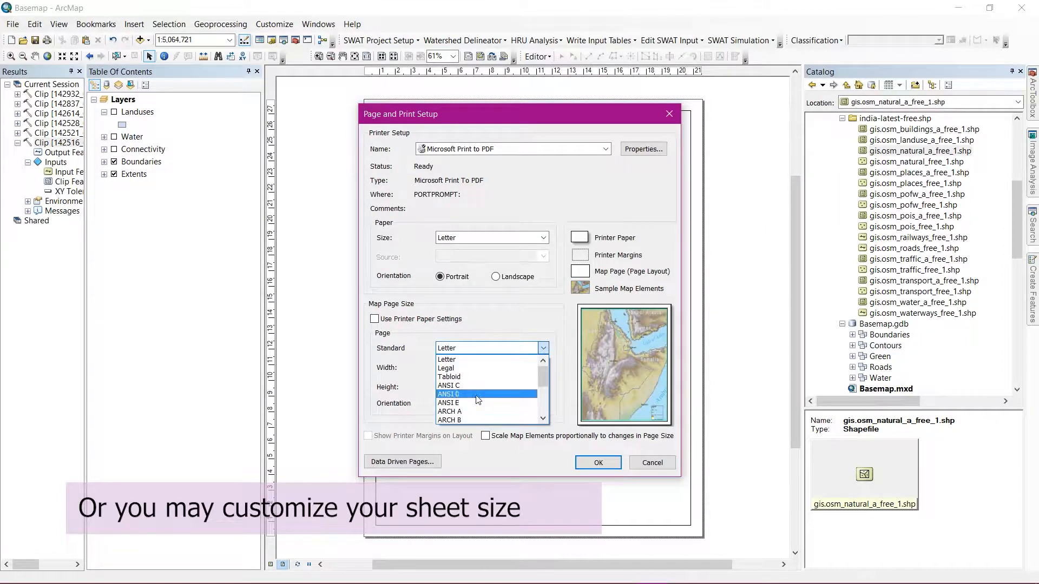
{"action": "scroll", "coordinate": [477, 400], "scroll_direction": "down", "scroll_amount": 4}
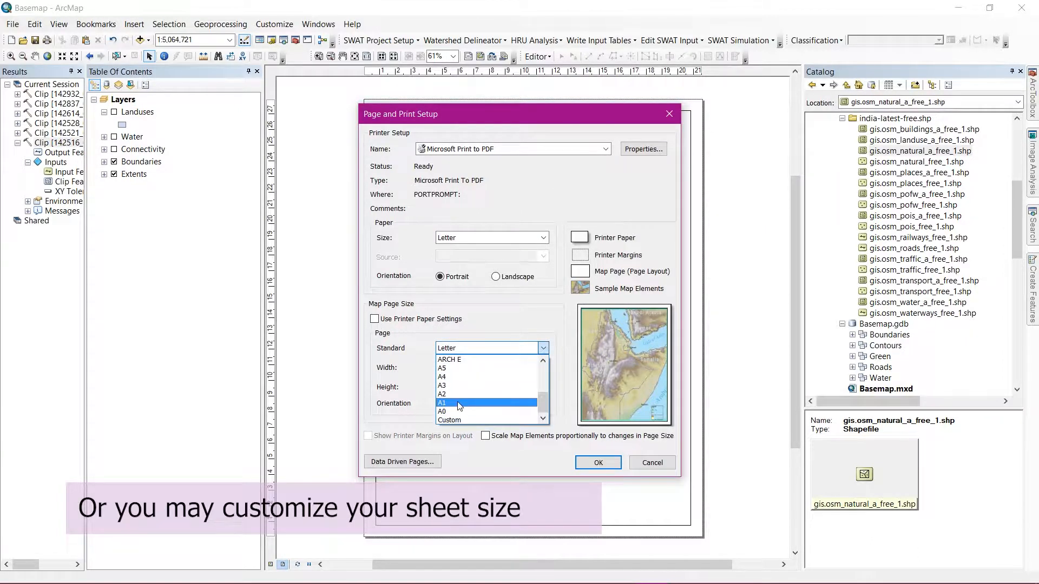
{"action": "left_click", "coordinate": [466, 402]}
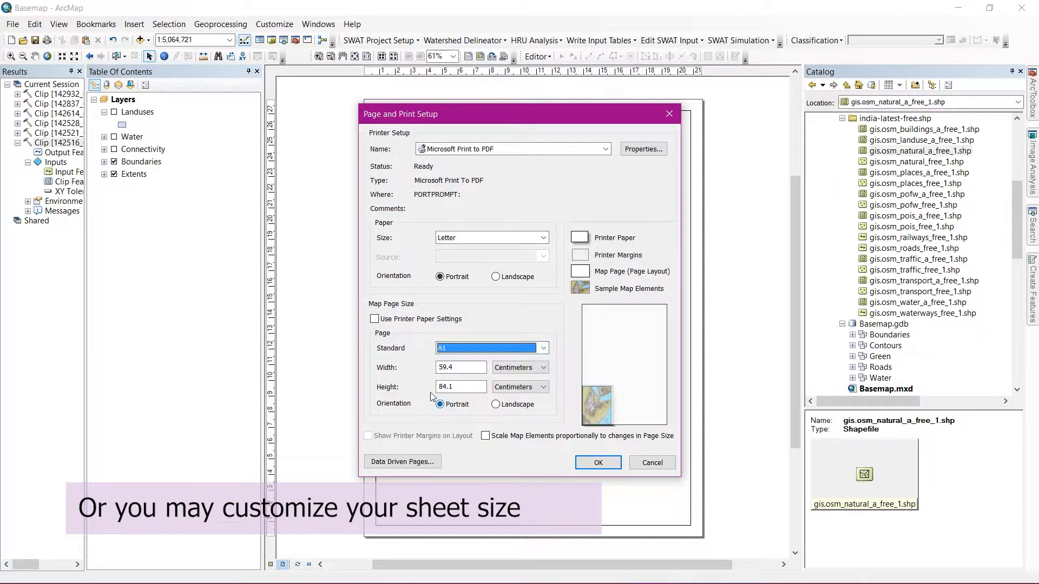
{"action": "left_click", "coordinate": [495, 405]}
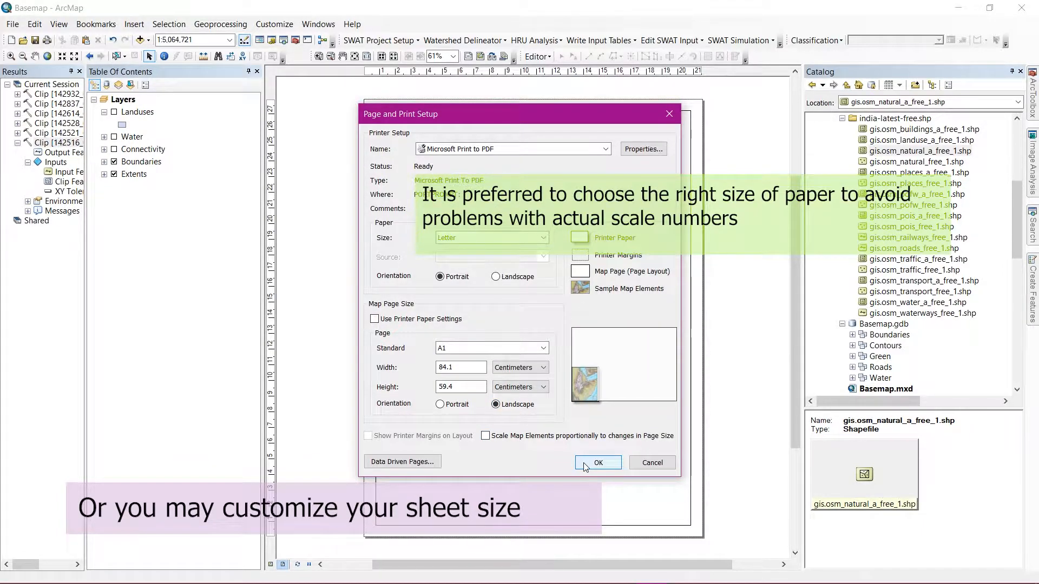
{"action": "left_click", "coordinate": [585, 465]}
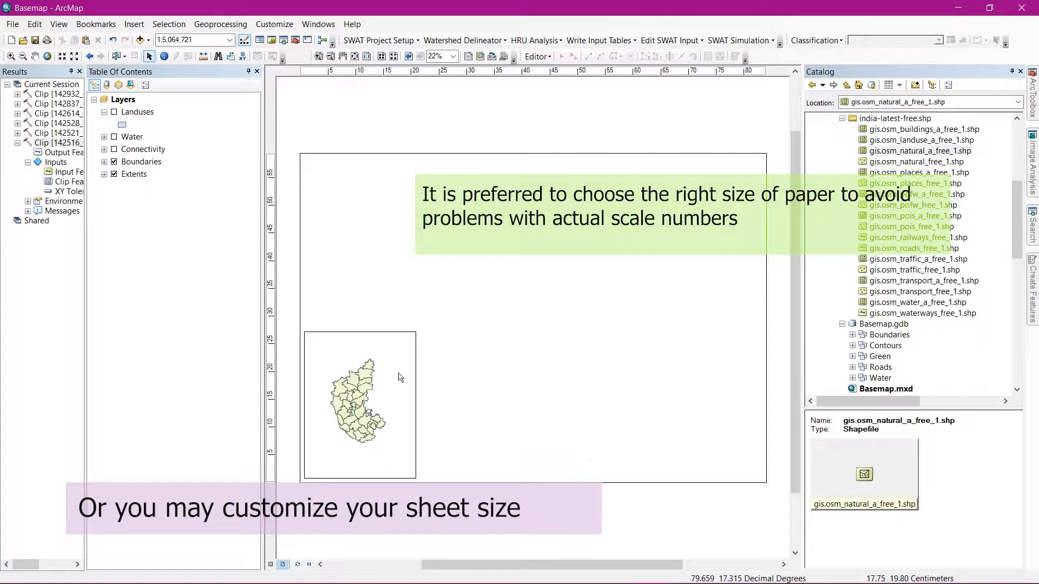
Move the data frame towards the middle of the page and distribute it to fit the page margins.
{"action": "left_click", "coordinate": [396, 375]}
{"action": "left_click_drag", "start_coordinate": [397, 375], "coordinate": [448, 215]}
{"action": "left_click_drag", "start_coordinate": [390, 287], "coordinate": [526, 321]}
{"action": "right_click", "coordinate": [528, 303]}
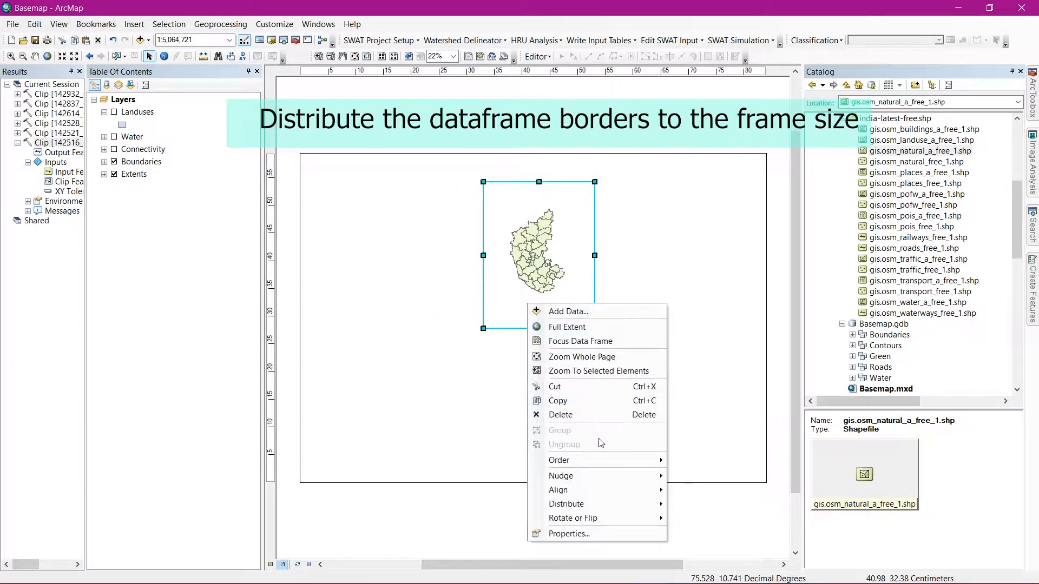
{"action": "mouse_move", "coordinate": [589, 504]}
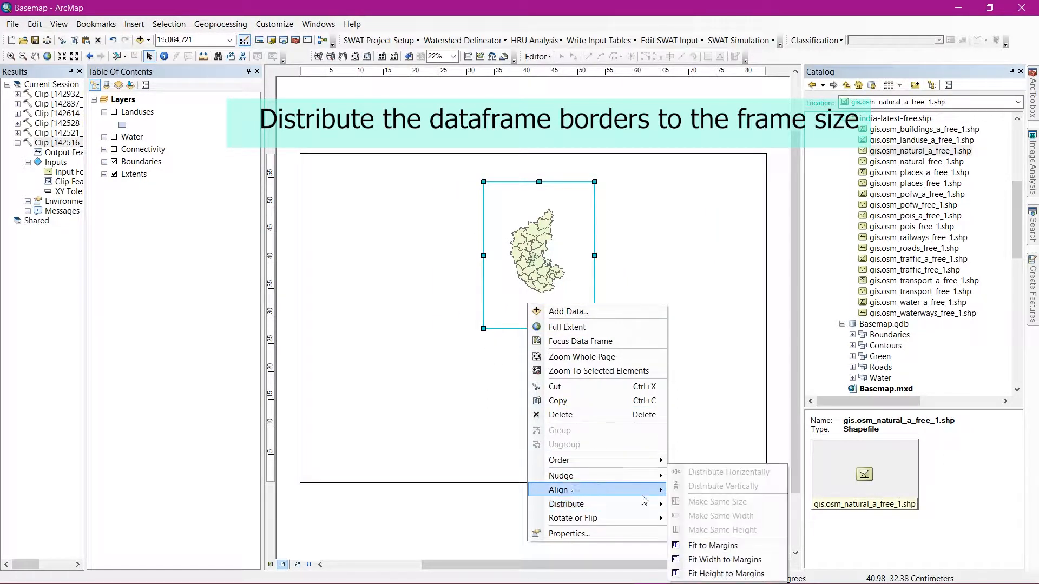
{"action": "left_click", "coordinate": [704, 545]}
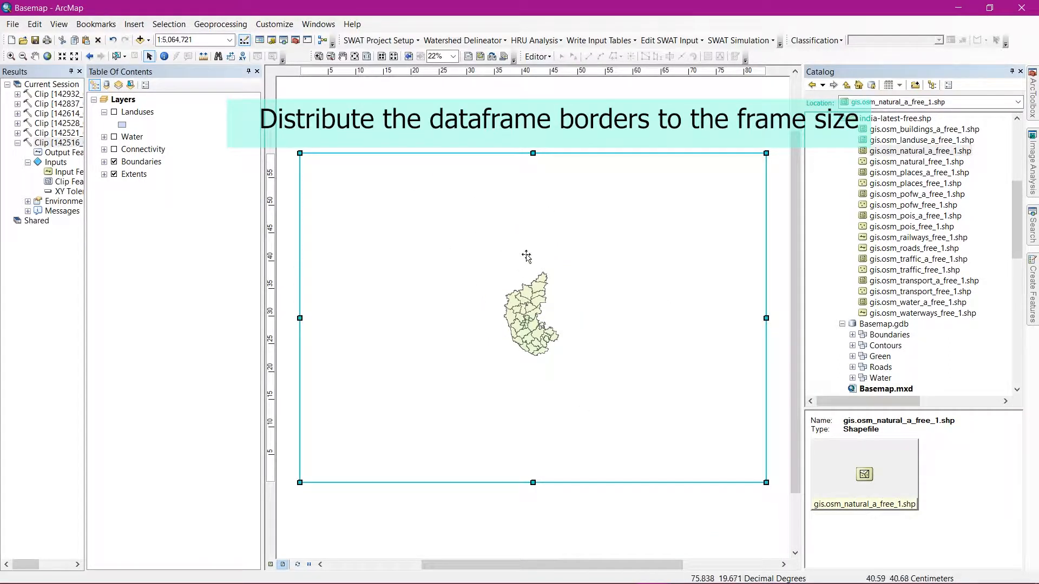
{"action": "left_click", "coordinate": [468, 131]}
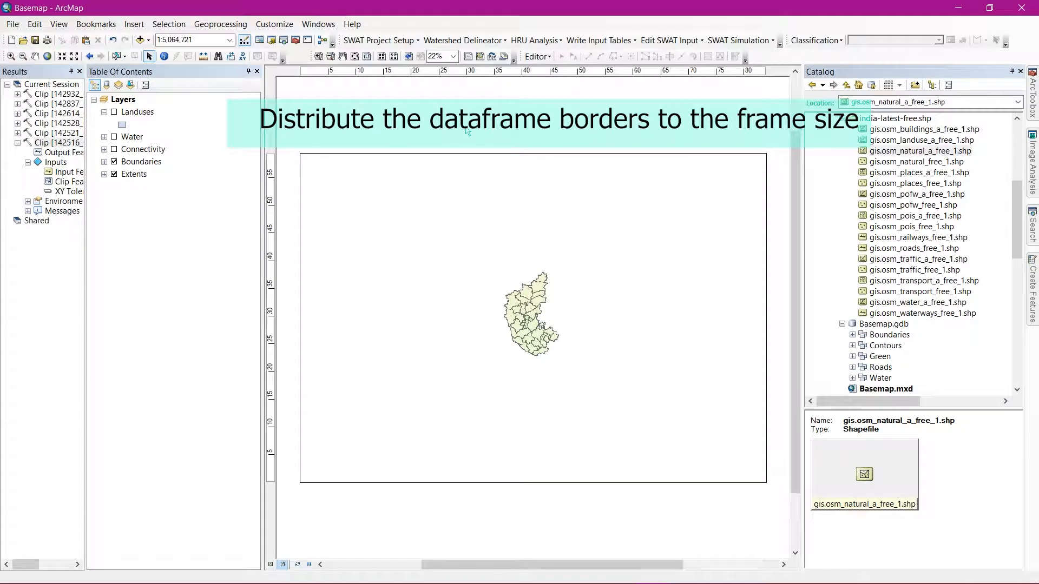
{"action": "left_click", "coordinate": [474, 193]}
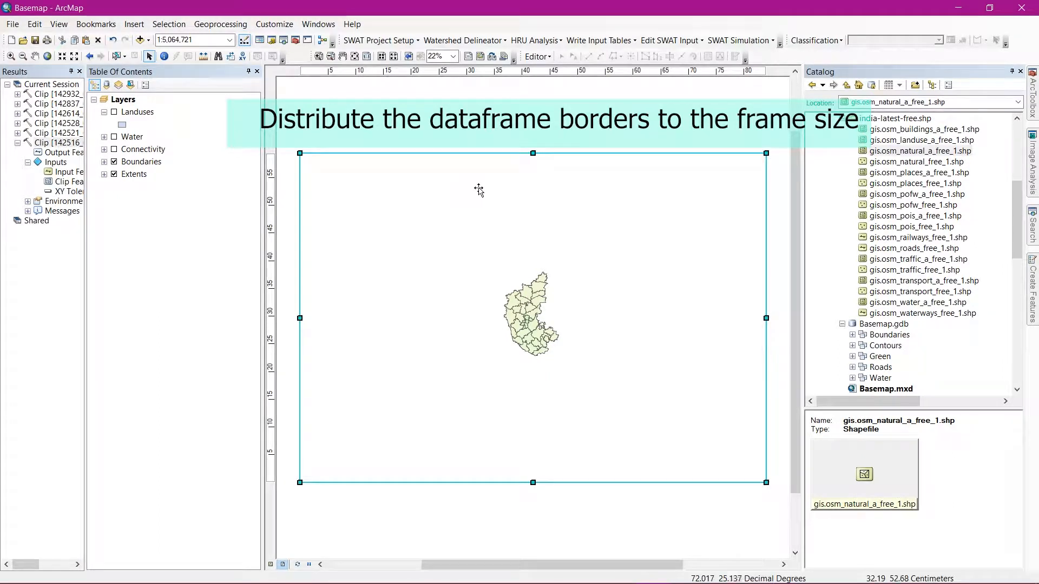
{"action": "left_click", "coordinate": [466, 130]}
{"action": "left_click", "coordinate": [462, 213]}
{"action": "left_click", "coordinate": [408, 123]}
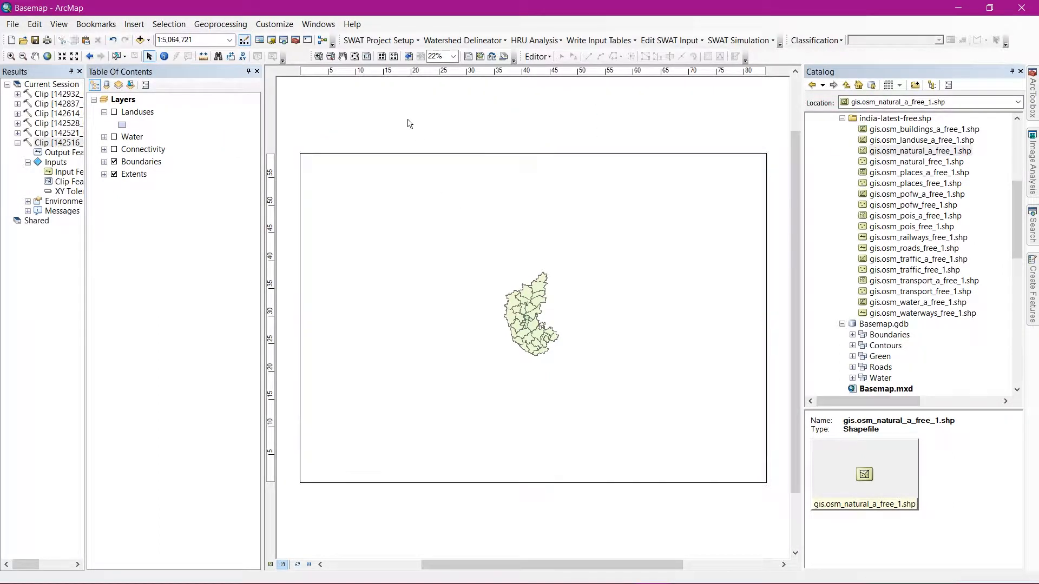
Set the smallest division of the layout rulers to 1 cm.
{"action": "left_click", "coordinate": [479, 71]}
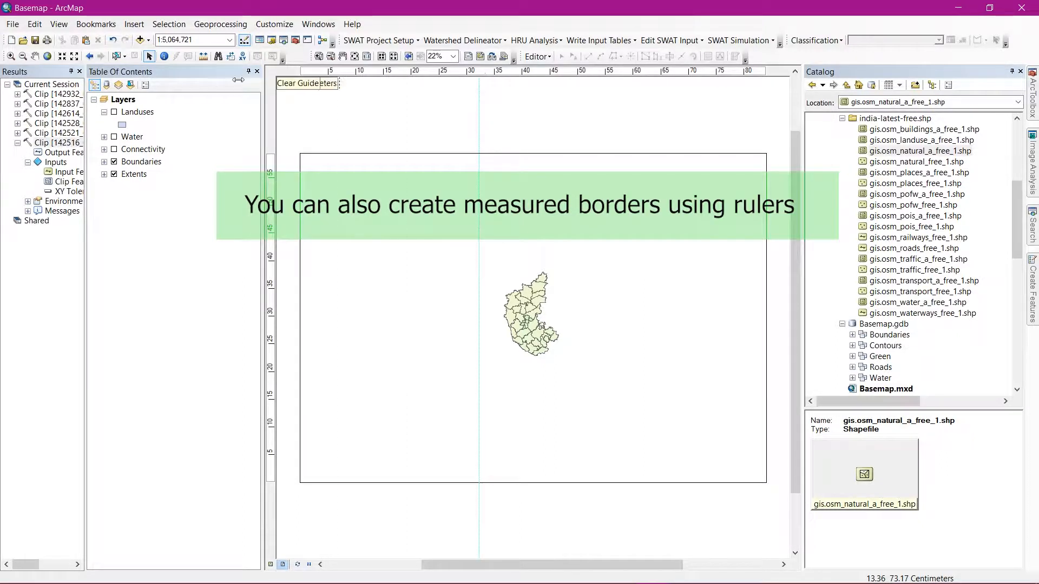
{"action": "left_click", "coordinate": [271, 70]}
{"action": "right_click", "coordinate": [410, 74]}
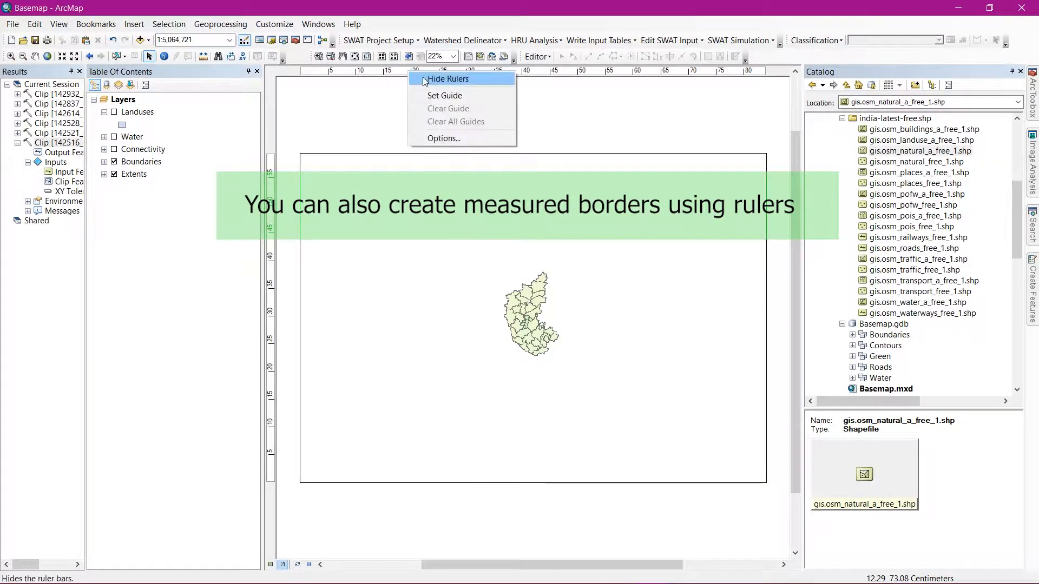
{"action": "left_click", "coordinate": [427, 137]}
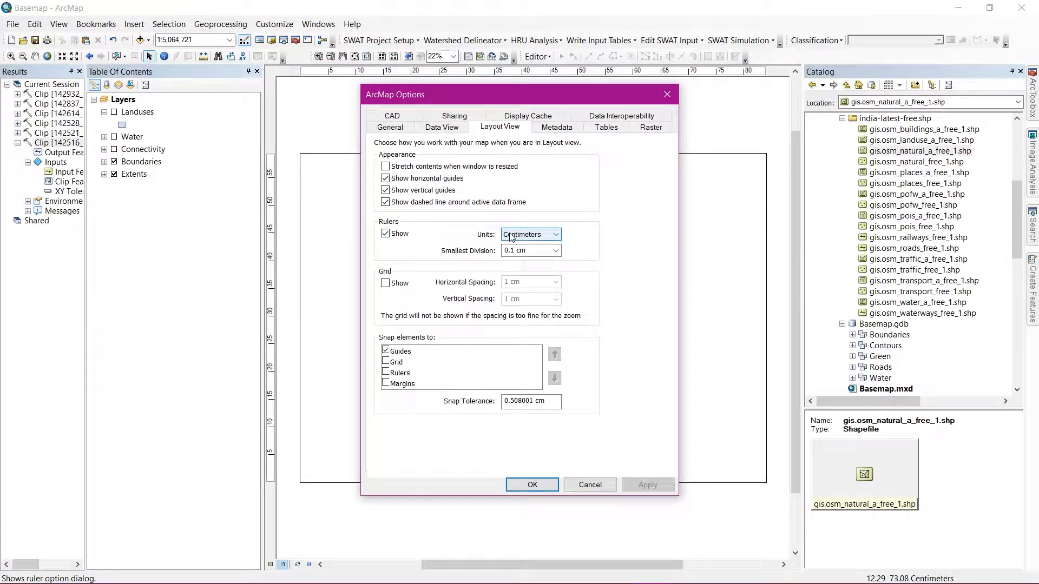
{"action": "left_click", "coordinate": [502, 254]}
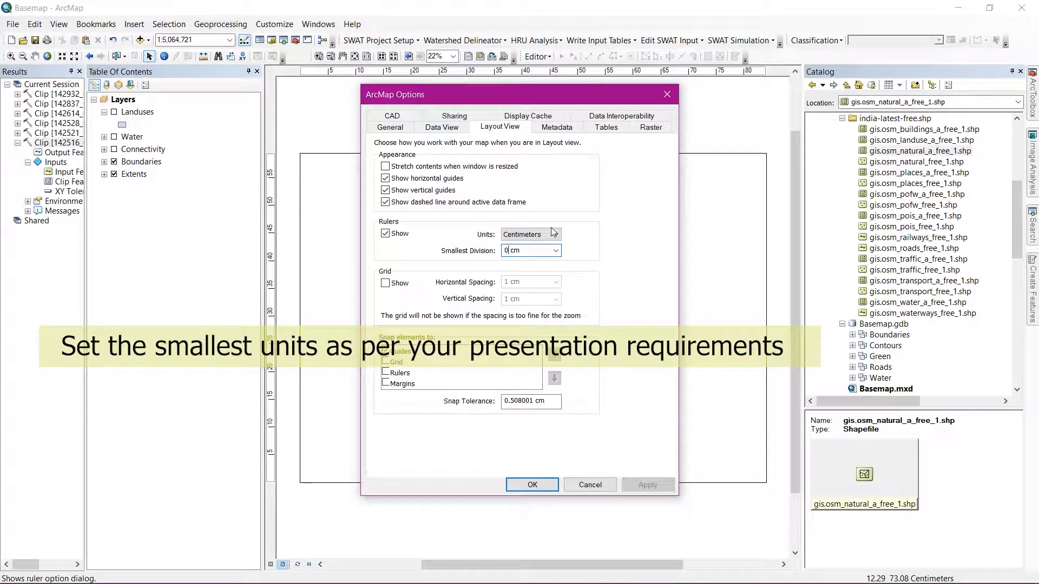
{"action": "type", "text": "1"}
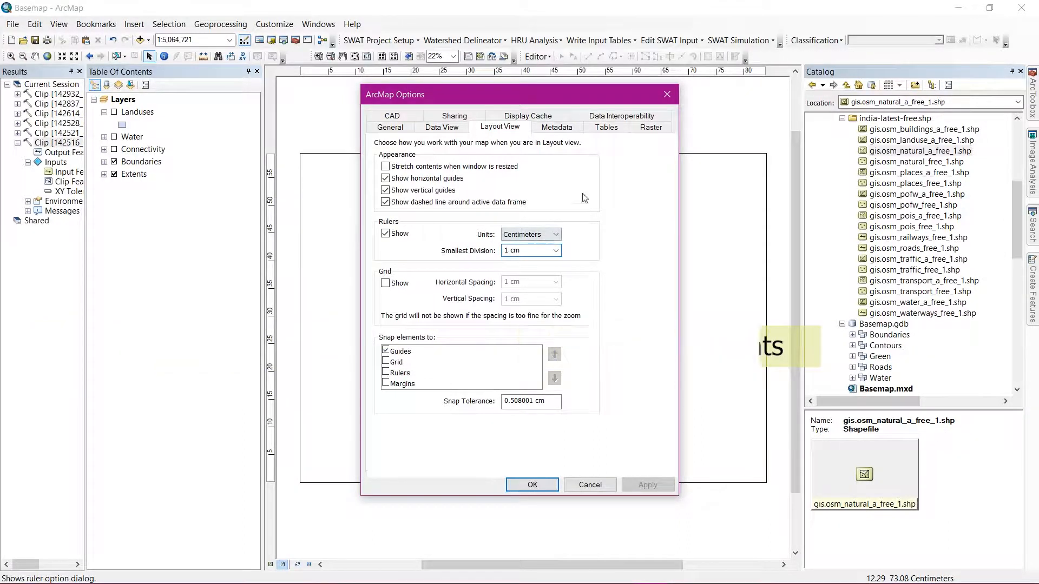
{"action": "left_click", "coordinate": [524, 485]}
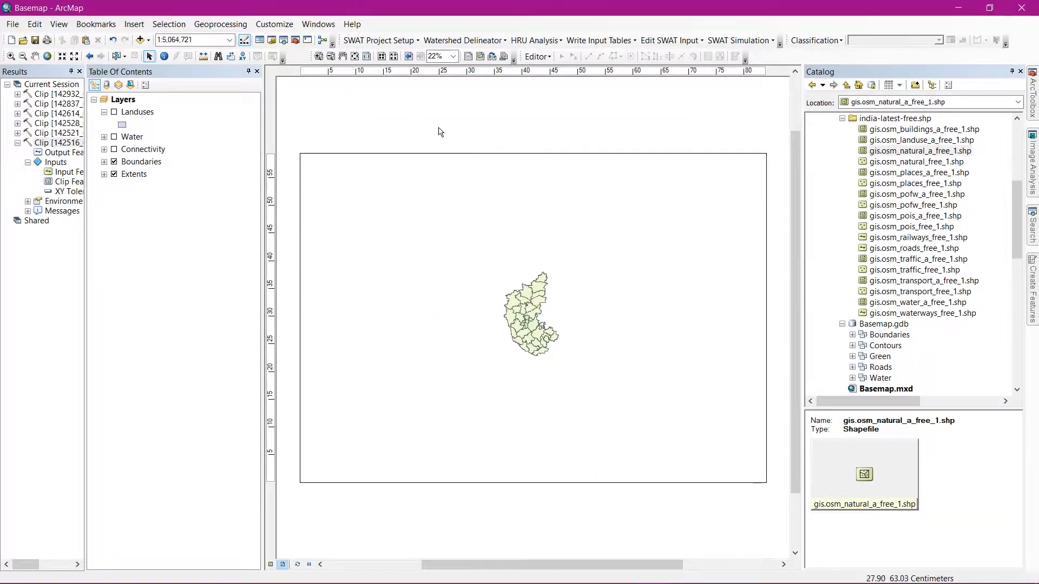
Place two vertical guides, each about 2 cm inside the page's left and right edges.
{"action": "left_click", "coordinate": [306, 72]}
{"action": "mouse_move", "coordinate": [307, 73]}
{"action": "left_mouse_down"}
{"action": "mouse_move", "coordinate": [291, 71]}
{"action": "mouse_move", "coordinate": [311, 72]}
{"action": "left_mouse_up"}
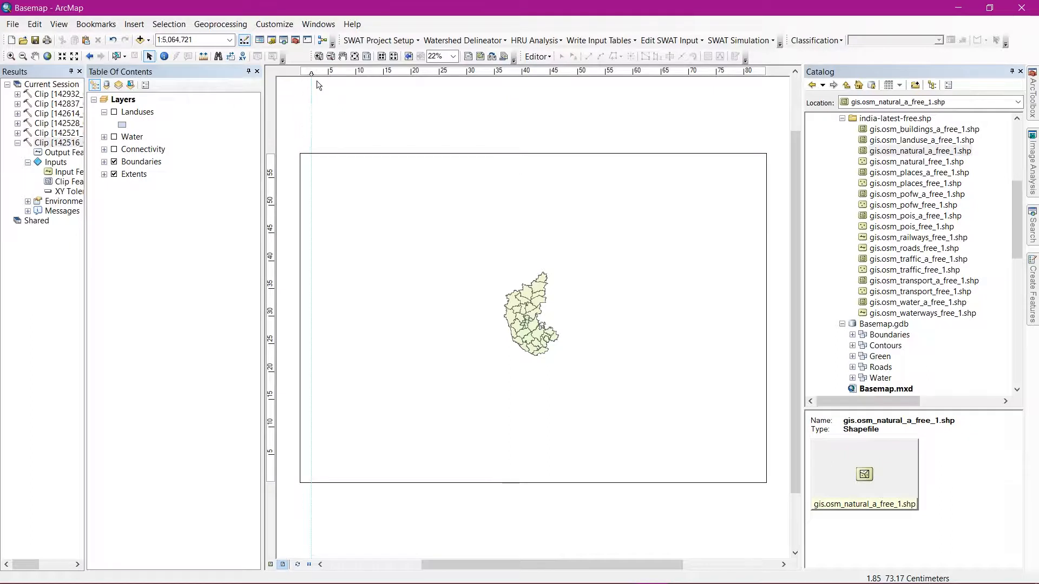
{"action": "left_click", "coordinate": [761, 71]}
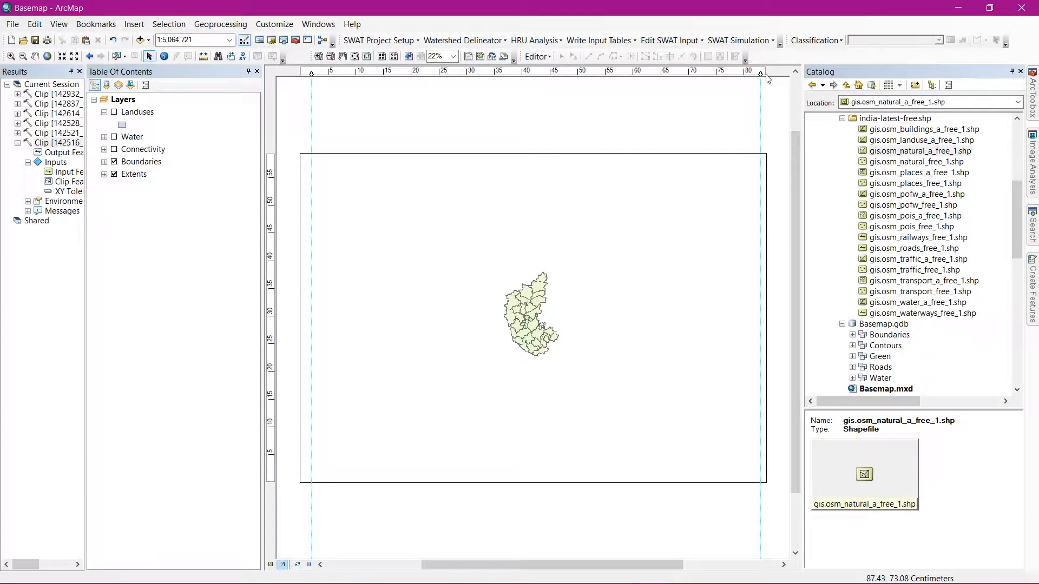
{"action": "left_click_drag", "start_coordinate": [760, 72], "coordinate": [755, 72]}
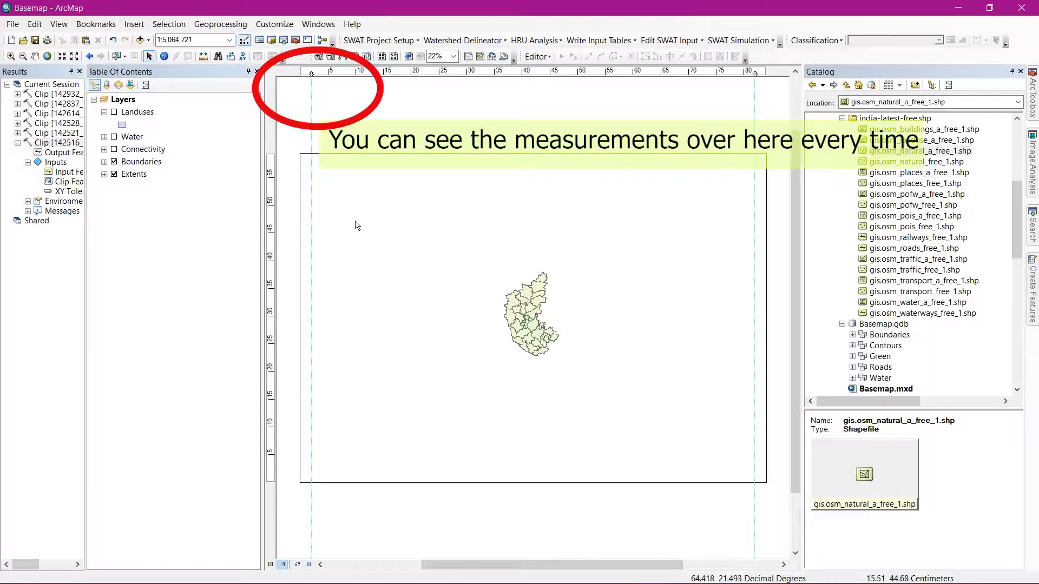
Place two horizontal guides, each about 2 cm inside the page's upper and lower edges.
{"action": "left_click", "coordinate": [268, 189]}
{"action": "left_click_drag", "start_coordinate": [273, 188], "coordinate": [273, 165]}
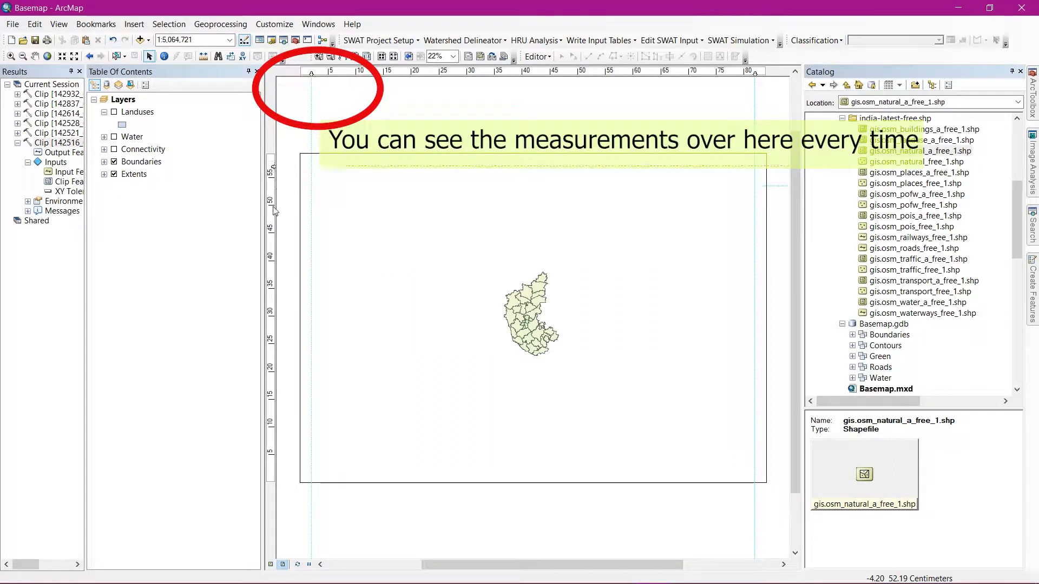
{"action": "left_click", "coordinate": [271, 471]}
{"action": "mouse_move", "coordinate": [272, 470]}
{"action": "left_mouse_down"}
{"action": "mouse_move", "coordinate": [273, 481]}
{"action": "mouse_move", "coordinate": [273, 472]}
{"action": "left_mouse_up"}
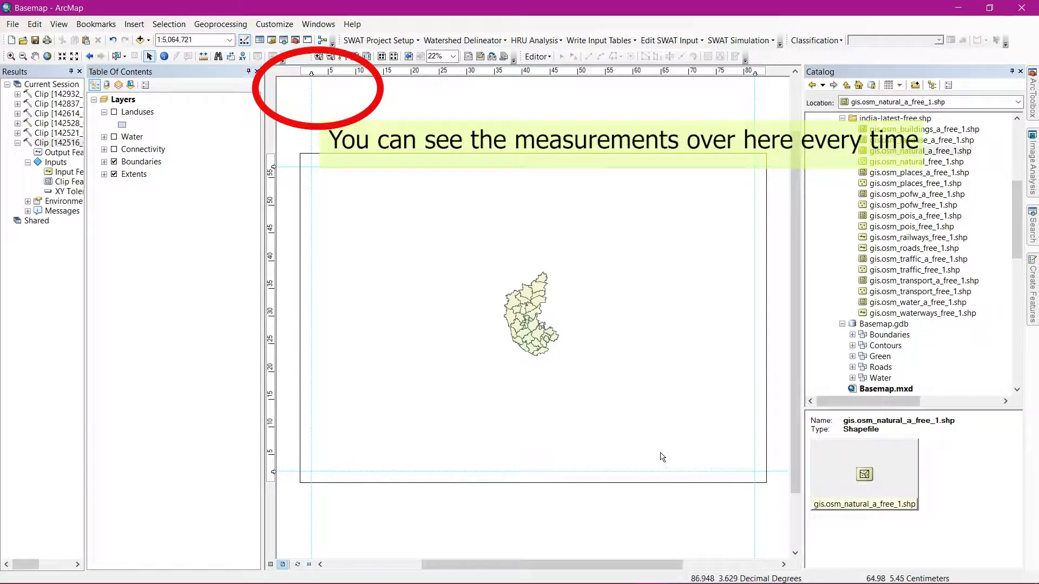
Resize the data frame so that all four of its sides snap to the guides, then deselect it.
{"action": "left_click", "coordinate": [411, 199]}
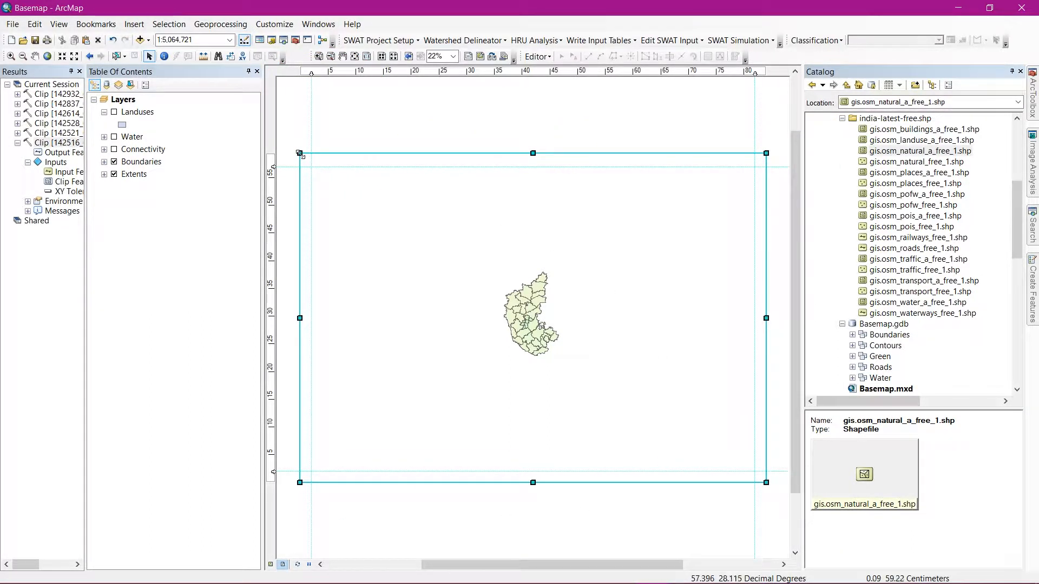
{"action": "left_click_drag", "start_coordinate": [300, 154], "coordinate": [311, 166]}
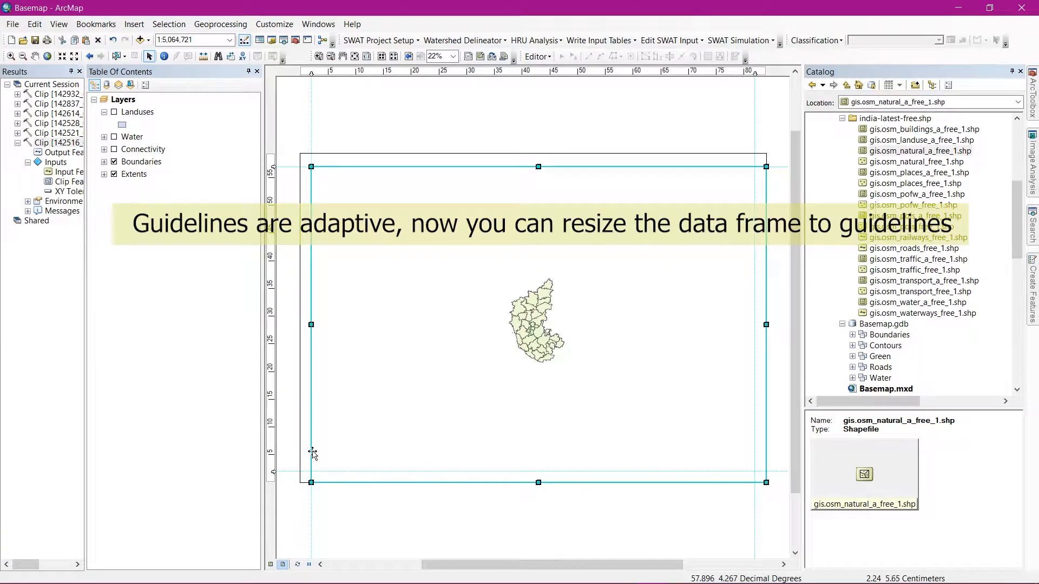
{"action": "left_click_drag", "start_coordinate": [311, 482], "coordinate": [311, 471]}
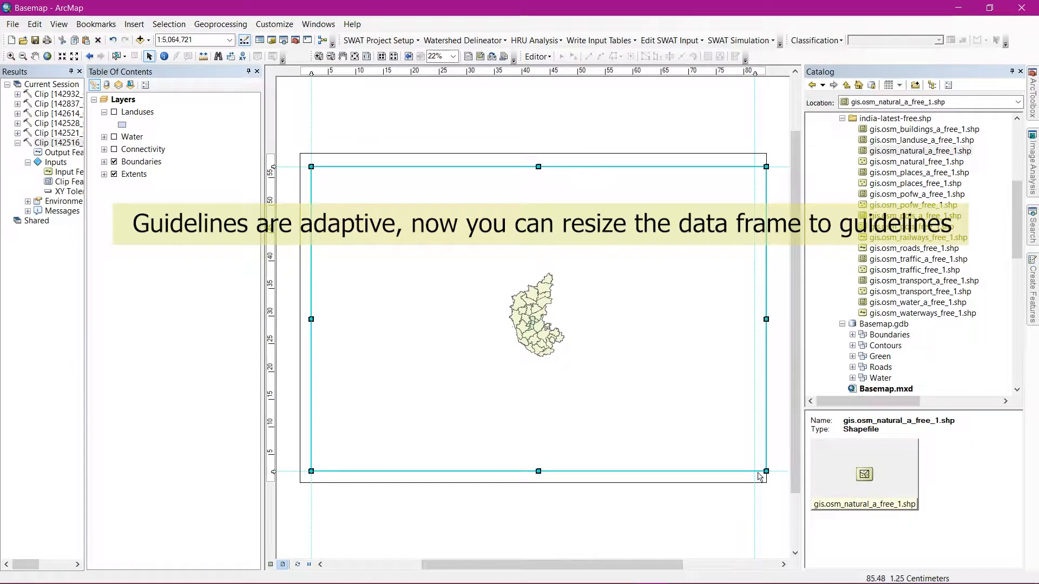
{"action": "left_click_drag", "start_coordinate": [767, 319], "coordinate": [755, 319]}
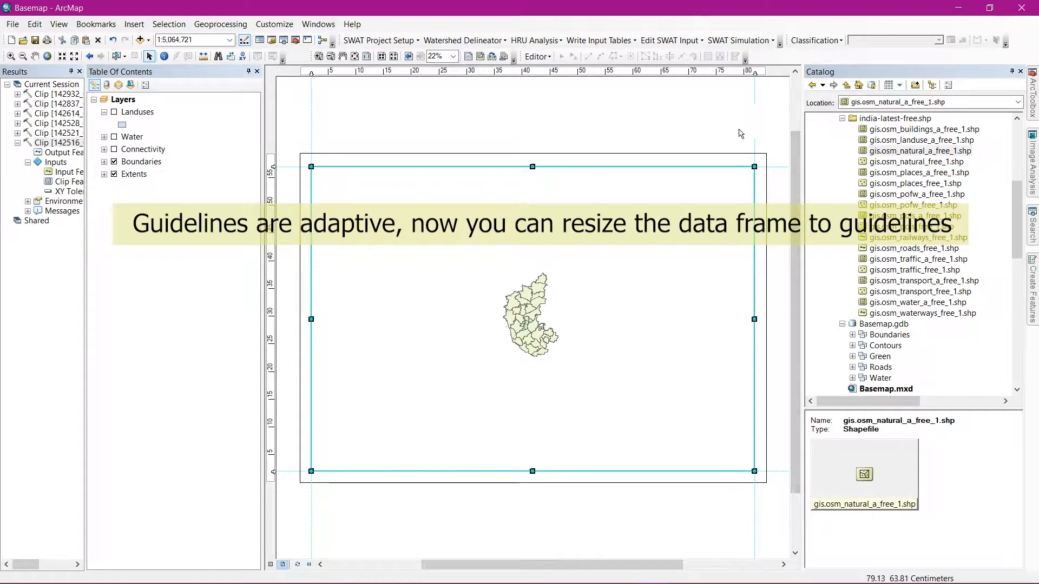
{"action": "left_click", "coordinate": [665, 101]}
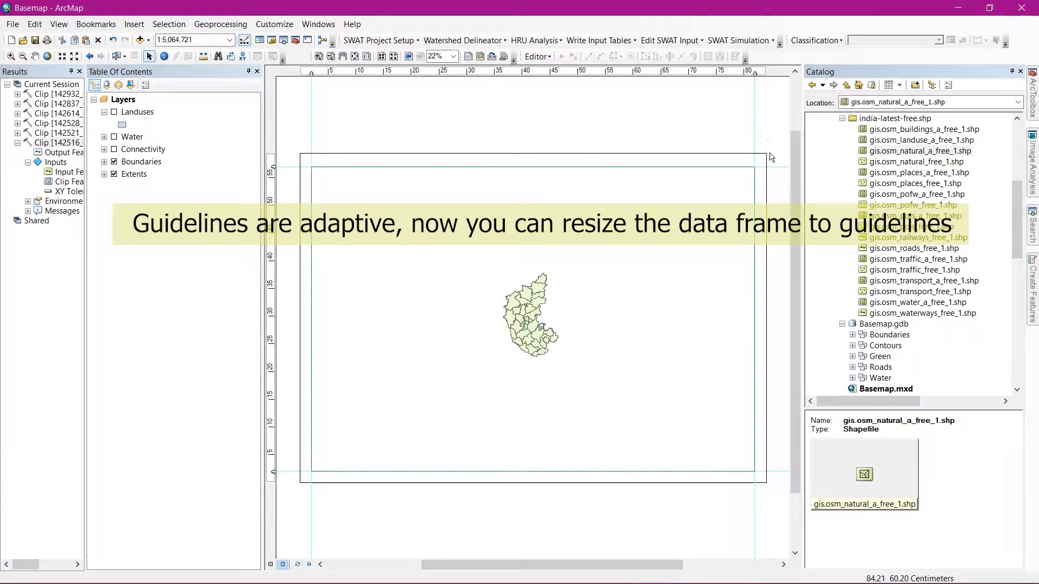
{"action": "left_click", "coordinate": [754, 193]}
{"action": "left_click", "coordinate": [776, 194]}
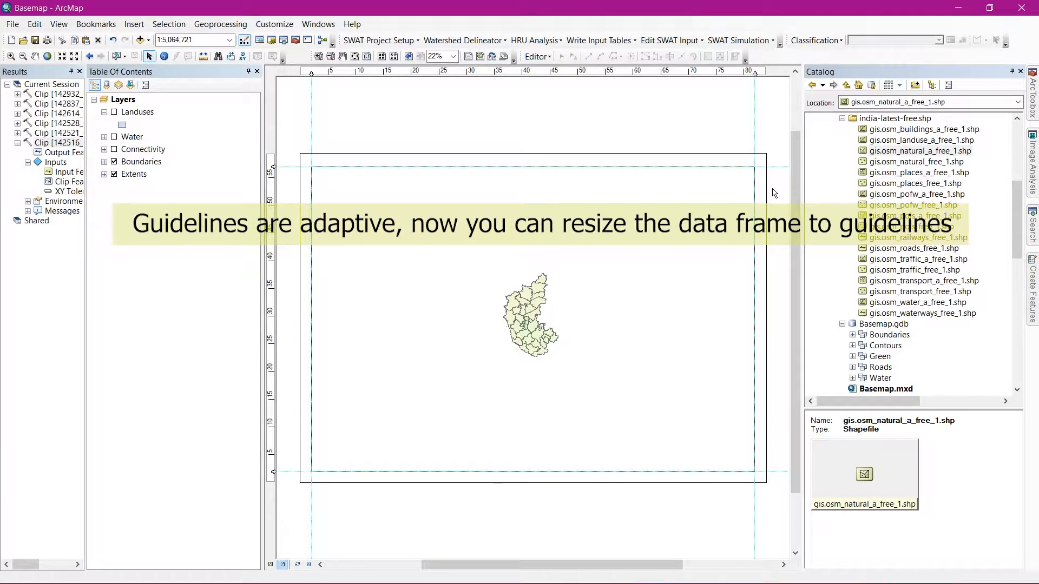
Add a vertical guide at about the 67 cm mark, roughly 15 cm inside the page's right-hand border guide.
{"action": "left_click", "coordinate": [733, 72]}
{"action": "left_click_drag", "start_coordinate": [733, 72], "coordinate": [704, 72]}
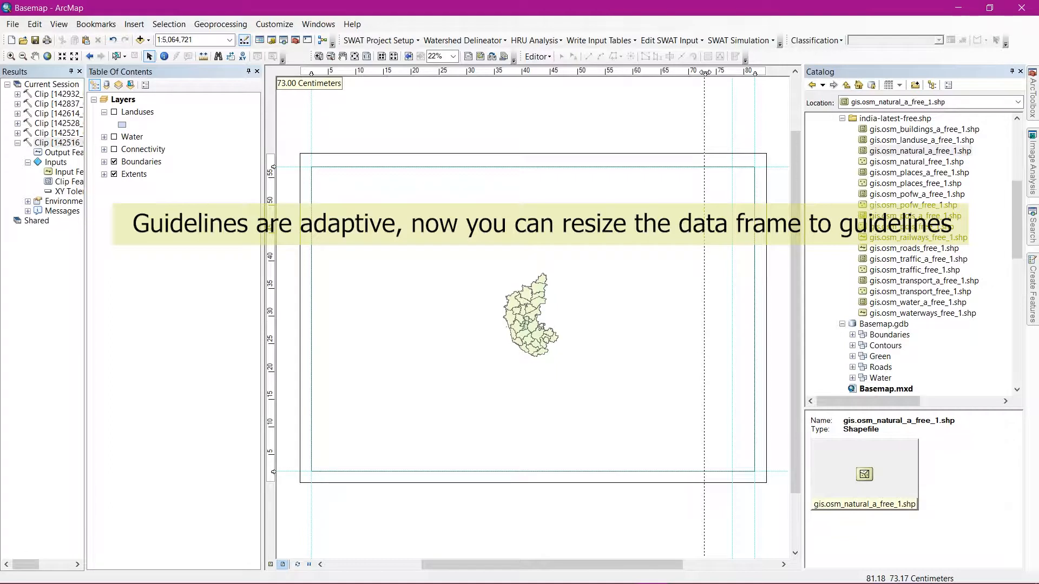
{"action": "left_click_drag", "start_coordinate": [704, 73], "coordinate": [678, 72]}
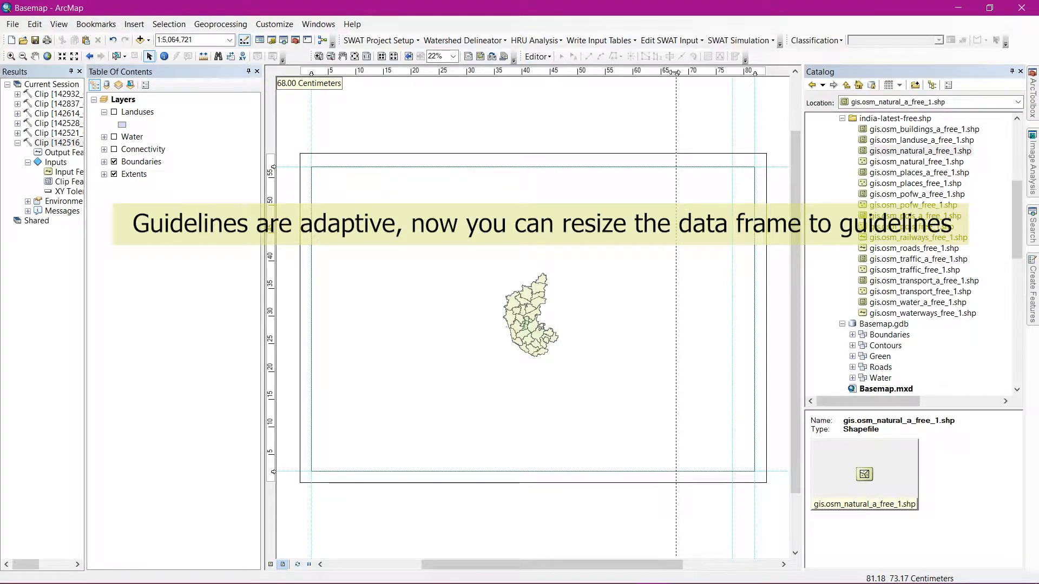
{"action": "left_click_drag", "start_coordinate": [677, 72], "coordinate": [671, 72]}
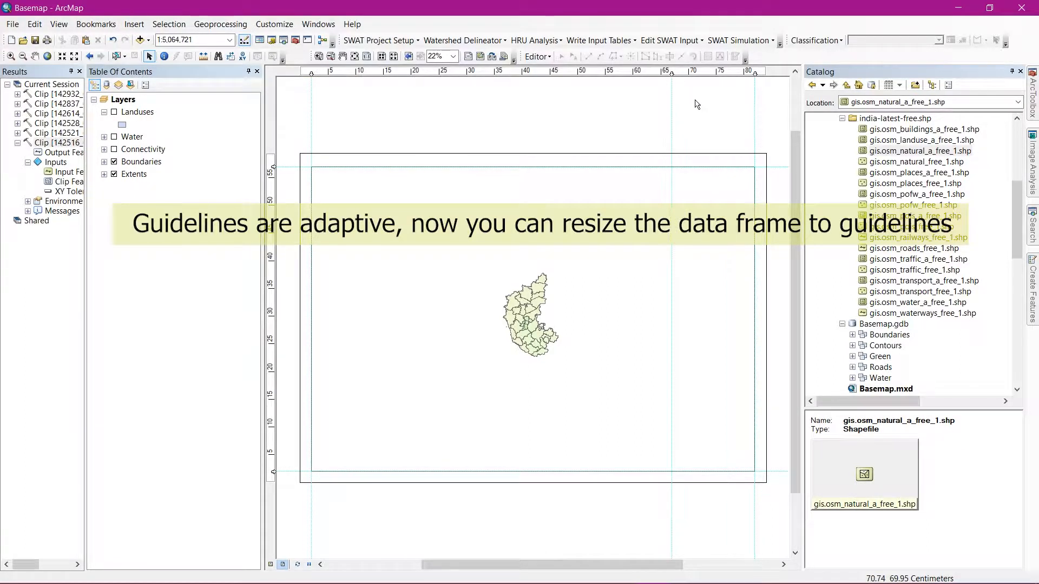
Shrink the data frame so its right side snaps to the 67 cm guide, then deselect it.
{"action": "left_click", "coordinate": [749, 204]}
{"action": "left_click_drag", "start_coordinate": [755, 319], "coordinate": [671, 317]}
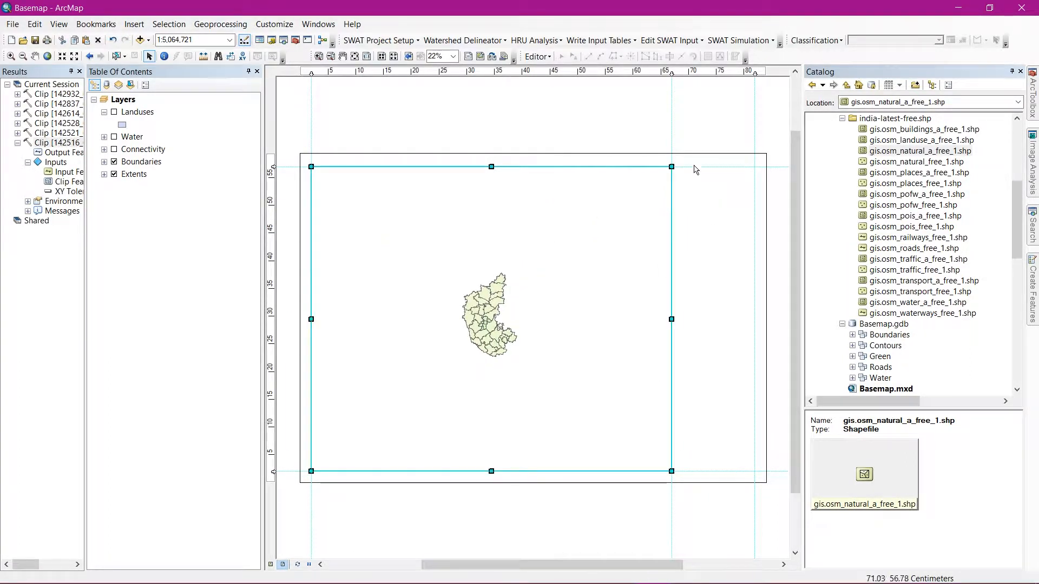
{"action": "left_click", "coordinate": [705, 125]}
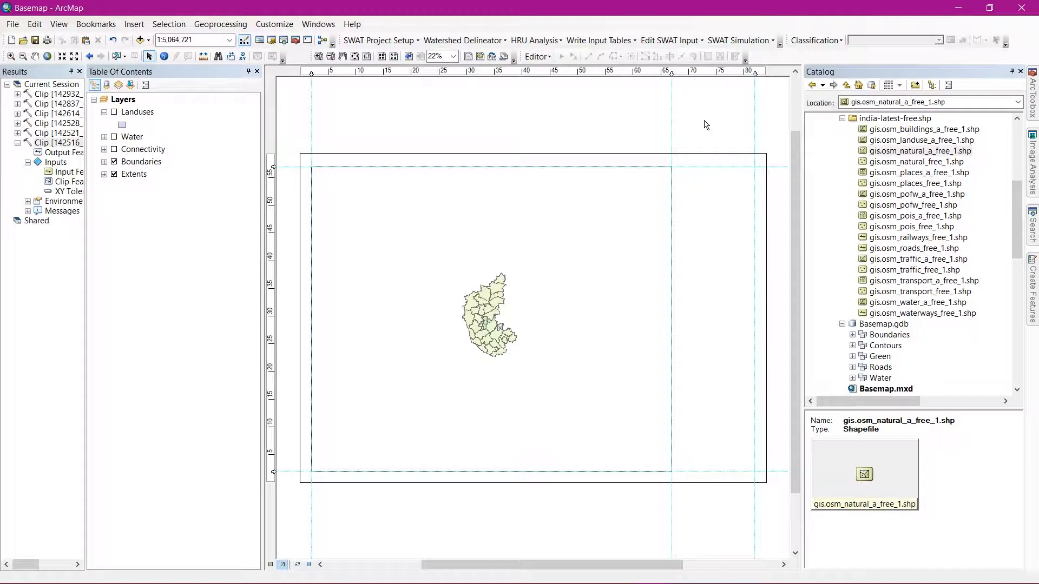
Examine the layout view's ruler, grid and snapping options, and leave them without making changes.
{"action": "right_click", "coordinate": [589, 72]}
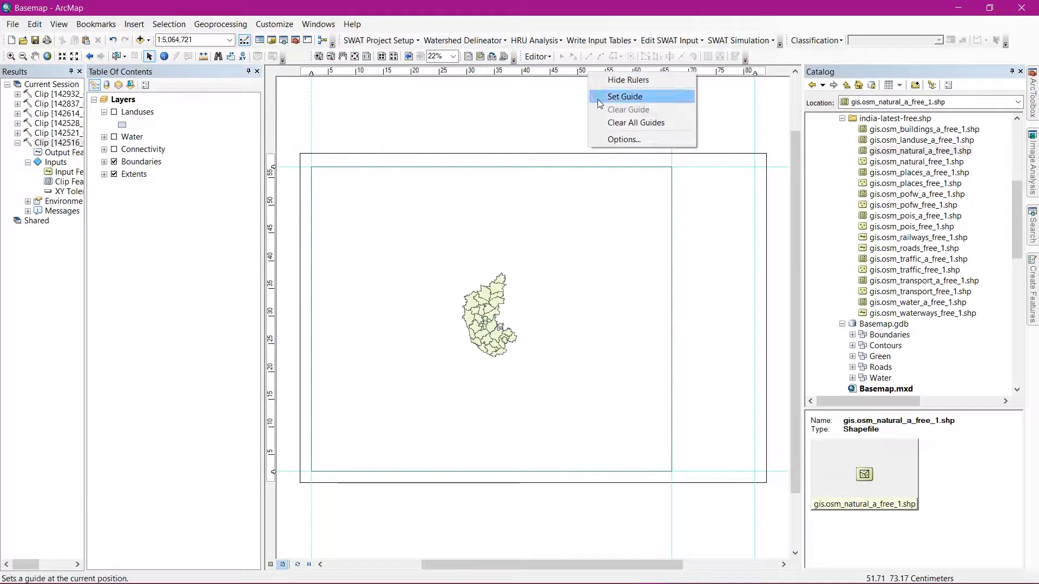
{"action": "left_click", "coordinate": [606, 141]}
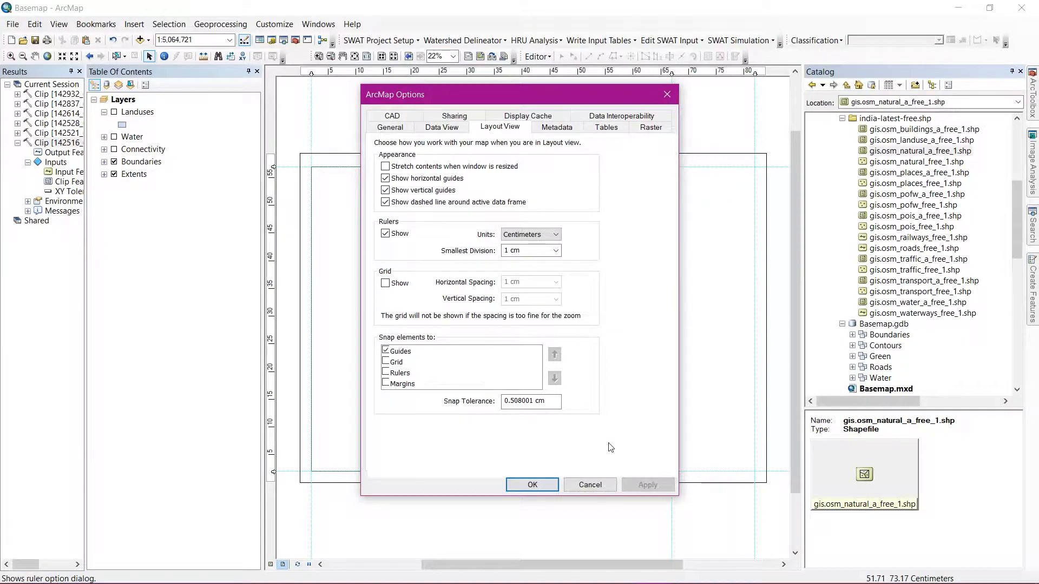
{"action": "left_click", "coordinate": [589, 485]}
Resize the new data frame so that its right side snaps to the inner vertical guide.
{"action": "left_click", "coordinate": [642, 260]}
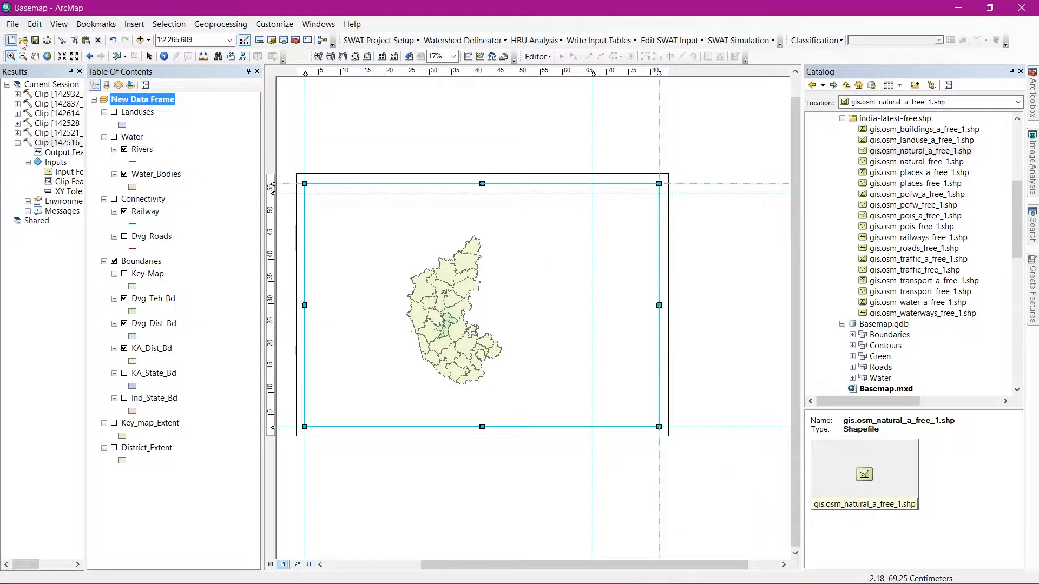
{"action": "left_click", "coordinate": [148, 56]}
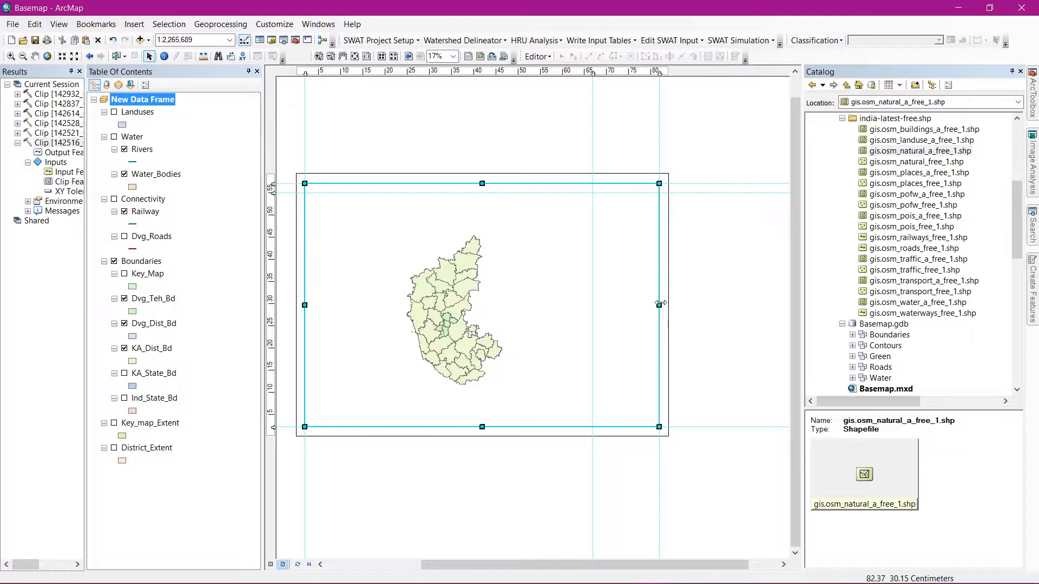
{"action": "left_click_drag", "start_coordinate": [659, 305], "coordinate": [593, 295]}
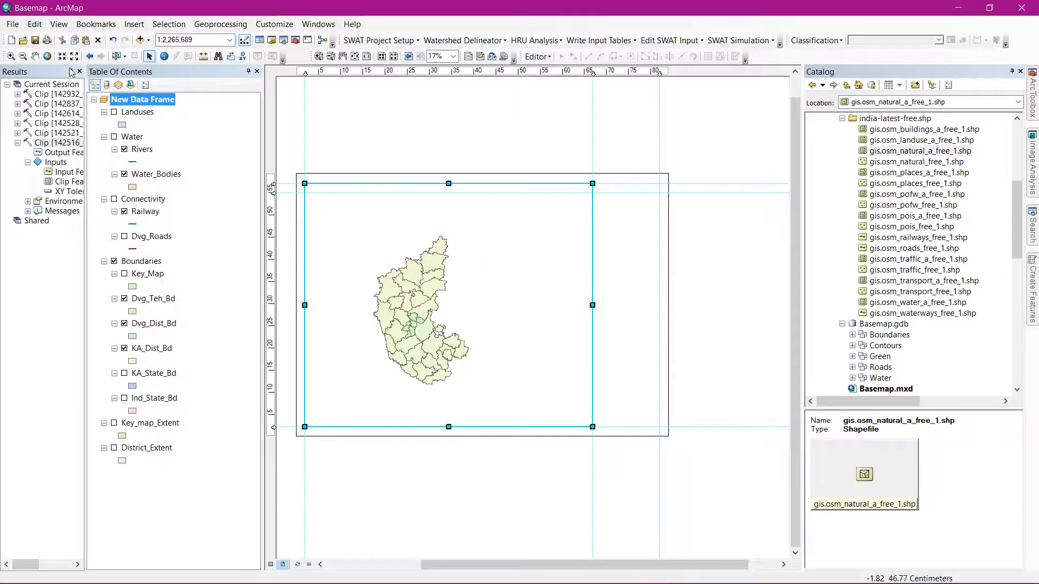
Zoom the map inside the data frame to the extent of the Dvg_Dist_Bd layer.
{"action": "left_click", "coordinate": [10, 57]}
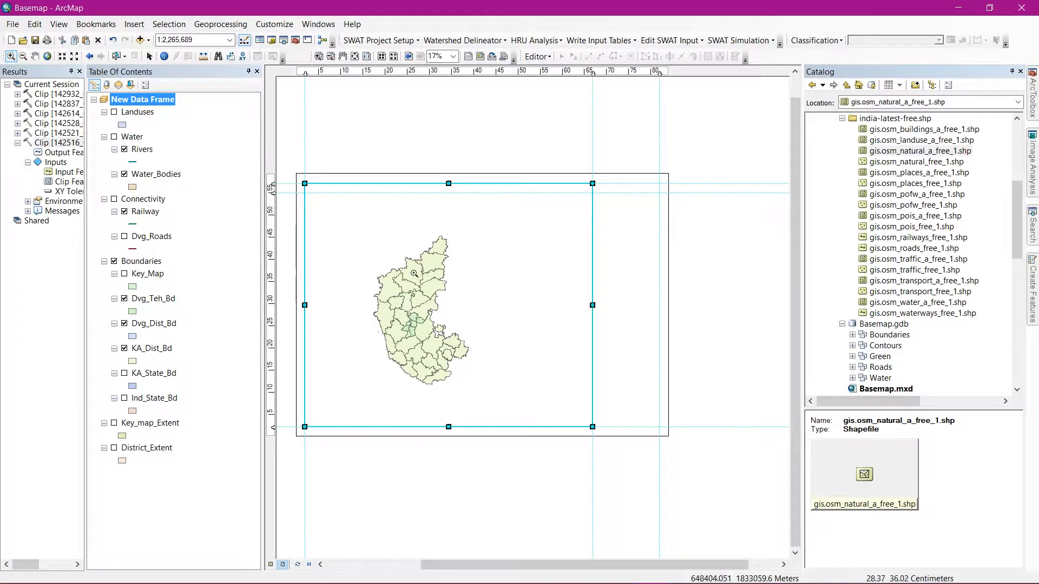
{"action": "left_click_drag", "start_coordinate": [359, 234], "coordinate": [487, 393]}
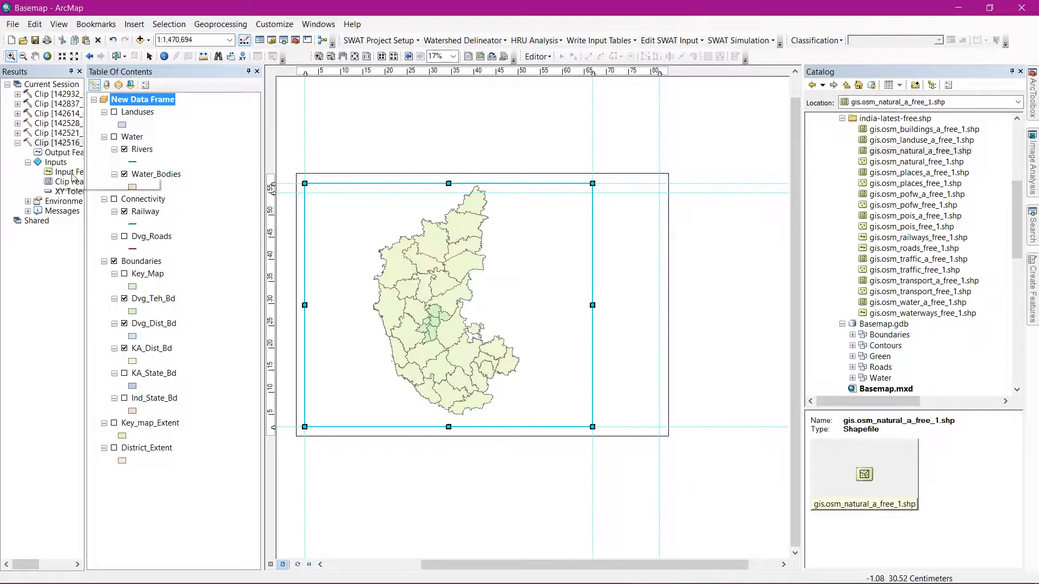
{"action": "left_click", "coordinate": [143, 199]}
{"action": "left_click", "coordinate": [146, 262]}
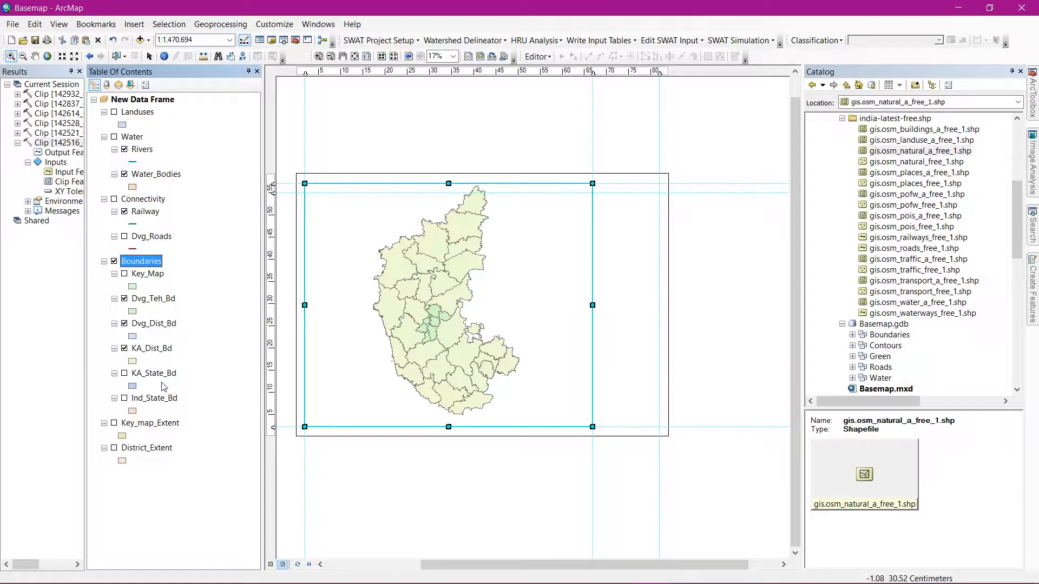
{"action": "left_click", "coordinate": [152, 324]}
{"action": "right_click", "coordinate": [152, 324]}
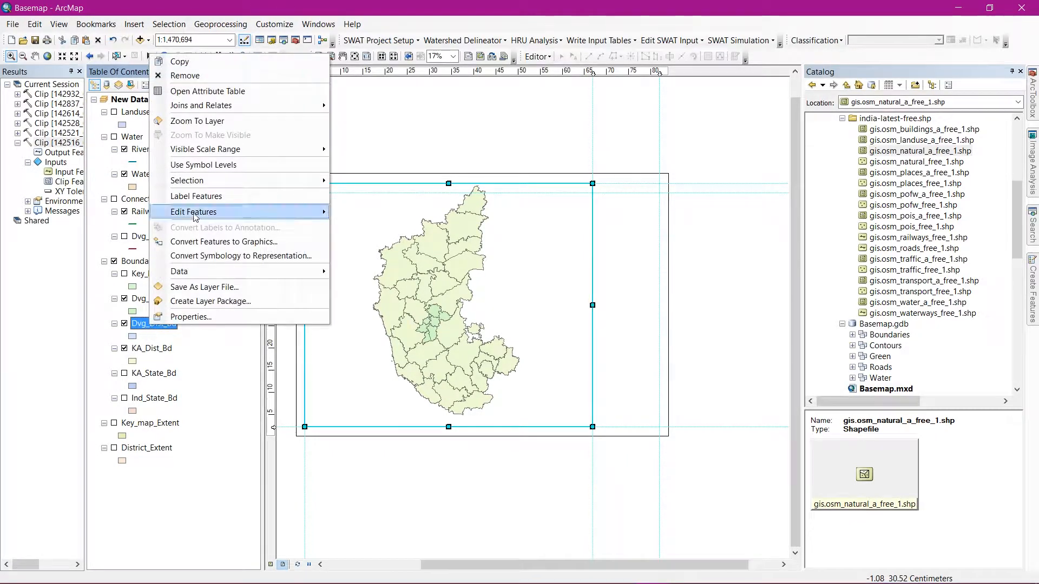
{"action": "left_click", "coordinate": [196, 121]}
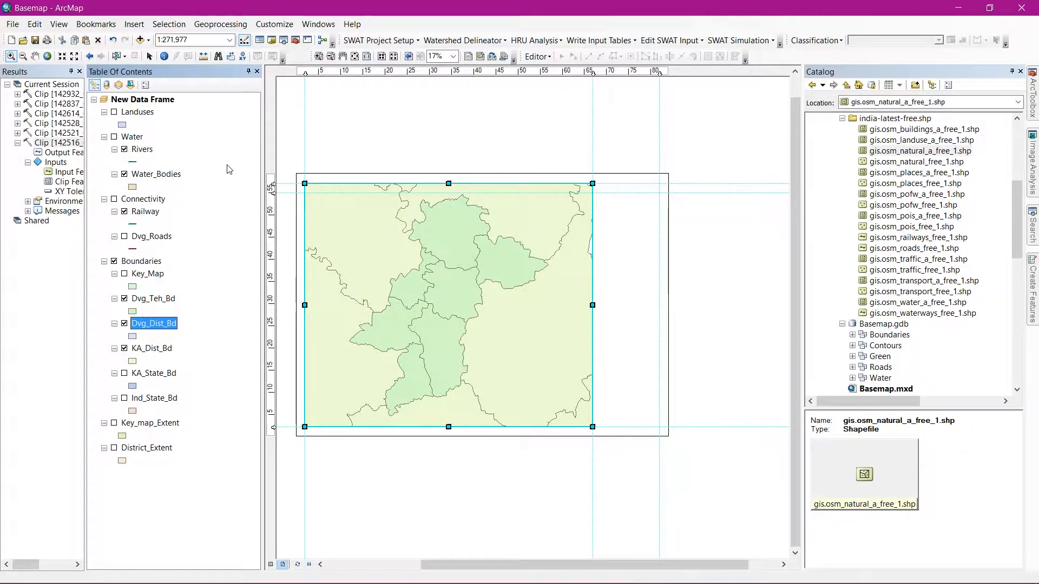
Deselect the data frame and set the map scale to 1:300,000.
{"action": "left_click", "coordinate": [150, 56]}
{"action": "left_click", "coordinate": [337, 121]}
{"action": "left_click", "coordinate": [192, 41]}
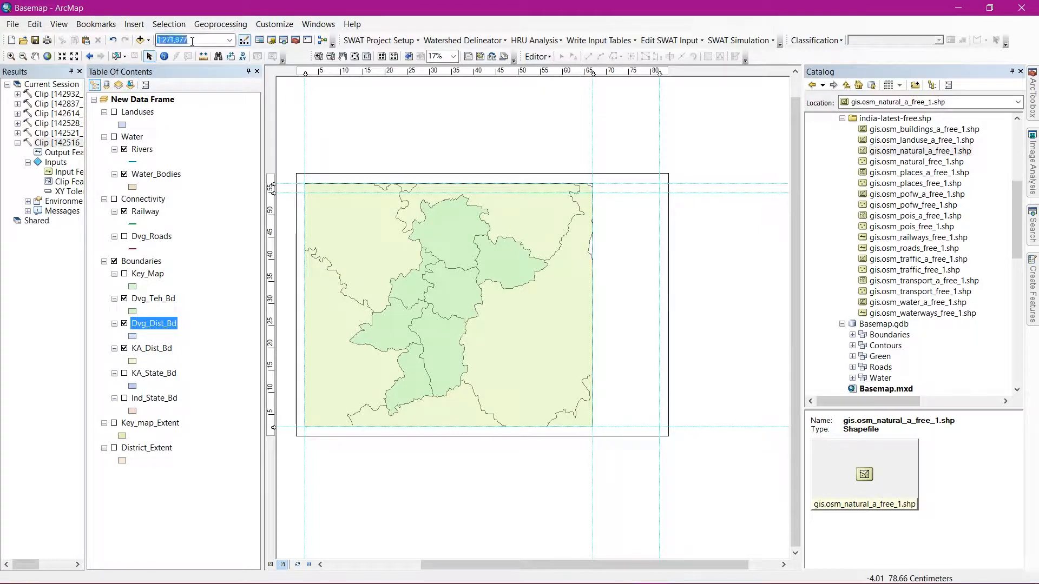
{"action": "key", "text": "BackSpace"}
{"action": "key", "text": "BackSpace"}
{"action": "key", "text": "BackSpace"}
{"action": "key", "text": "BackSpace"}
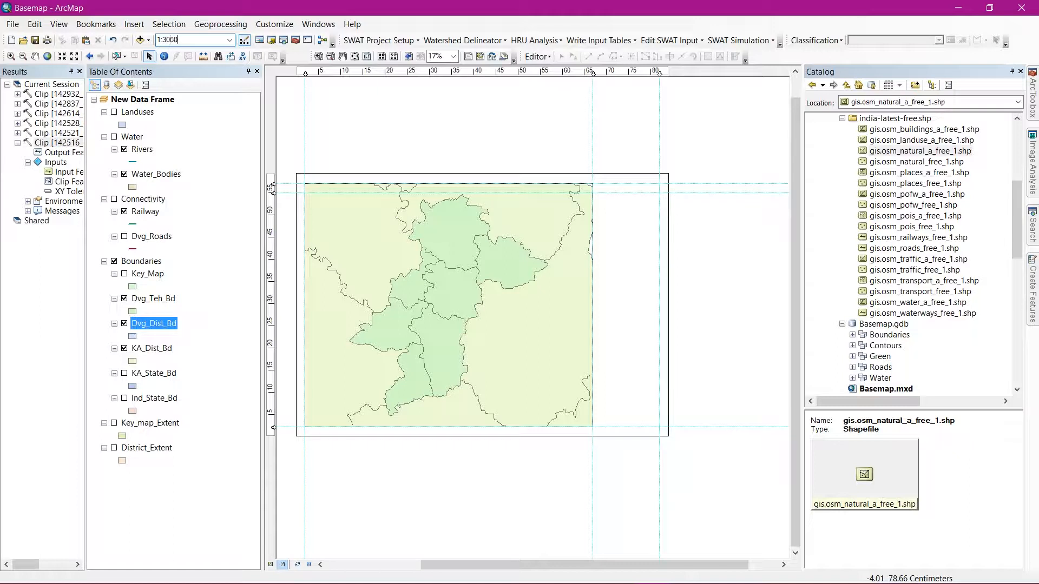
{"action": "type", "text": "300000"}
{"action": "key", "text": "Return"}
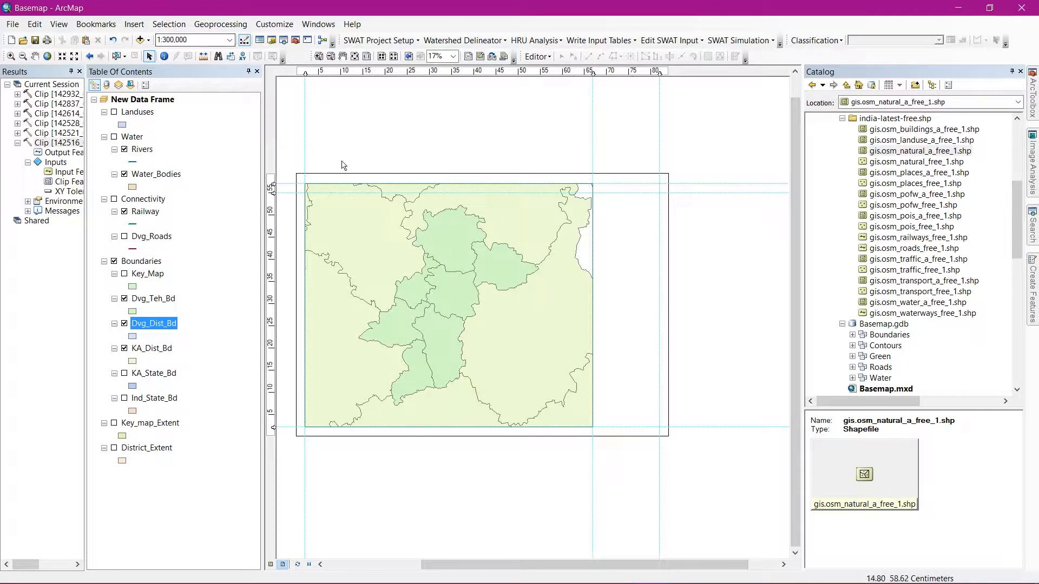
Save the current map extent as a bookmark named Presentation.
{"action": "left_click", "coordinate": [139, 25]}
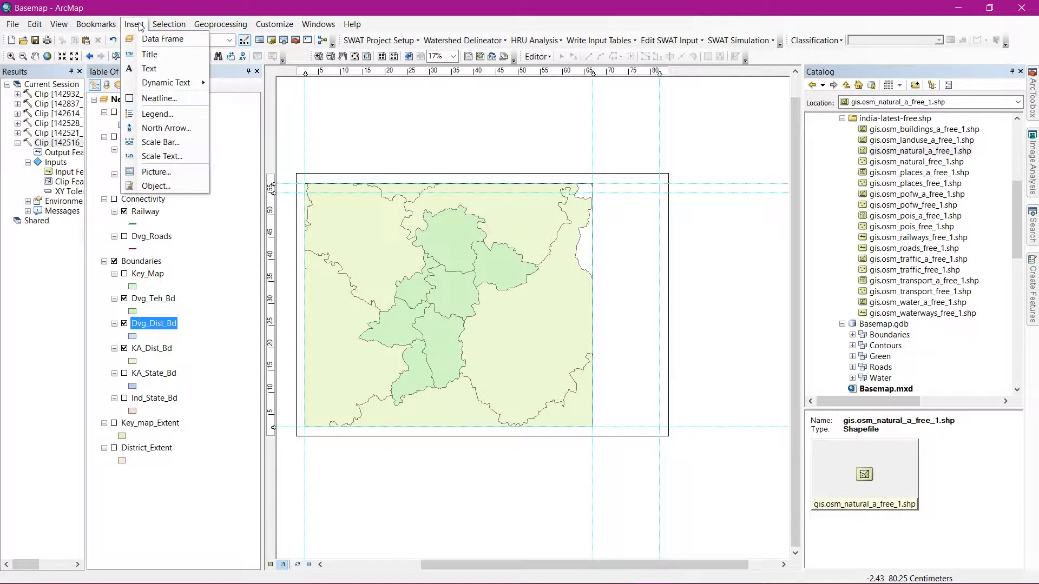
{"action": "left_click", "coordinate": [139, 25]}
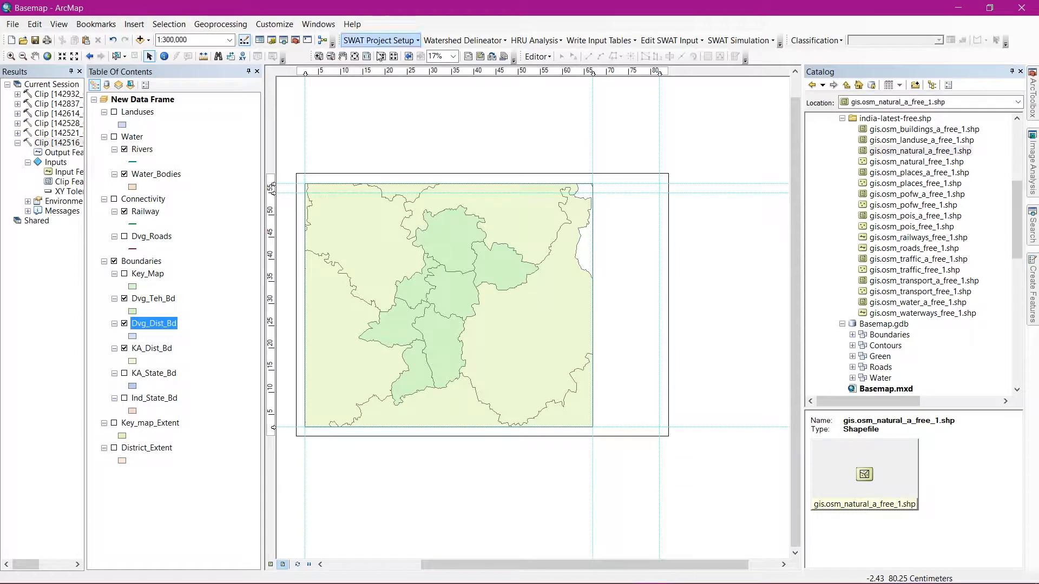
{"action": "left_click", "coordinate": [86, 25]}
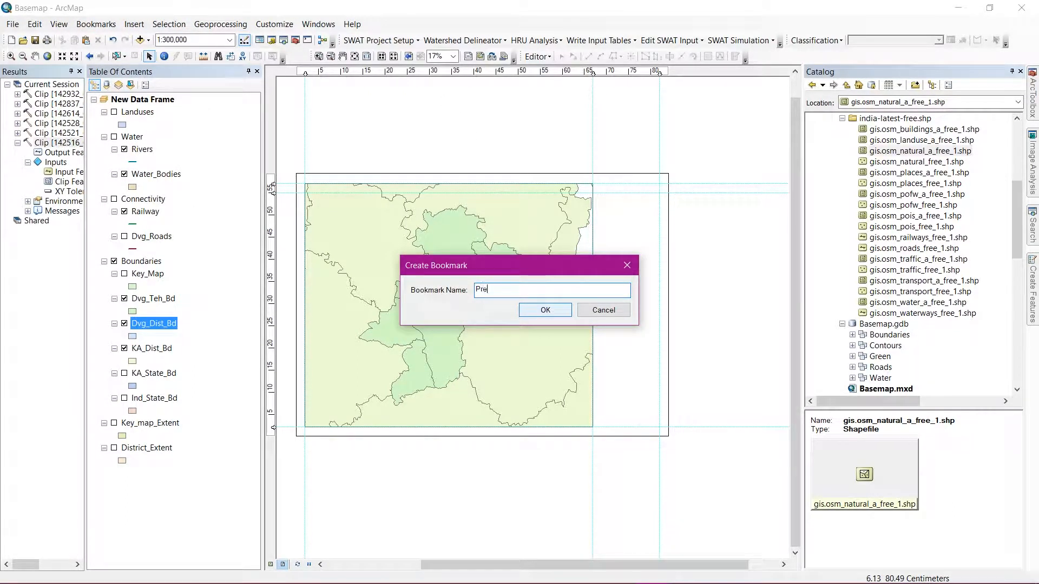
{"action": "type", "text": "sentation"}
{"action": "left_click", "coordinate": [545, 311]}
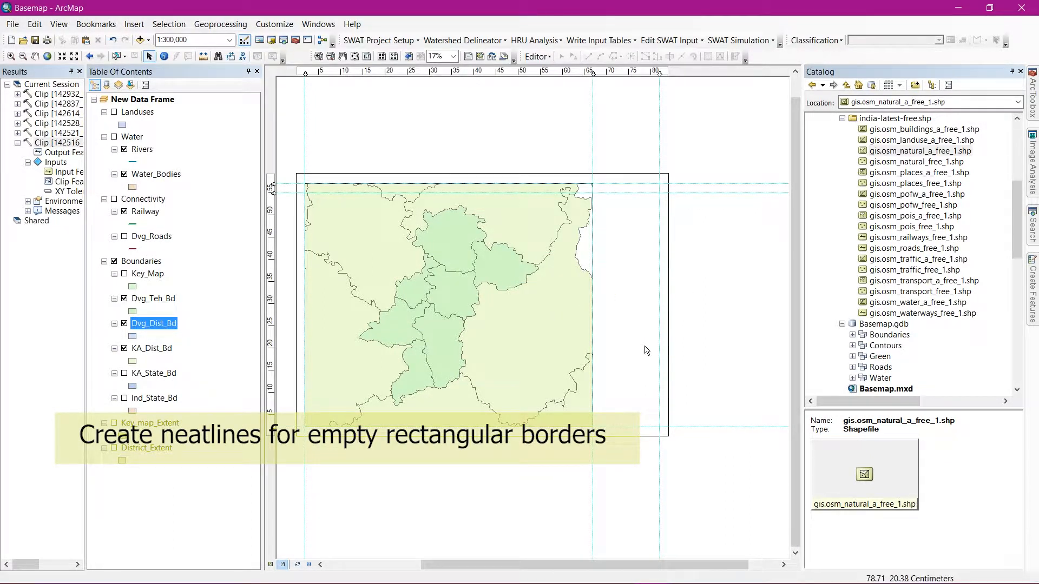
Insert a neatline placed around all elements, with a 10 pts gap.
{"action": "left_click", "coordinate": [134, 23]}
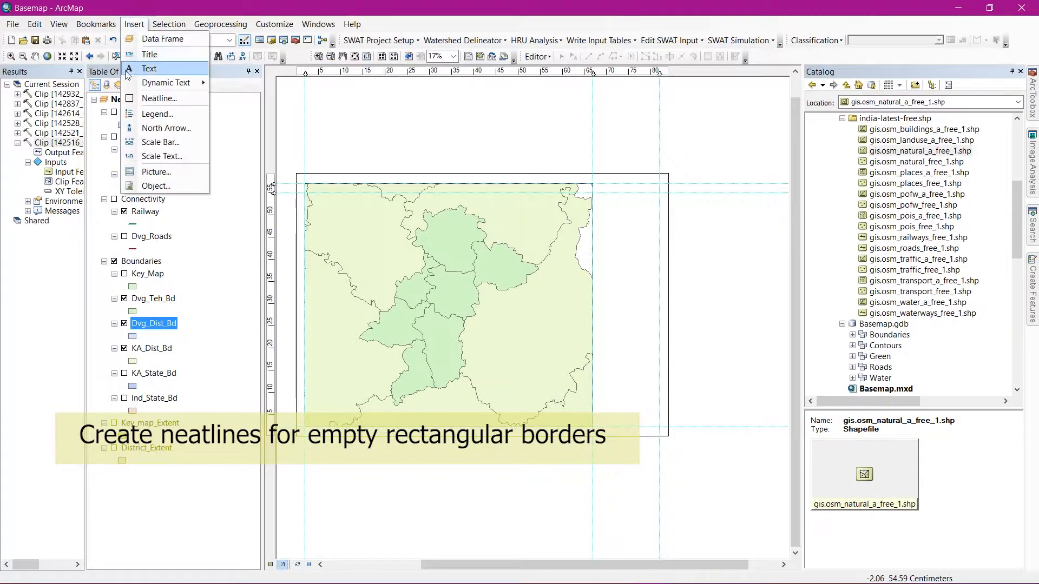
{"action": "left_click", "coordinate": [157, 98]}
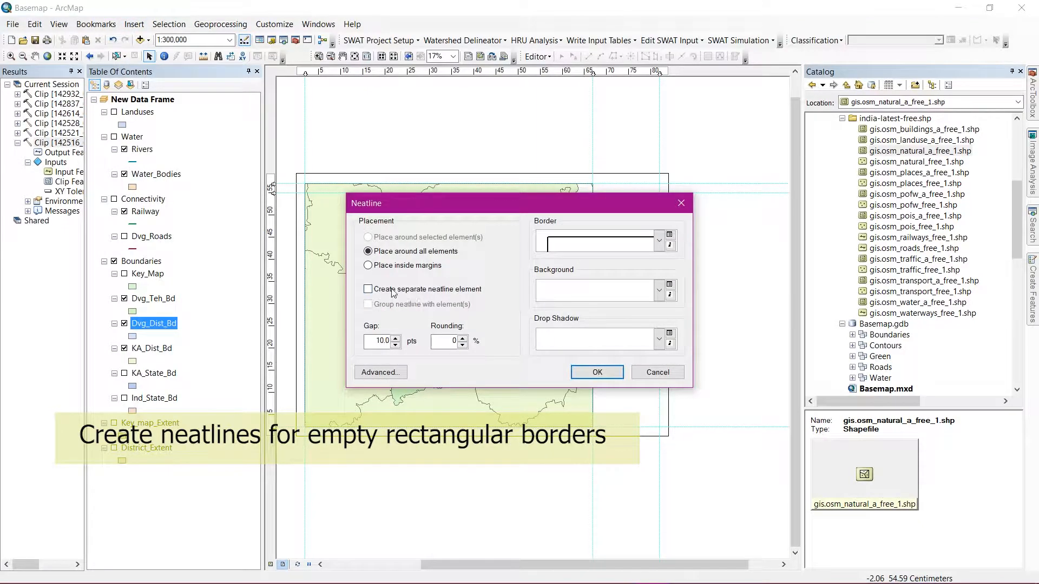
{"action": "left_click", "coordinate": [594, 372]}
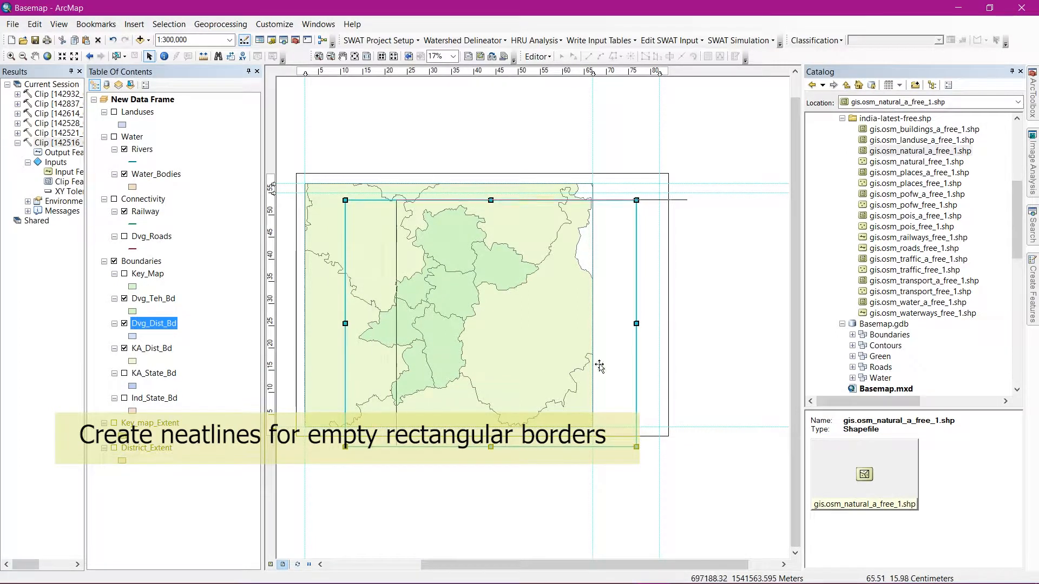
Move and resize the neatline so that all four sides snap to the outer border guides, then deselect it.
{"action": "left_click_drag", "start_coordinate": [507, 349], "coordinate": [466, 332]}
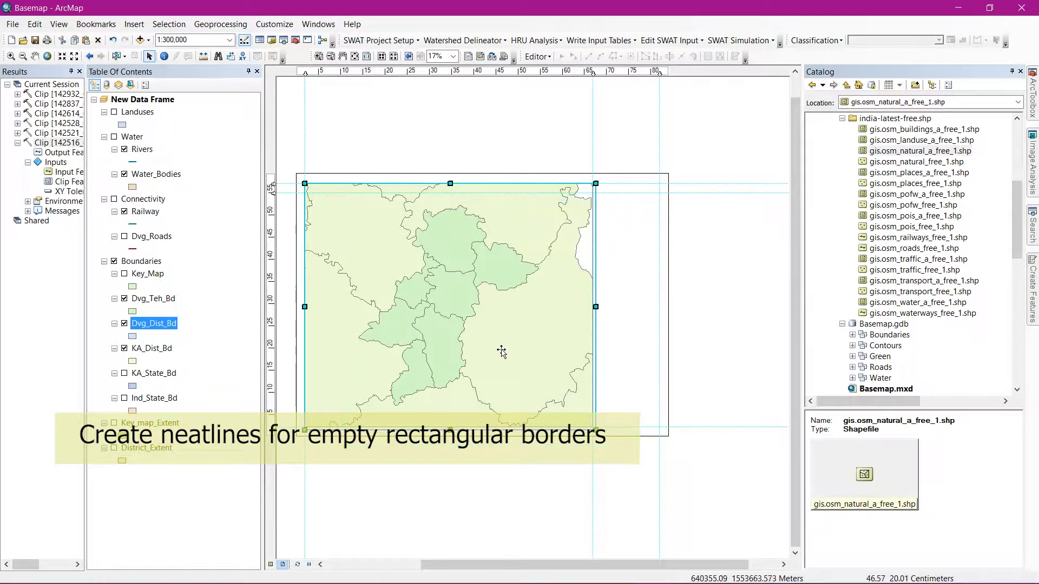
{"action": "left_click_drag", "start_coordinate": [450, 430], "coordinate": [450, 427]}
{"action": "left_click_drag", "start_coordinate": [595, 306], "coordinate": [659, 306]}
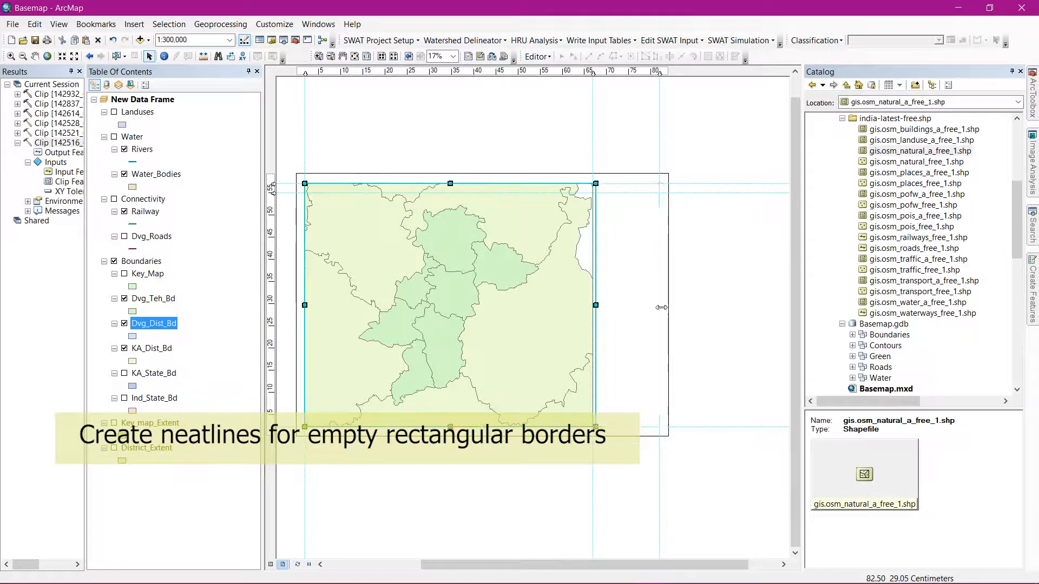
{"action": "left_click", "coordinate": [703, 339]}
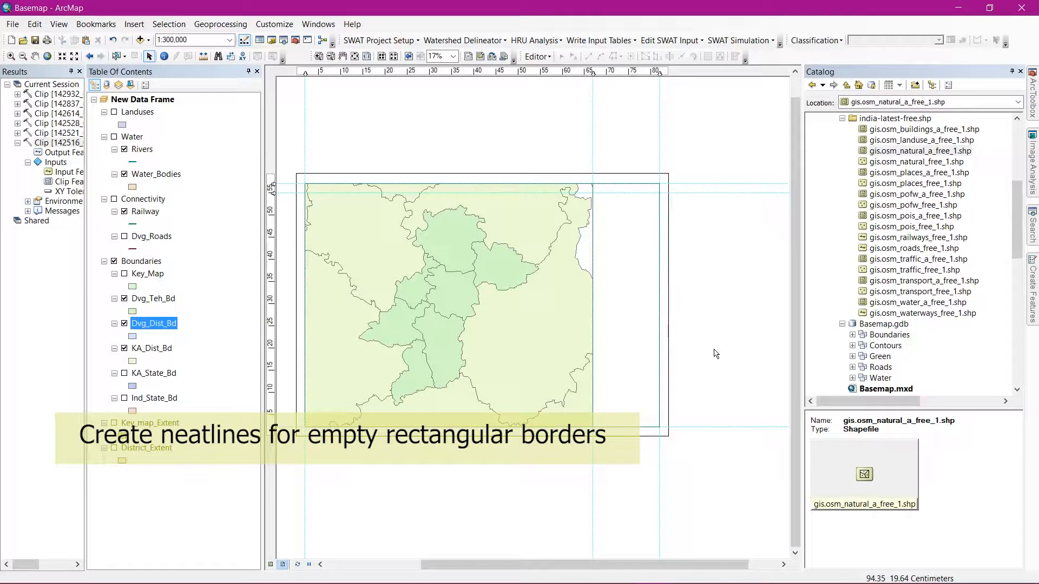
Shift the neatline off the guides, then fit it back to the outer border guides and deselect it.
{"action": "left_click", "coordinate": [658, 292]}
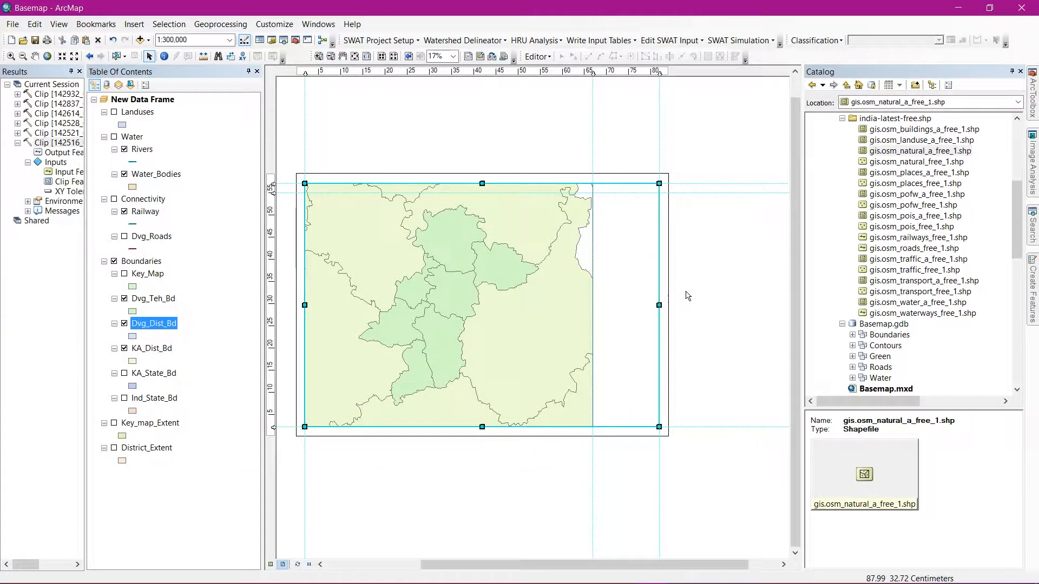
{"action": "left_click_drag", "start_coordinate": [569, 278], "coordinate": [619, 323]}
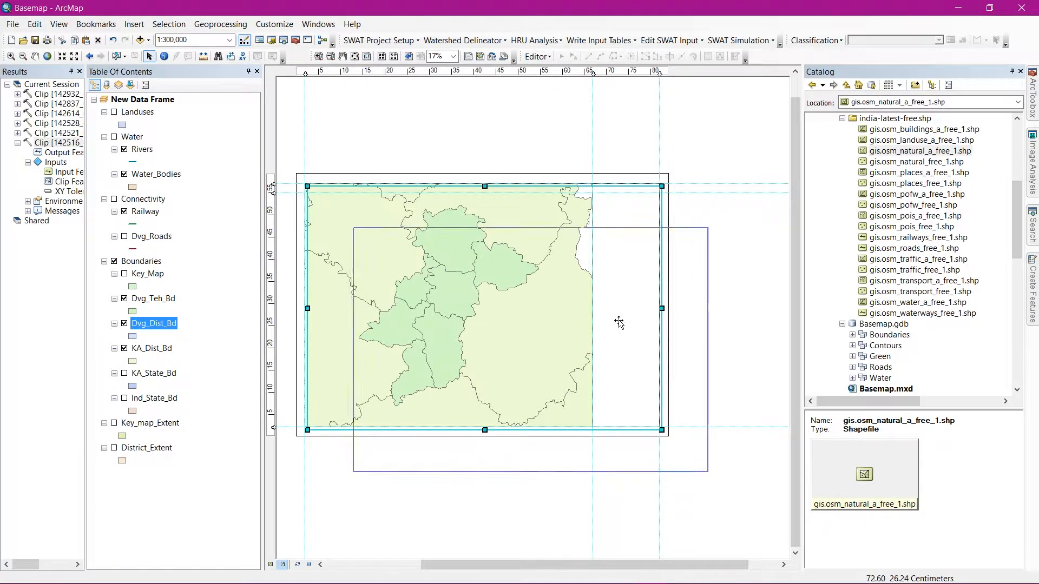
{"action": "left_click_drag", "start_coordinate": [355, 228], "coordinate": [595, 186]}
{"action": "left_click_drag", "start_coordinate": [709, 472], "coordinate": [660, 427]}
{"action": "left_click", "coordinate": [716, 338]}
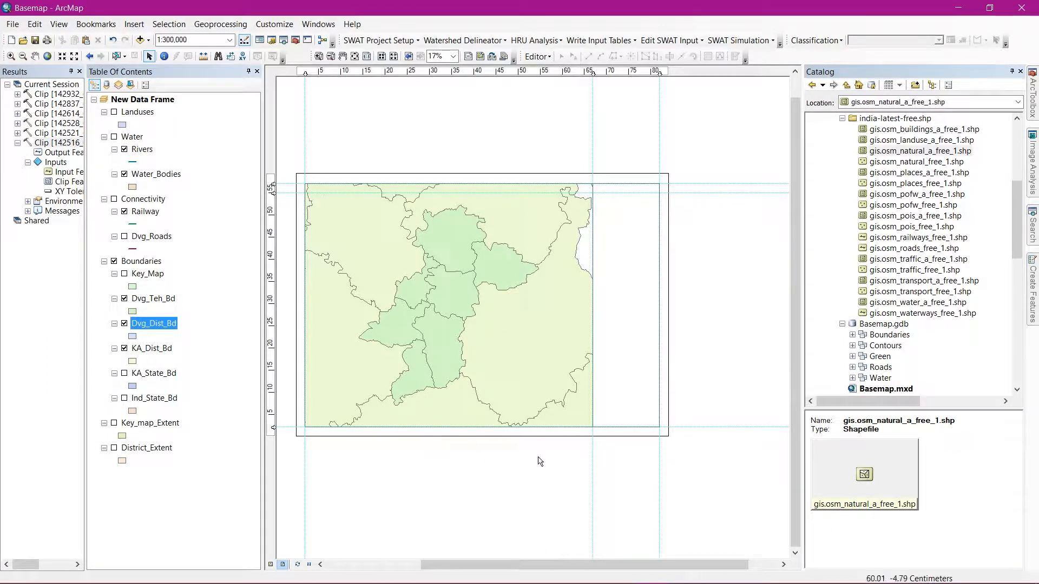
Add a horizontal guide about 6 cm above the page's lower edge.
{"action": "left_click", "coordinate": [443, 421]}
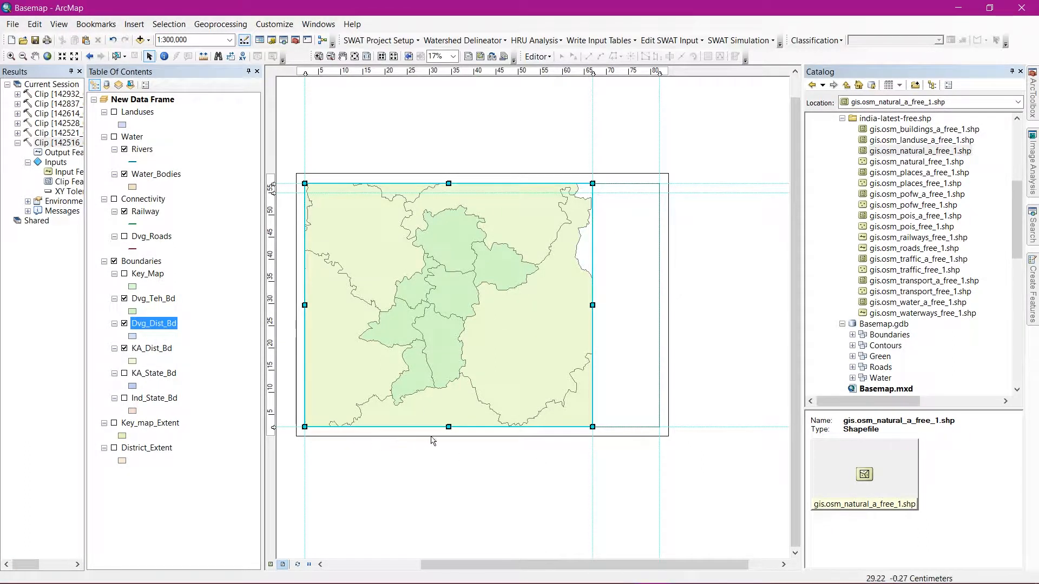
{"action": "left_click", "coordinate": [272, 414]}
{"action": "left_click_drag", "start_coordinate": [271, 427], "coordinate": [273, 410]}
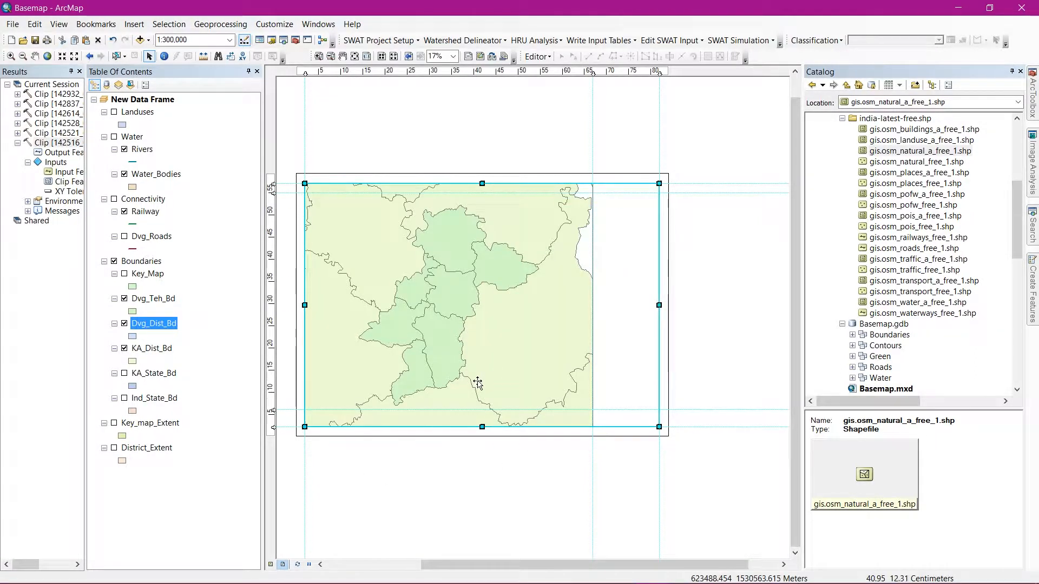
Send the neatline one level backward in the stacking order.
{"action": "right_click", "coordinate": [513, 334]}
{"action": "mouse_move", "coordinate": [561, 495]}
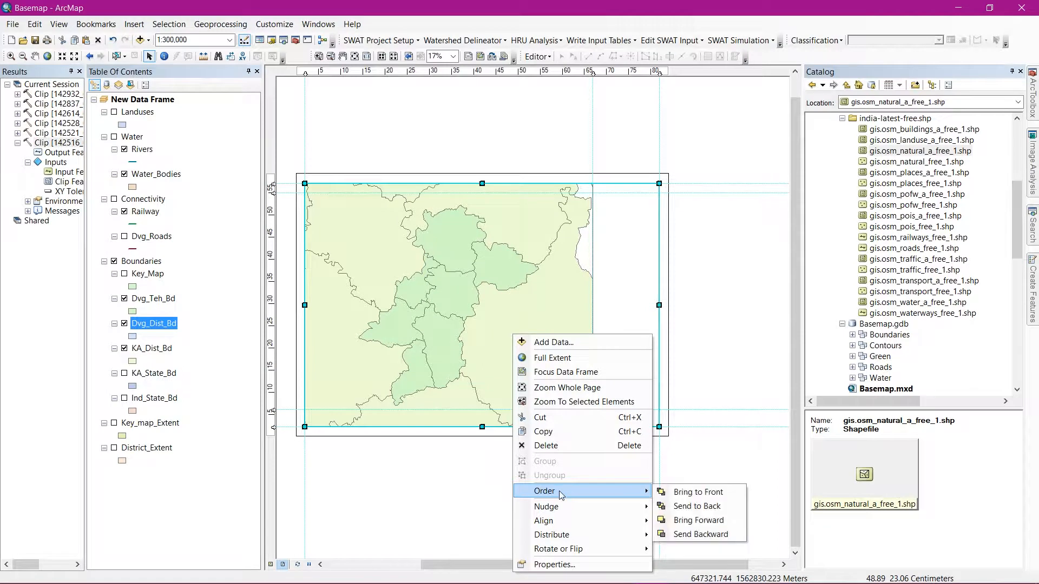
{"action": "left_click", "coordinate": [698, 534]}
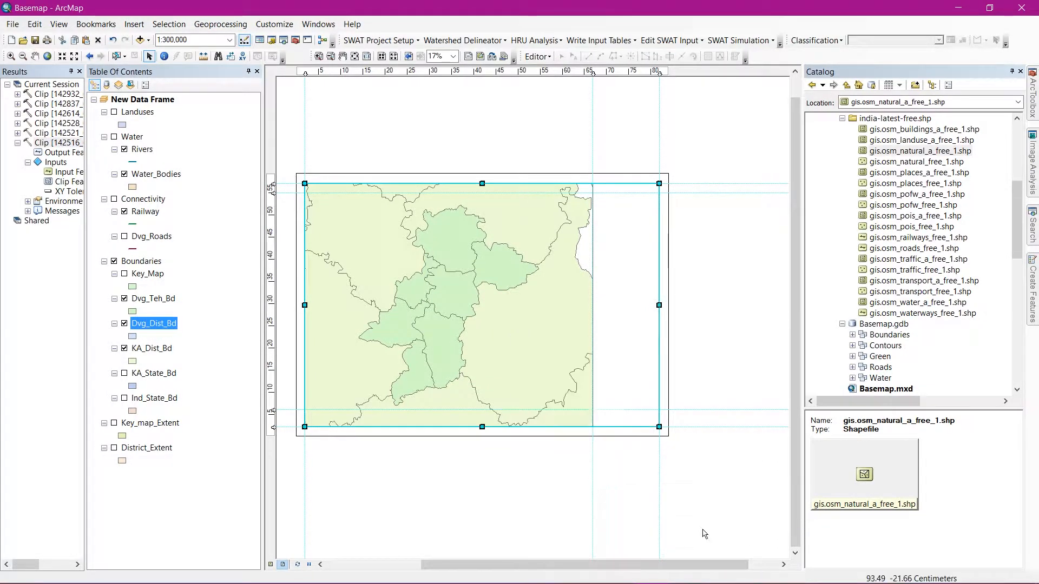
Raise the lower edge of the map data frame to the guide about 6 cm above the page's lower edge, then deselect it.
{"action": "right_click", "coordinate": [464, 340]}
{"action": "left_click", "coordinate": [420, 336]}
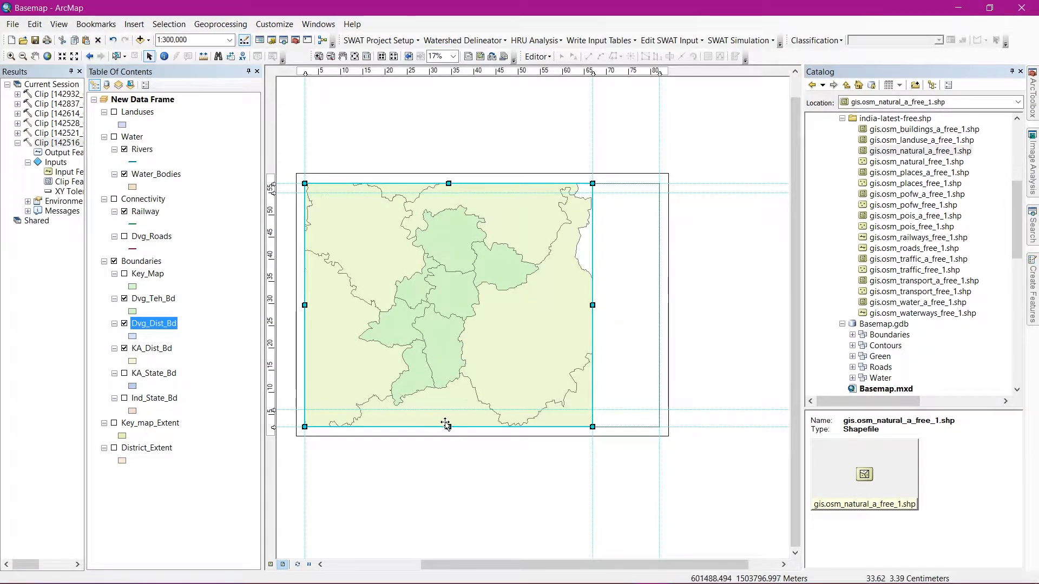
{"action": "left_click_drag", "start_coordinate": [448, 427], "coordinate": [449, 410]}
{"action": "left_click", "coordinate": [717, 372]}
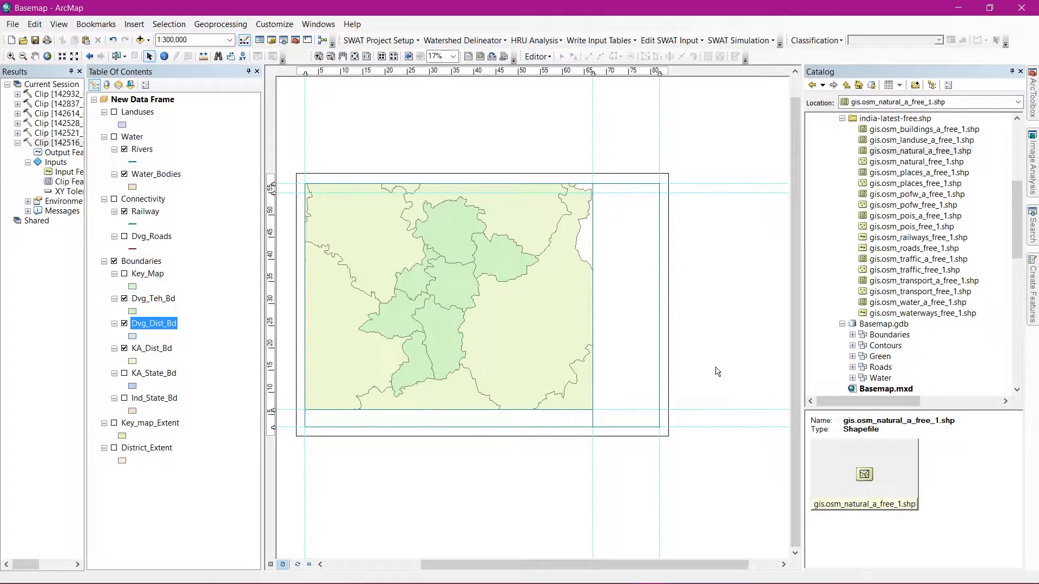
Shrink the side column's neatline to the corner box below the lower inner guide and copy it.
{"action": "left_click", "coordinate": [642, 420]}
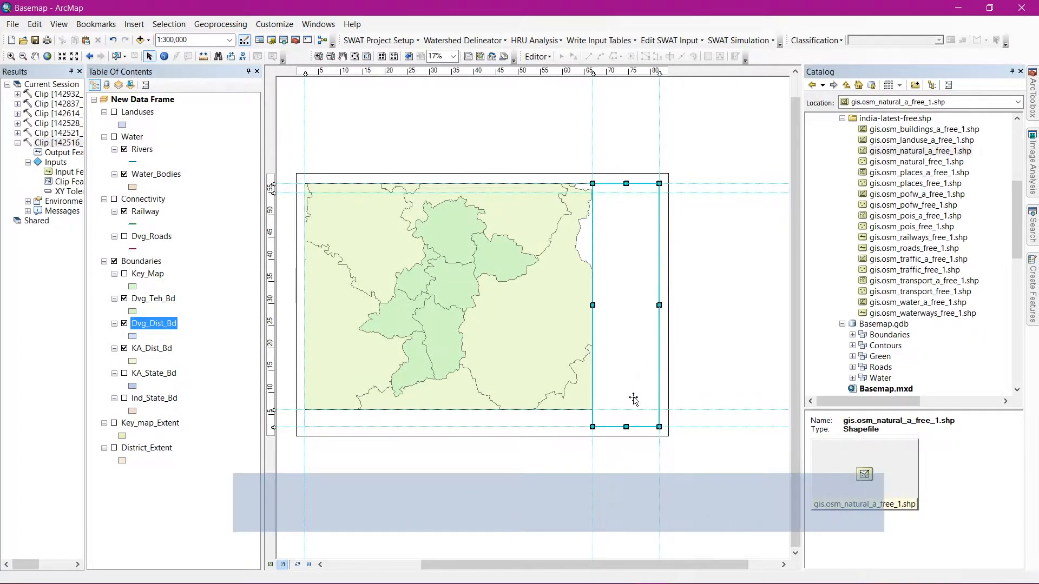
{"action": "left_click_drag", "start_coordinate": [626, 184], "coordinate": [621, 409]}
{"action": "key", "text": "ctrl+c"}
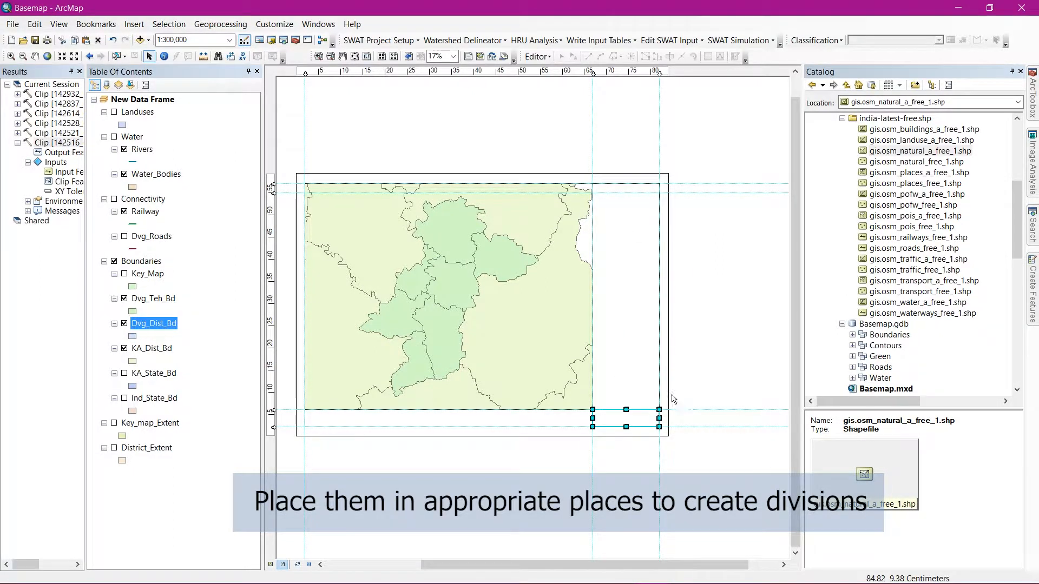
Paste the copied neatline and fit it to the side column above the corner box, snapped to the guides, then deselect it.
{"action": "key", "text": "ctrl+v"}
{"action": "left_click_drag", "start_coordinate": [628, 412], "coordinate": [628, 183]}
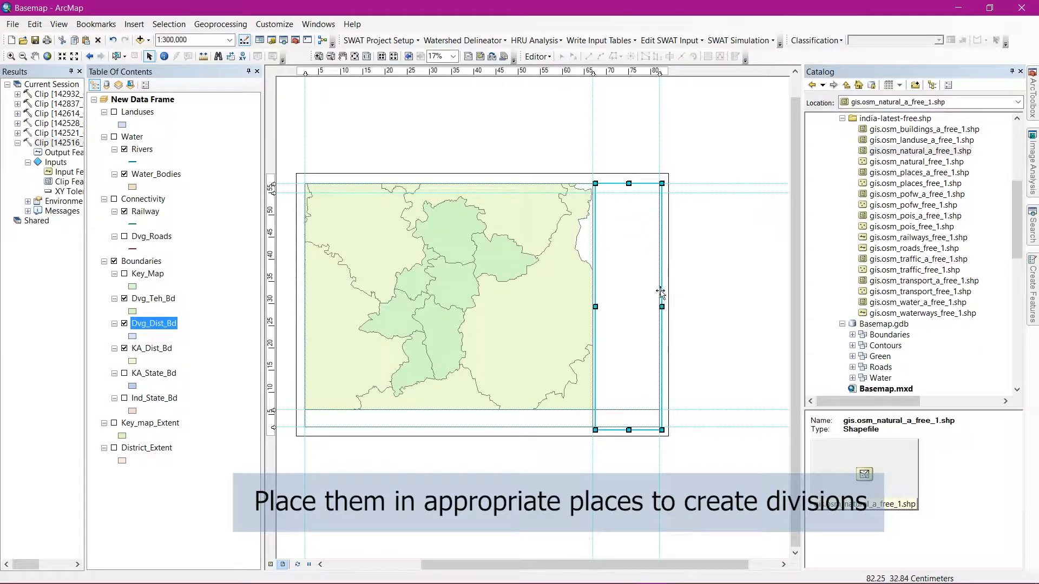
{"action": "left_click_drag", "start_coordinate": [661, 292], "coordinate": [658, 292]}
{"action": "left_click_drag", "start_coordinate": [626, 431], "coordinate": [626, 428]}
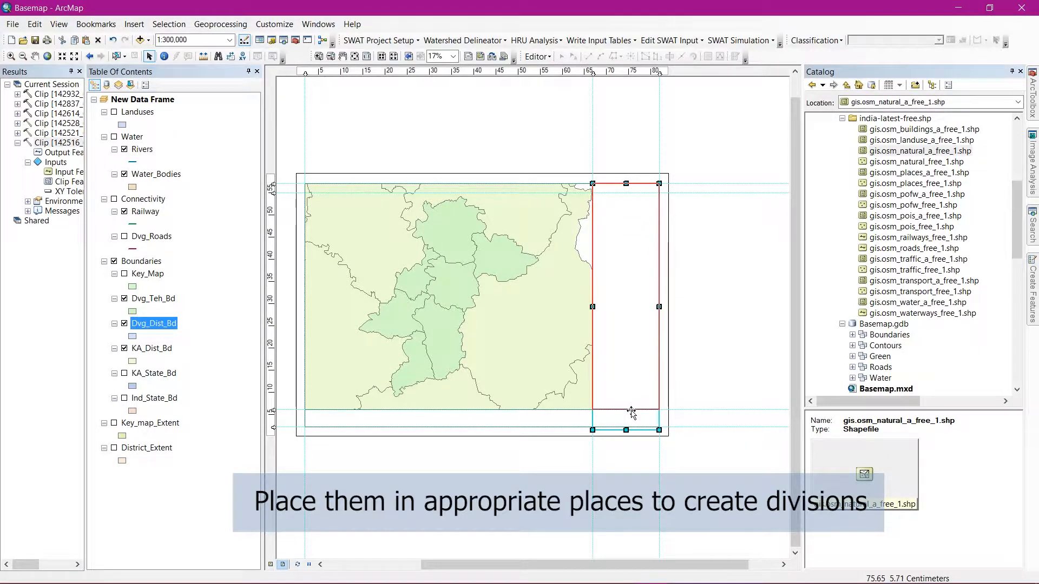
{"action": "left_click", "coordinate": [723, 366]}
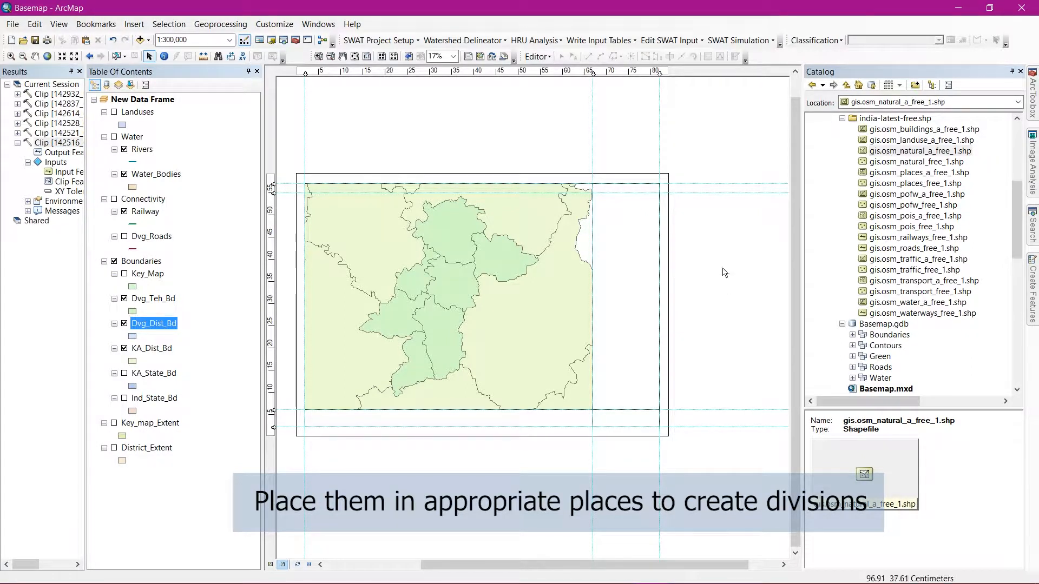
Shrink the side column's neatline to an upper box about 15 cm tall and stack two copies about 10 cm tall directly beneath it.
{"action": "left_click", "coordinate": [626, 248]}
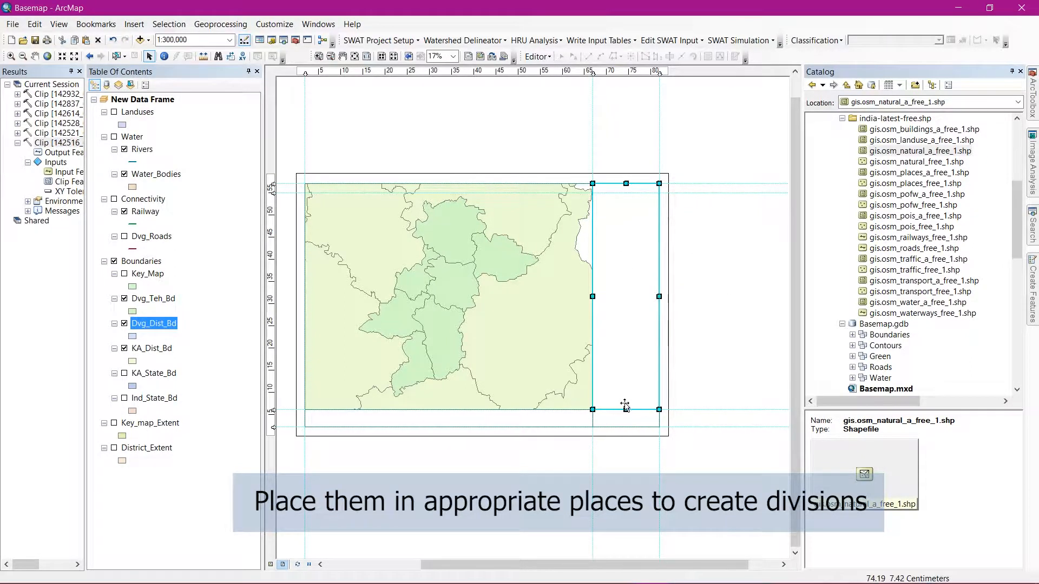
{"action": "left_click_drag", "start_coordinate": [626, 410], "coordinate": [634, 230]}
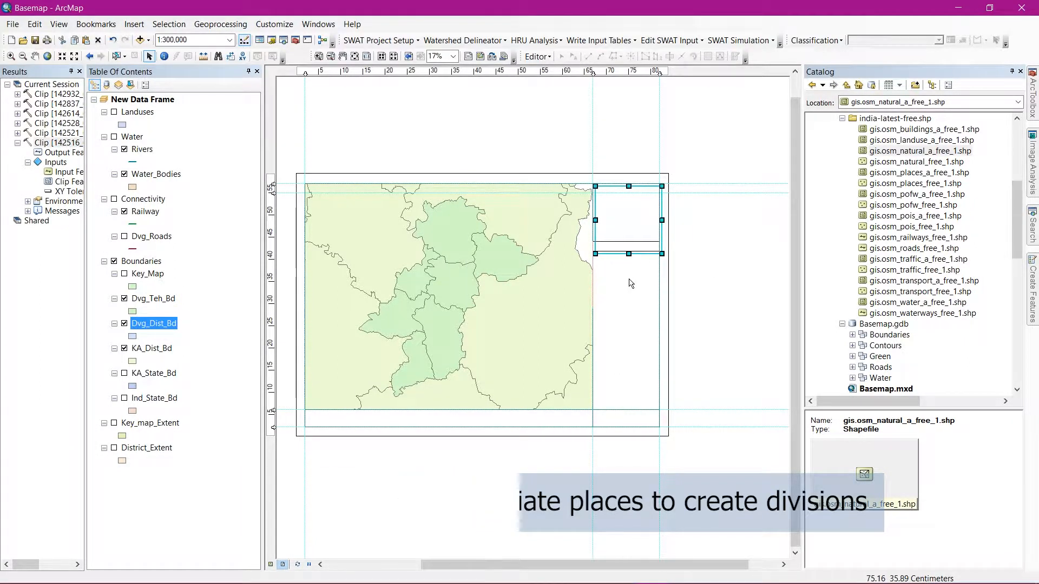
{"action": "left_click_drag", "start_coordinate": [630, 290], "coordinate": [632, 323]}
{"action": "key", "text": "ctrl+c"}
{"action": "key", "text": "ctrl+v"}
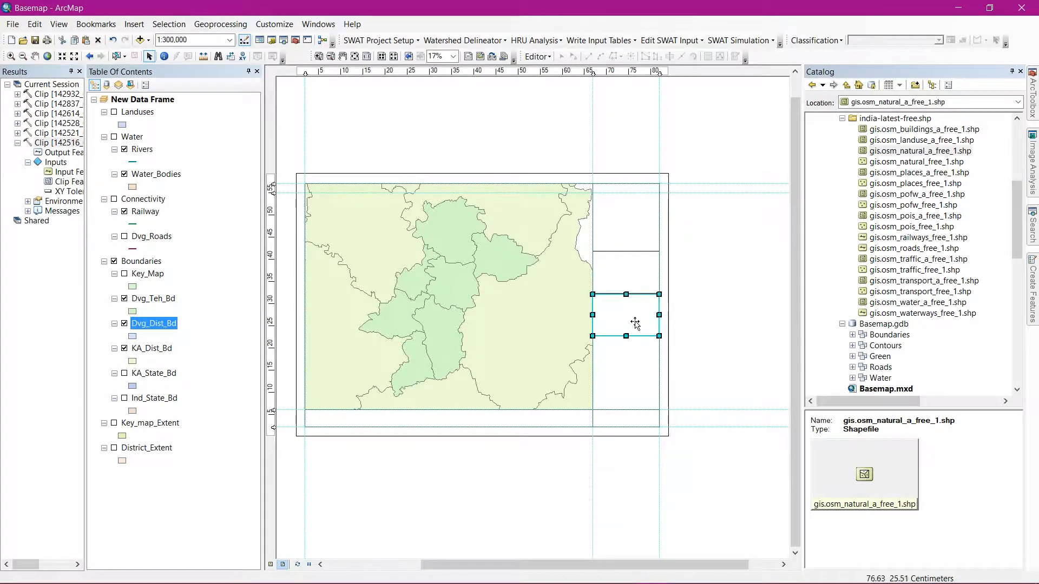
{"action": "left_click", "coordinate": [693, 319]}
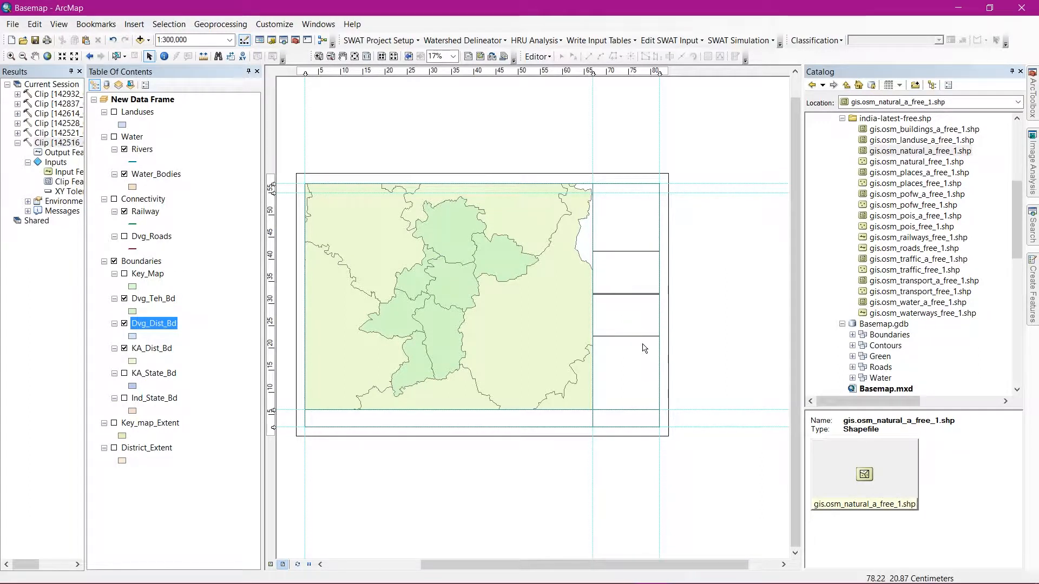
Align the third side-column box with the lower edge of the box above it and stretch it downward to about 15 cm tall.
{"action": "left_click", "coordinate": [623, 334]}
{"action": "left_click", "coordinate": [638, 330]}
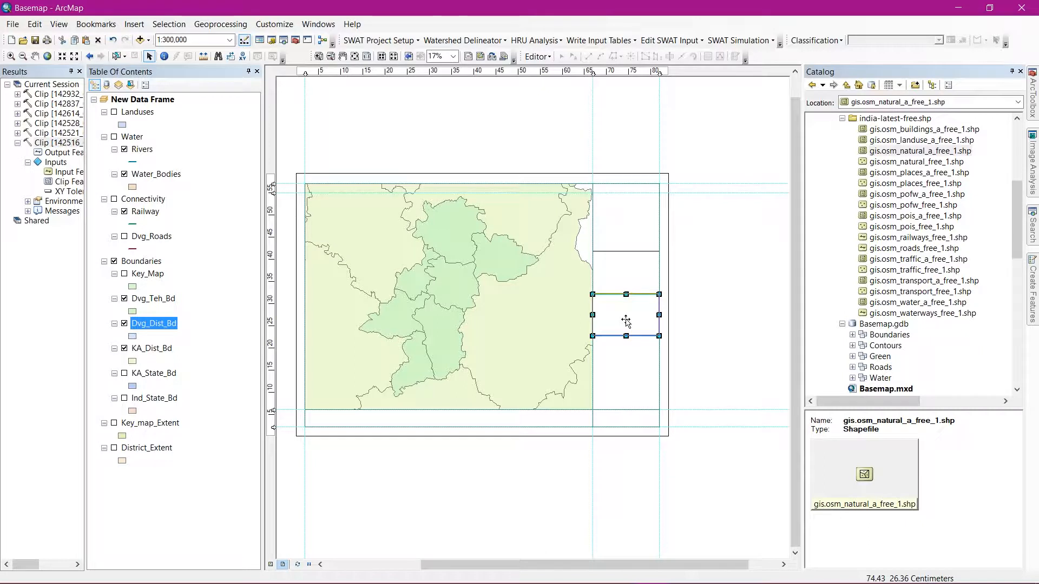
{"action": "left_click_drag", "start_coordinate": [625, 320], "coordinate": [626, 293]}
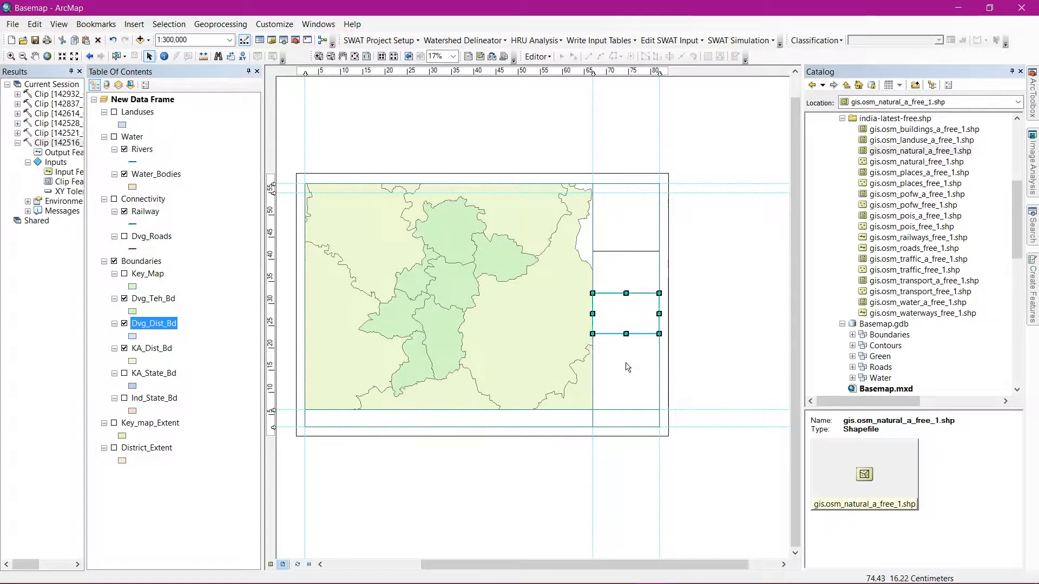
{"action": "left_click_drag", "start_coordinate": [626, 334], "coordinate": [632, 365]}
Paste another neatline as a box about 5 cm tall directly below the third side-column box, then save the map document.
{"action": "key", "text": "ctrl+v"}
{"action": "left_click_drag", "start_coordinate": [626, 328], "coordinate": [627, 383]}
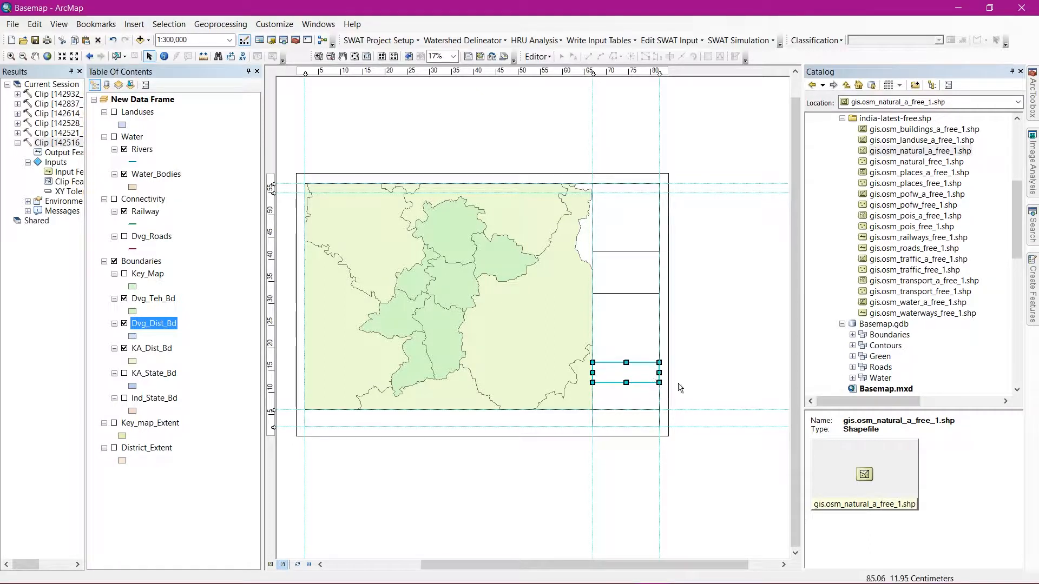
{"action": "left_click", "coordinate": [709, 388]}
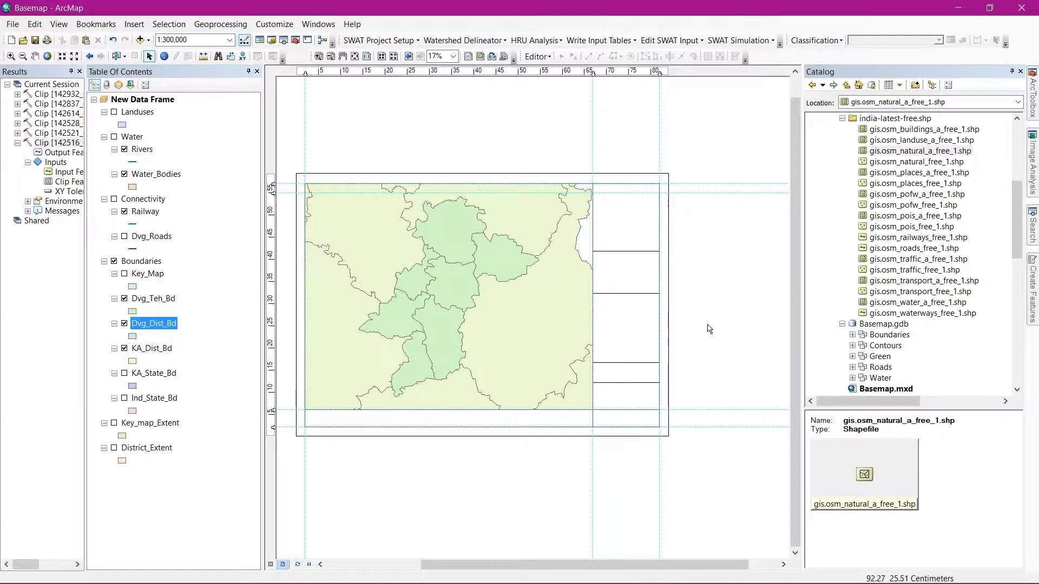
{"action": "left_click", "coordinate": [13, 24]}
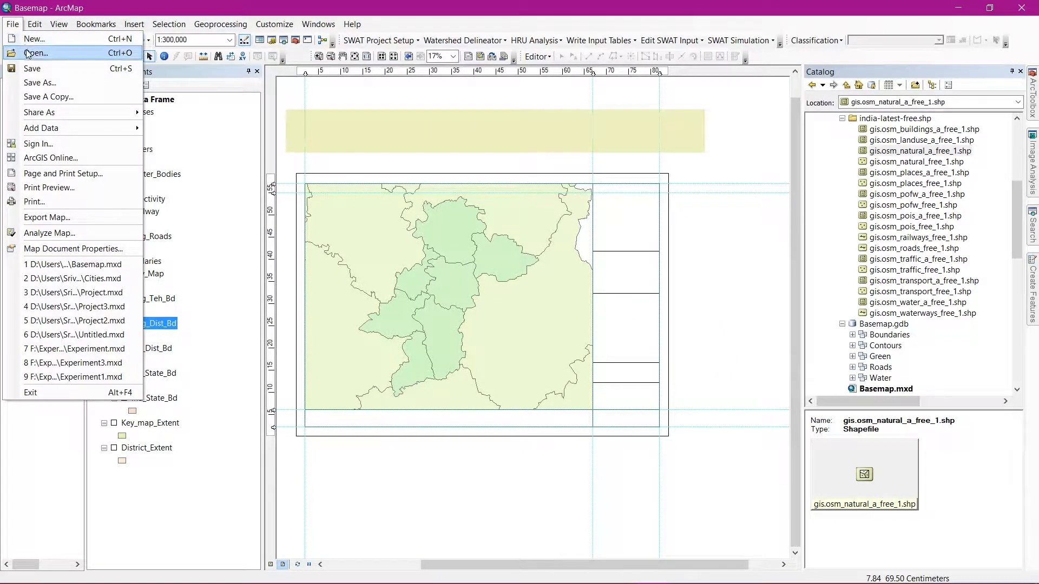
{"action": "left_click", "coordinate": [25, 68]}
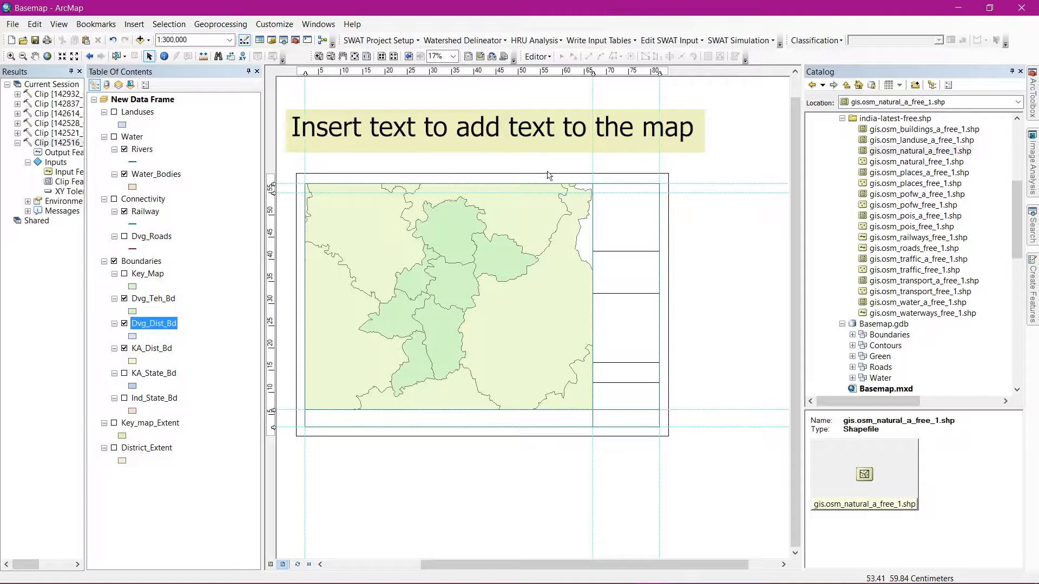
Insert a text element on the layout and change its content to "Key Map".
{"action": "left_click", "coordinate": [133, 23]}
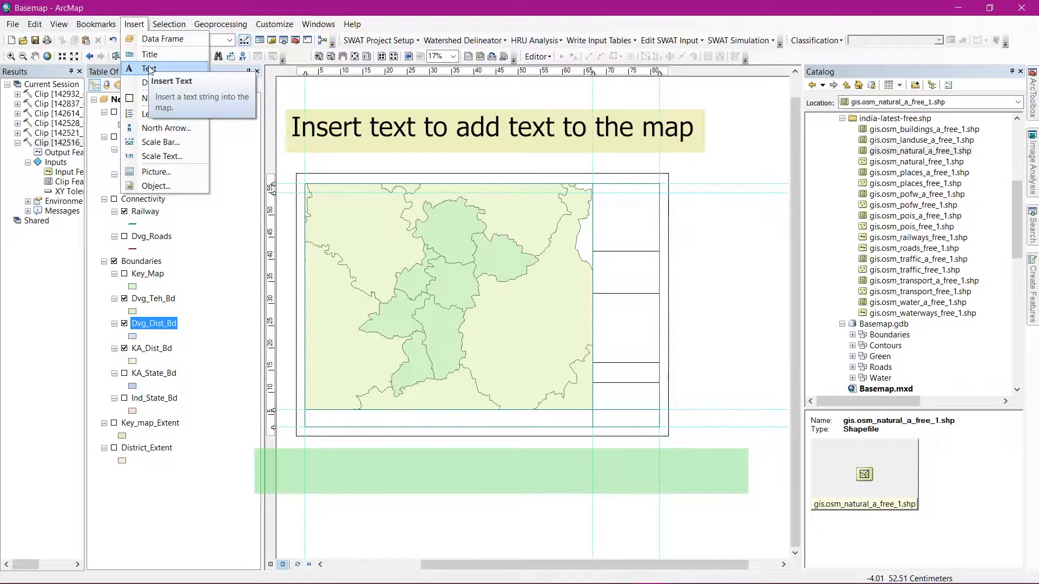
{"action": "left_click", "coordinate": [148, 69]}
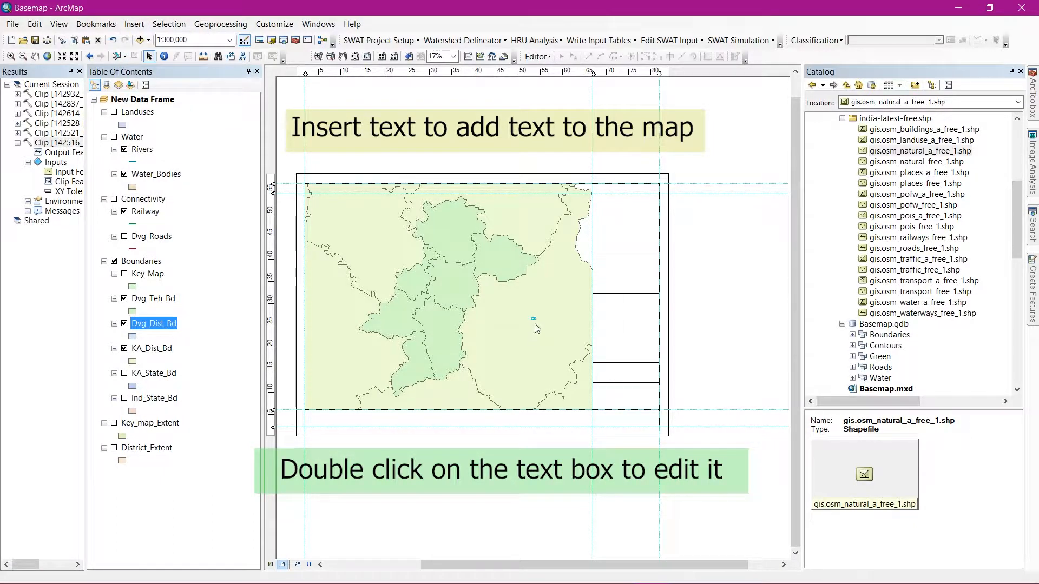
{"action": "scroll", "coordinate": [534, 325], "scroll_direction": "up", "scroll_amount": 9}
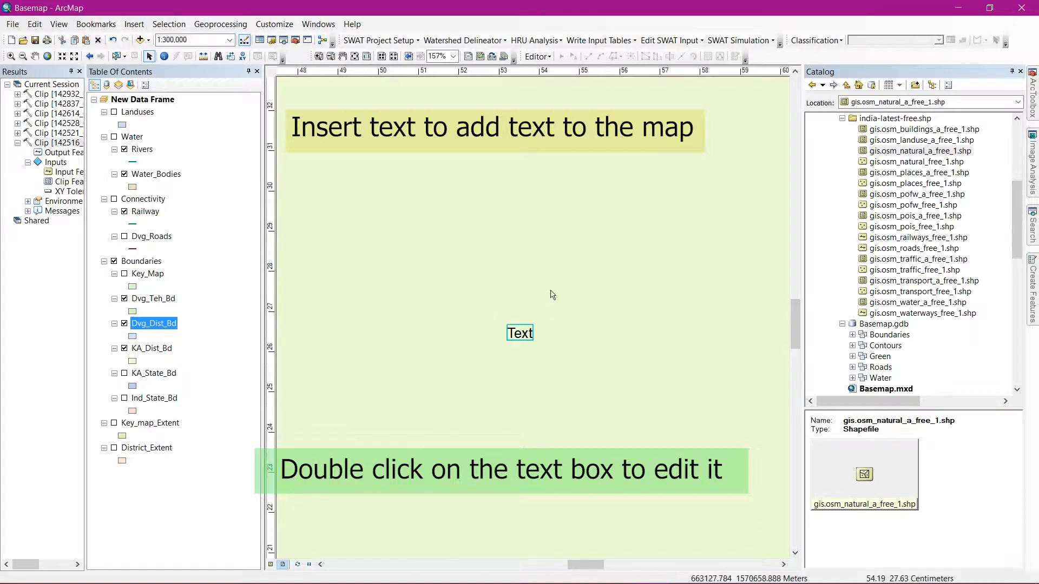
{"action": "double_click", "coordinate": [522, 335]}
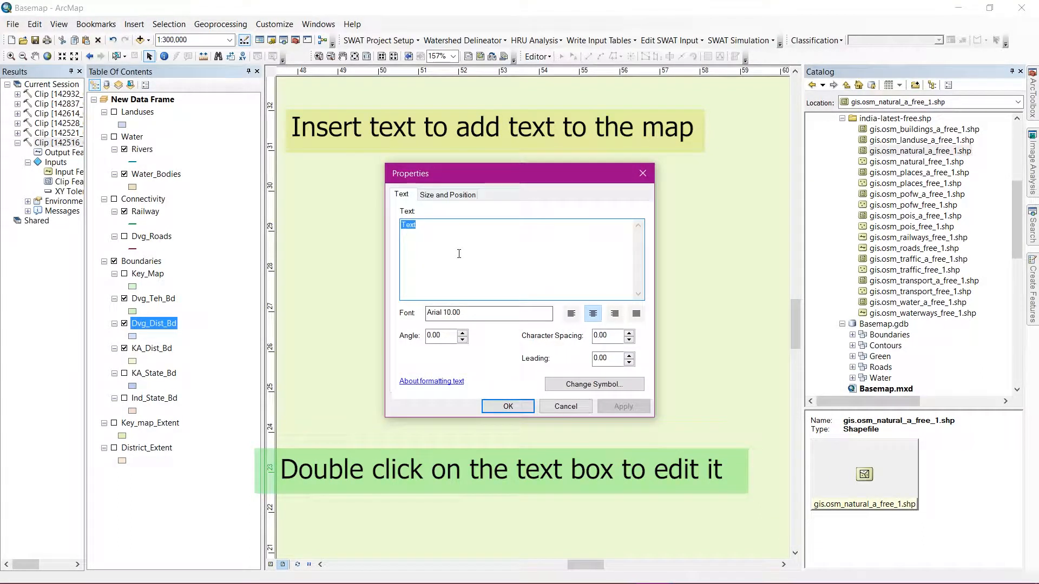
{"action": "key", "text": "BackSpace"}
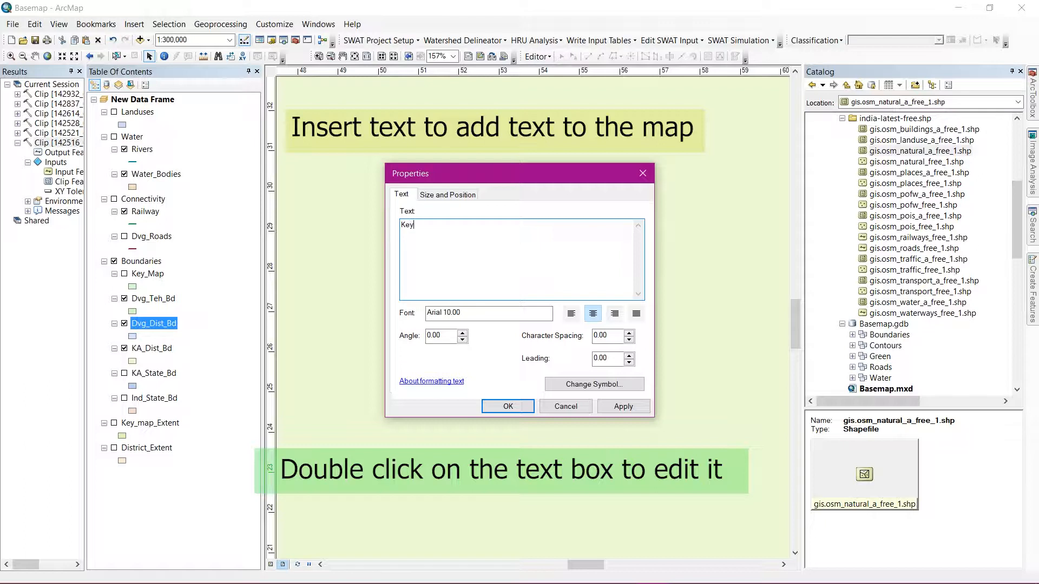
{"action": "type", "text": "Key"}
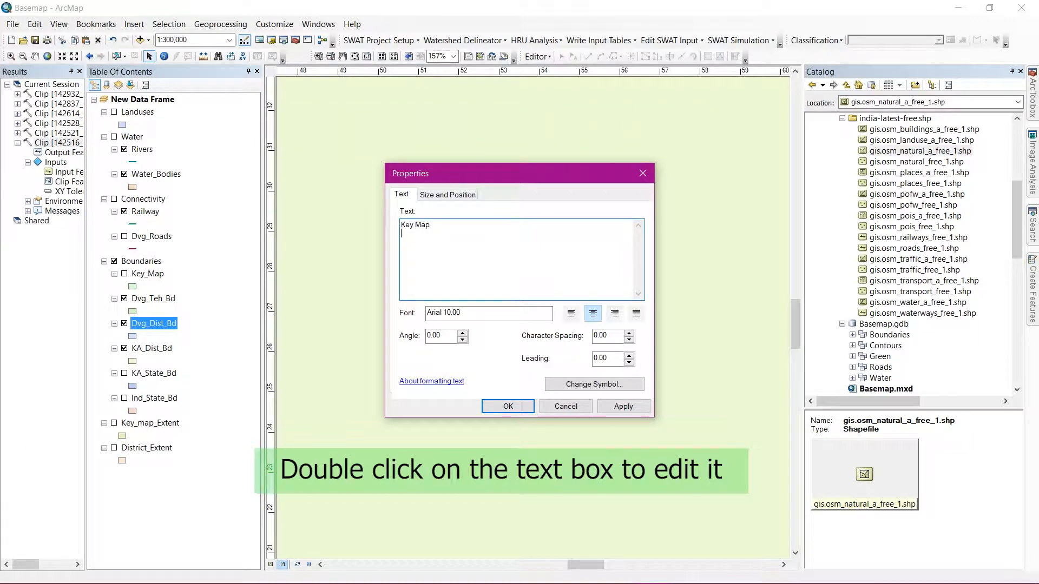
{"action": "left_click", "coordinate": [504, 406]}
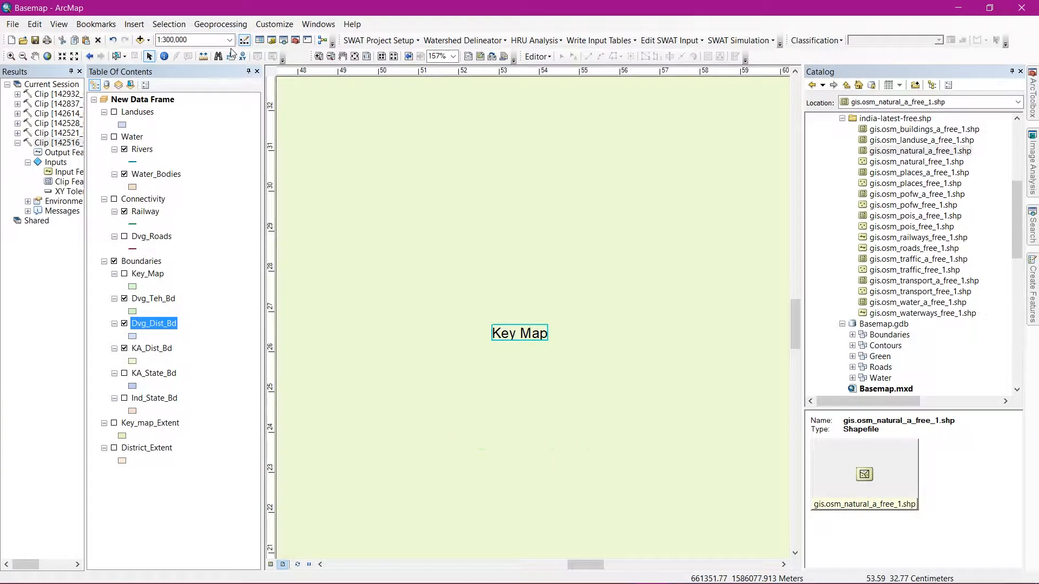
{"action": "left_click", "coordinate": [274, 24]}
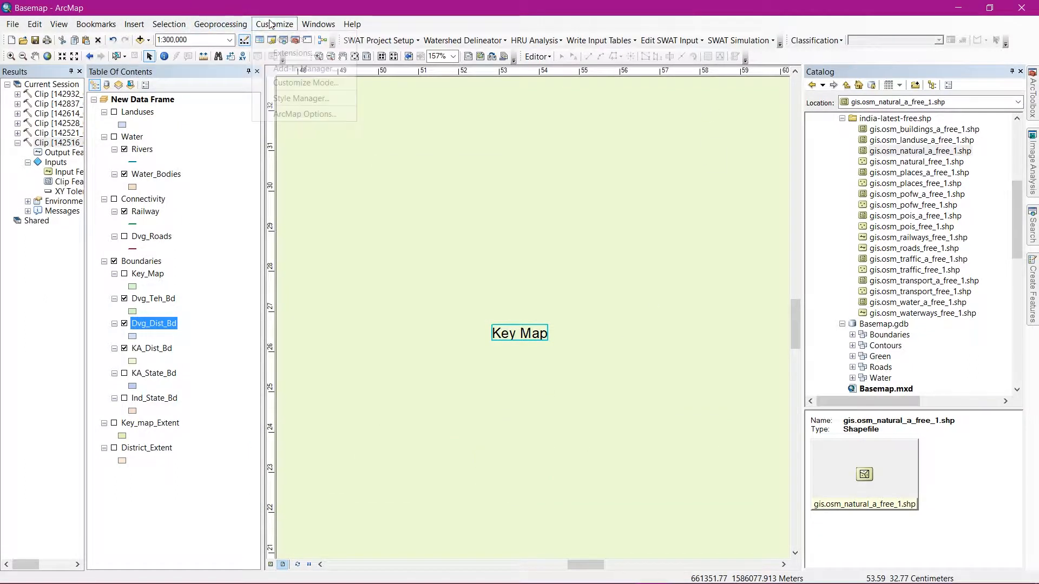
{"action": "mouse_move", "coordinate": [301, 44]}
{"action": "left_click", "coordinate": [411, 22]}
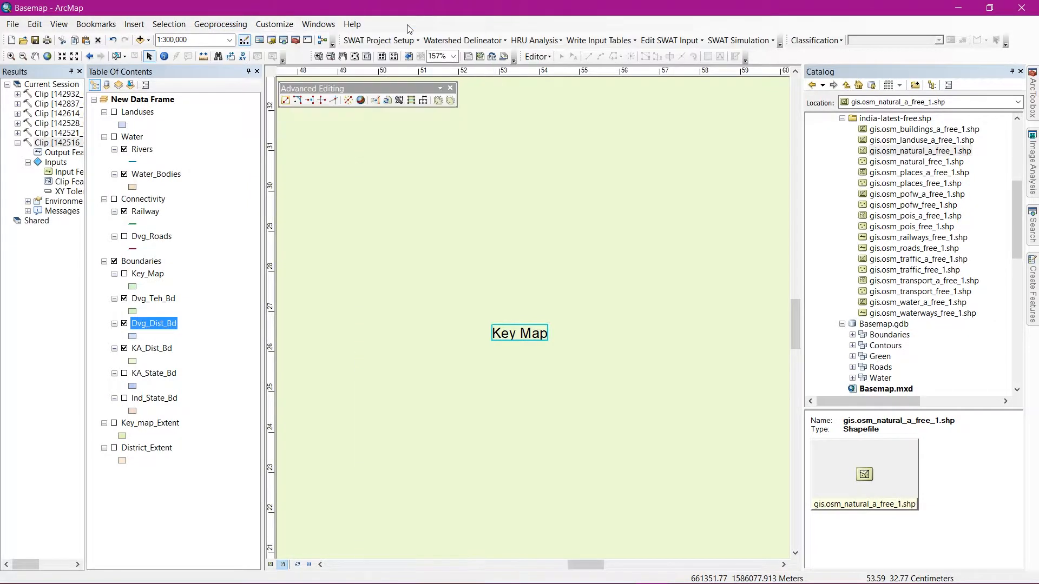
{"action": "left_click", "coordinate": [450, 88]}
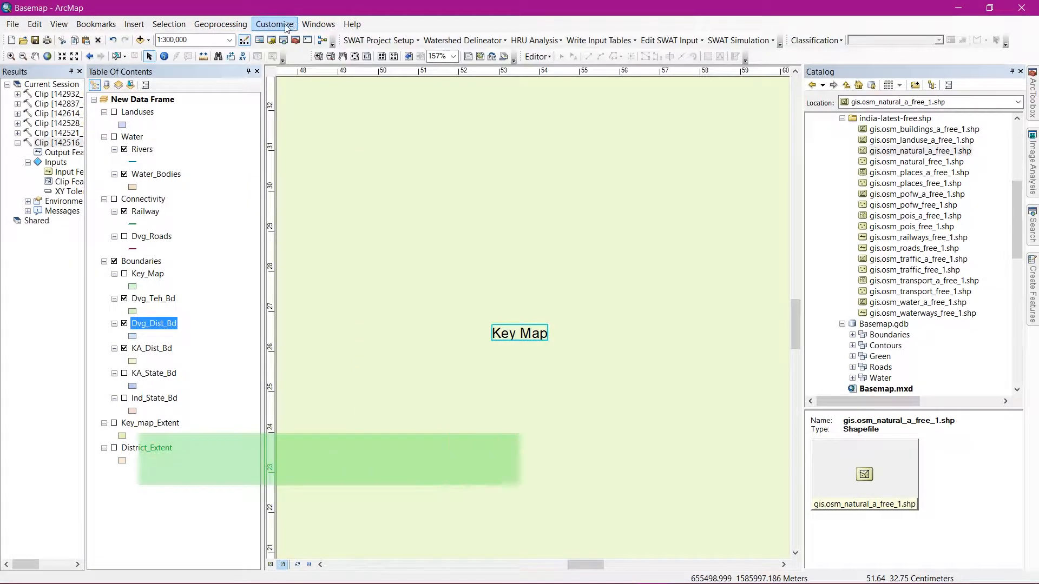
Show the Draw toolbar and dock it among the other toolbars above the layout.
{"action": "left_click", "coordinate": [287, 25]}
{"action": "mouse_move", "coordinate": [295, 39]}
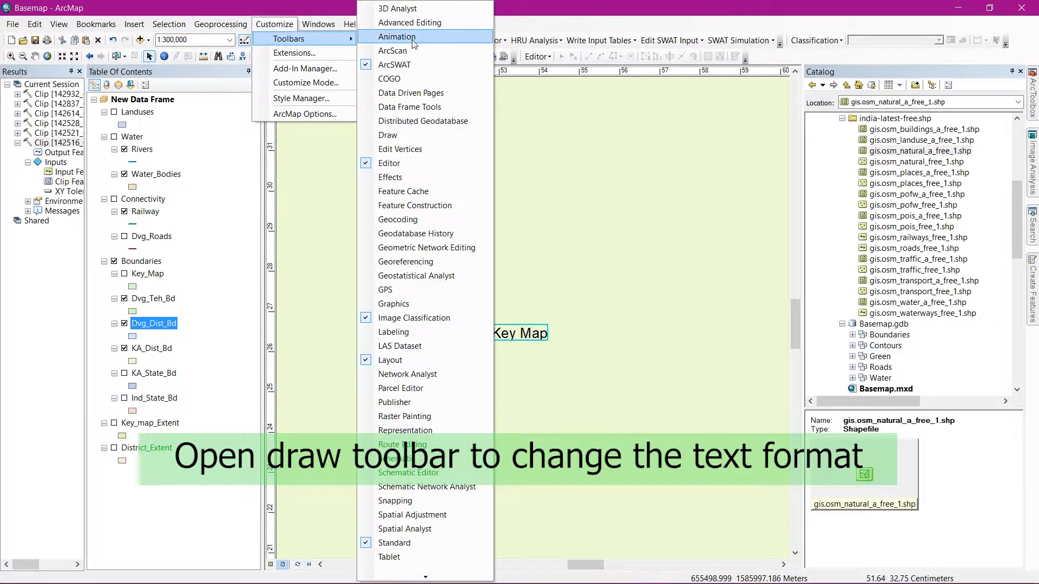
{"action": "left_click", "coordinate": [426, 138]}
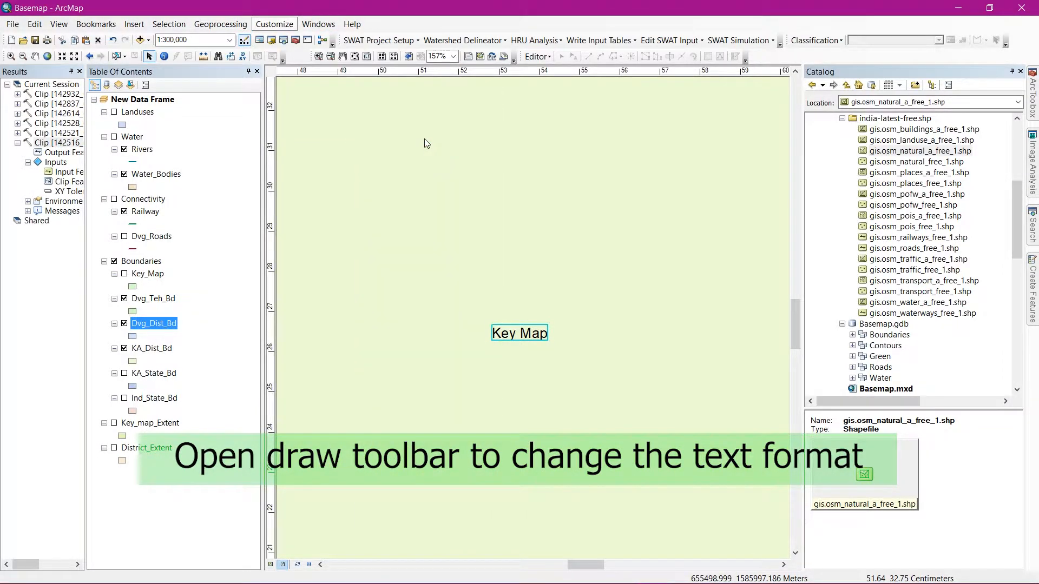
{"action": "left_click_drag", "start_coordinate": [418, 85], "coordinate": [755, 45]}
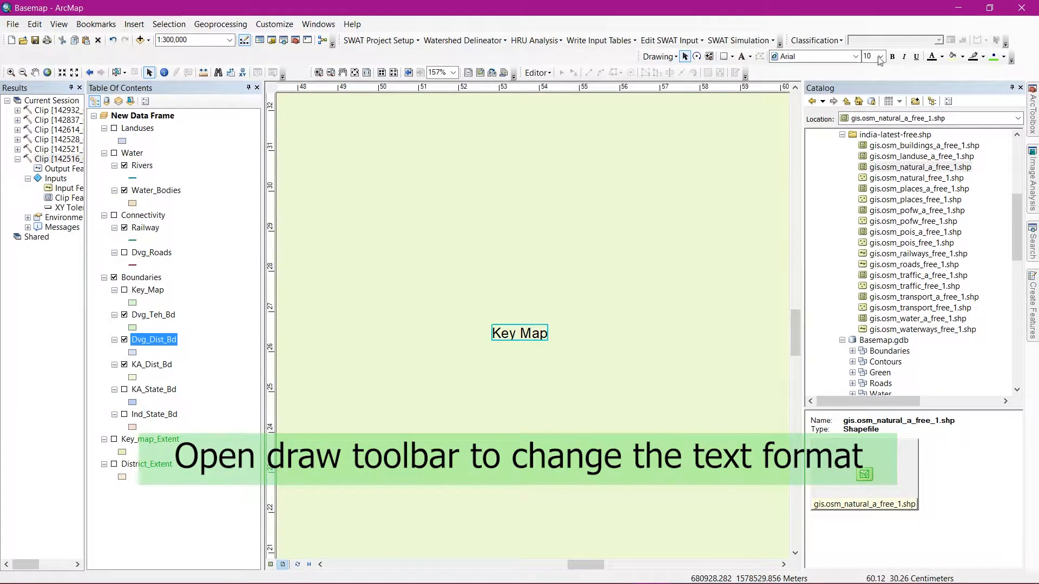
Format the "Key Map" text as bold with a font size of 48.
{"action": "left_click", "coordinate": [893, 57]}
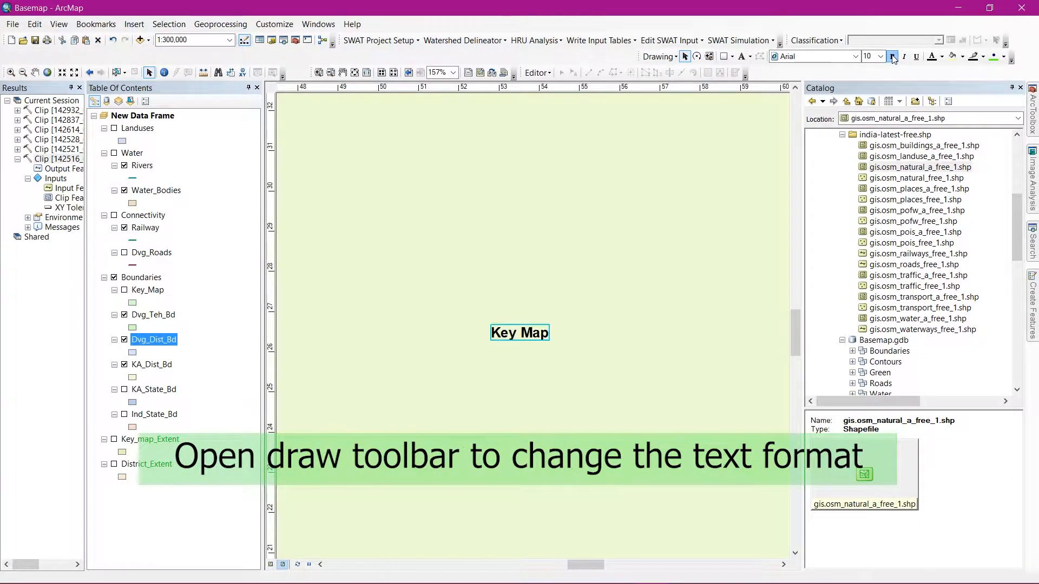
{"action": "left_click", "coordinate": [880, 56]}
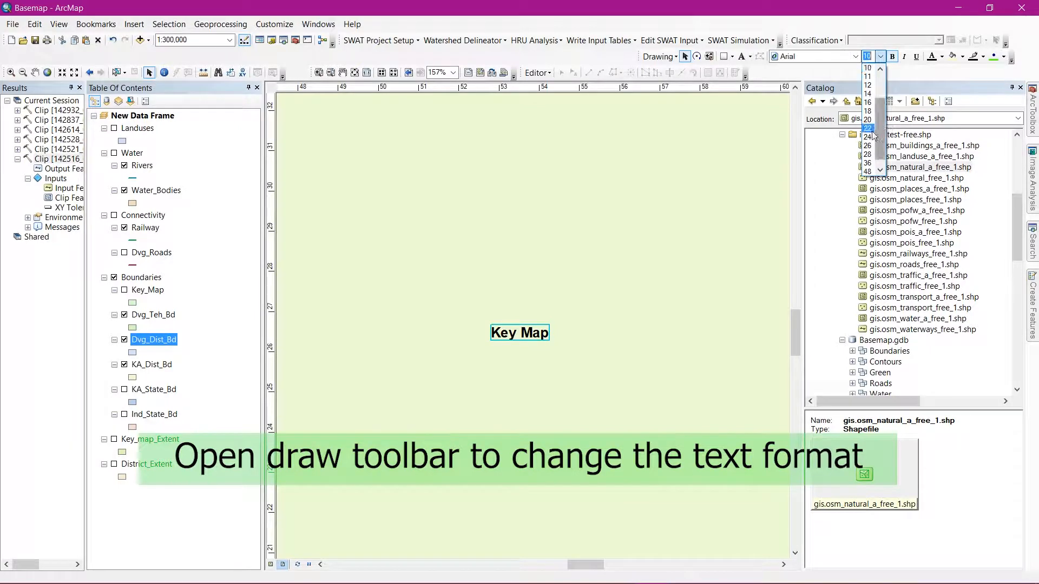
{"action": "left_click", "coordinate": [875, 173]}
Move the "Key Map" text to the upper part of the side column's uppermost box, centred as a heading.
{"action": "scroll", "coordinate": [514, 354], "scroll_direction": "down", "scroll_amount": 6}
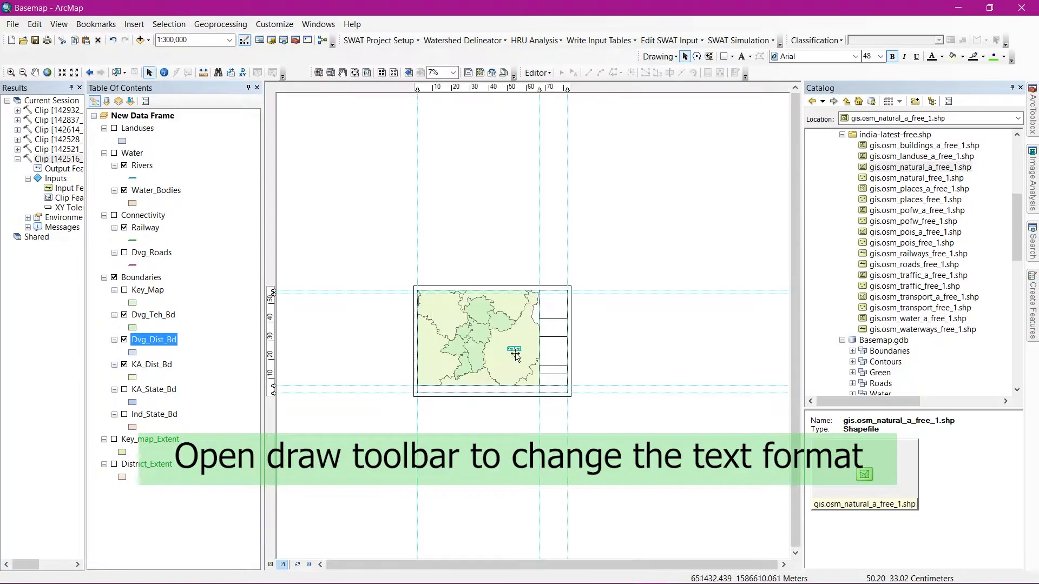
{"action": "scroll", "coordinate": [515, 355], "scroll_direction": "up", "scroll_amount": 4}
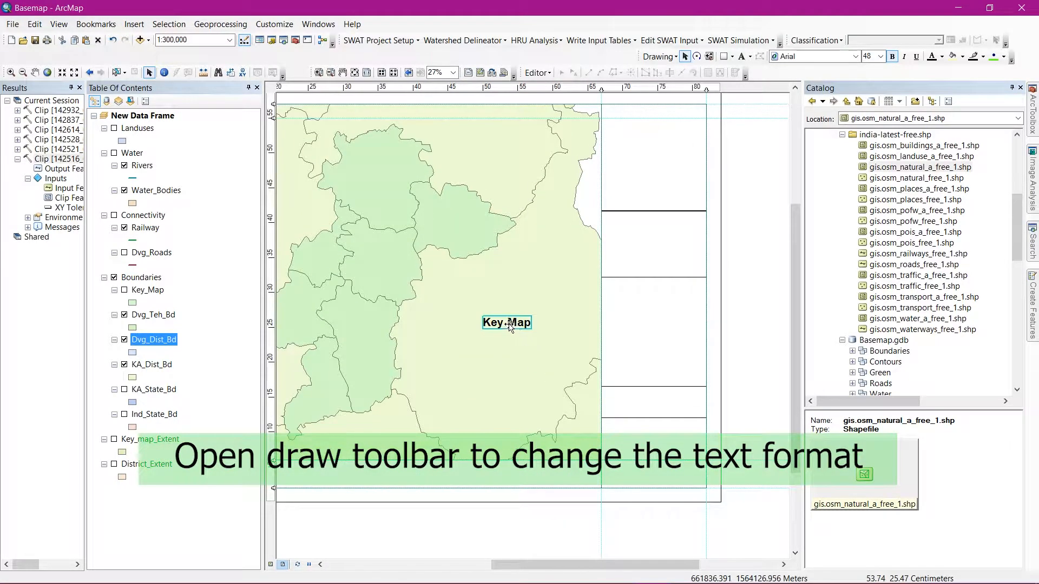
{"action": "left_click_drag", "start_coordinate": [512, 325], "coordinate": [657, 119]}
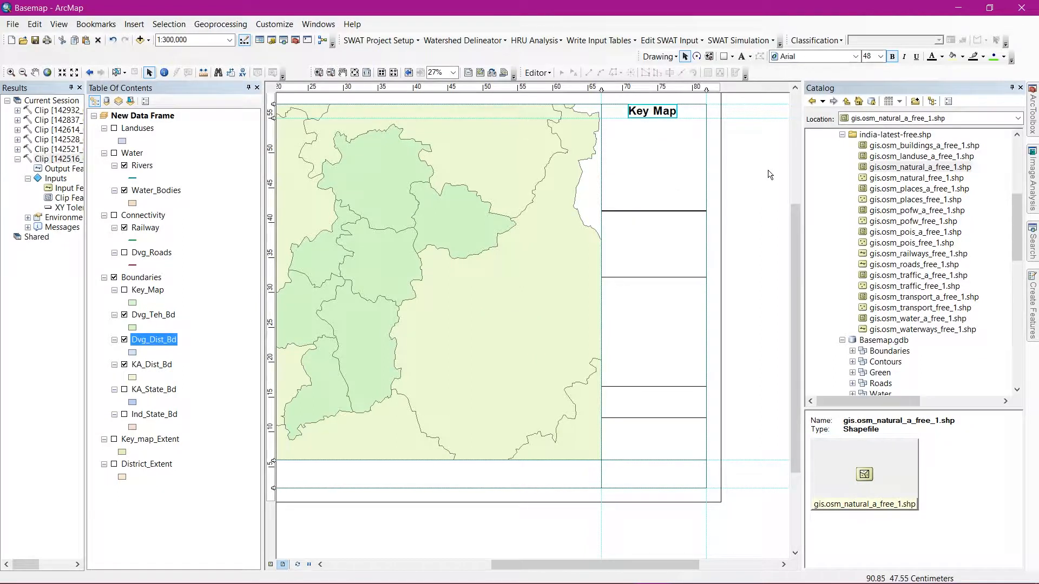
Duplicate the "Key Map" heading and move the copy to the upper part of the second side-column box.
{"action": "left_click", "coordinate": [753, 181]}
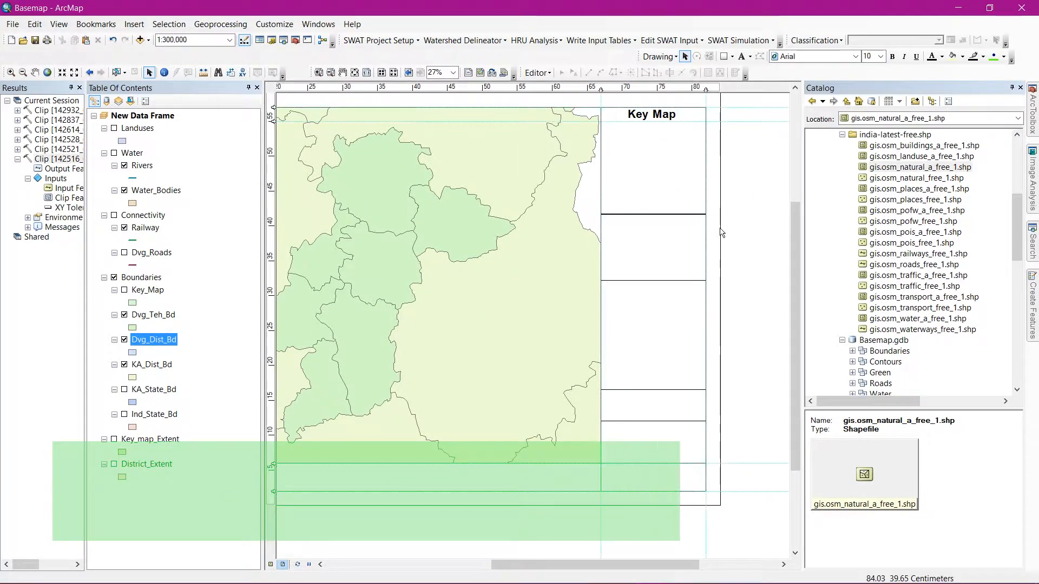
{"action": "left_click_drag", "start_coordinate": [731, 210], "coordinate": [741, 270]}
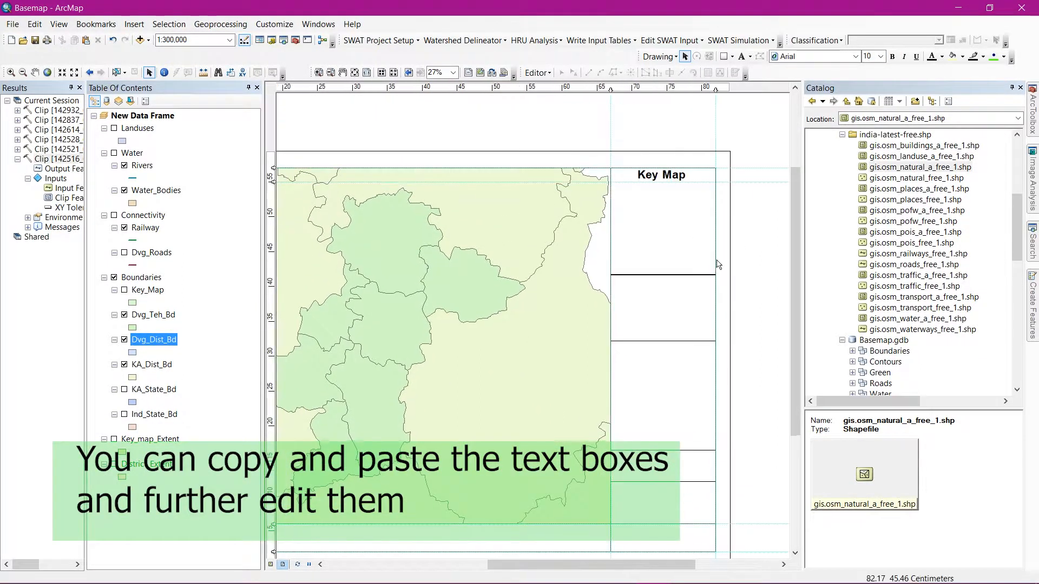
{"action": "left_click", "coordinate": [668, 182]}
{"action": "key", "text": "ctrl+c"}
{"action": "key", "text": "ctrl+v"}
{"action": "key", "text": "ctrl+v"}
{"action": "left_click_drag", "start_coordinate": [671, 183], "coordinate": [655, 291]}
{"action": "left_click_drag", "start_coordinate": [670, 289], "coordinate": [671, 288]}
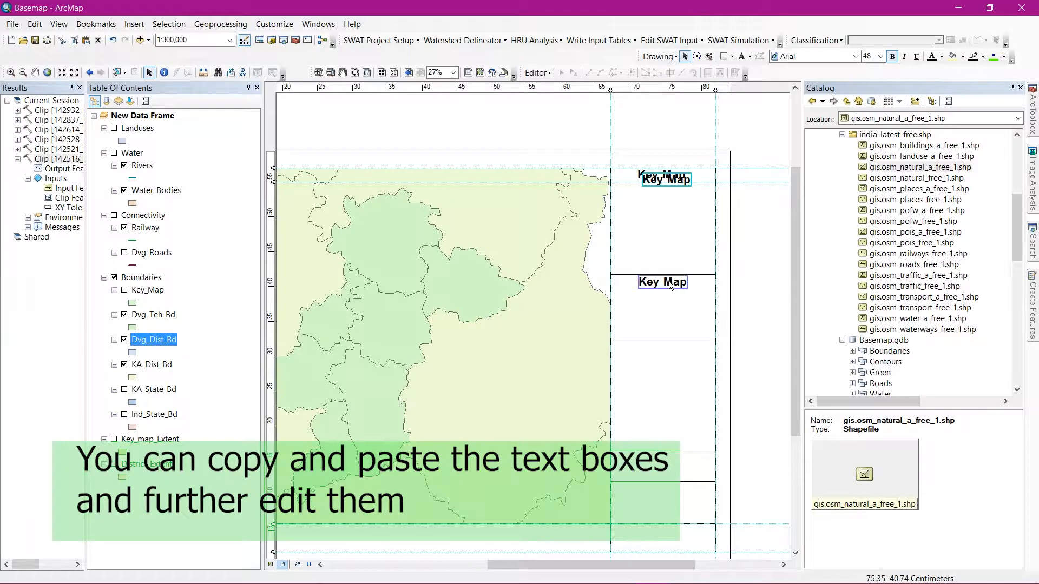
Change the copied heading in the second side-column box to "Notes:".
{"action": "double_click", "coordinate": [668, 285]}
{"action": "left_click", "coordinate": [507, 404]}
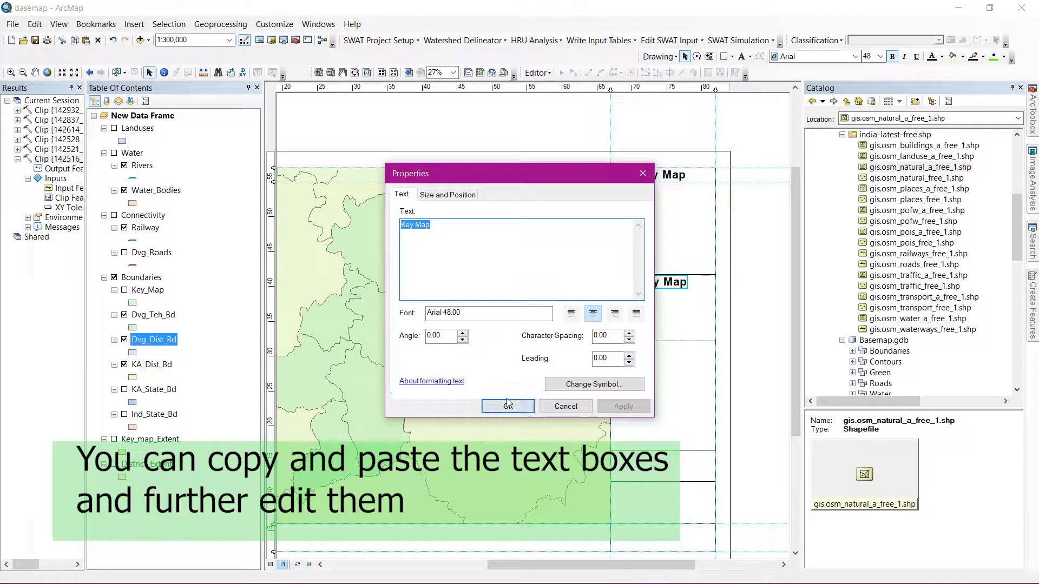
{"action": "type", "text": "Not"}
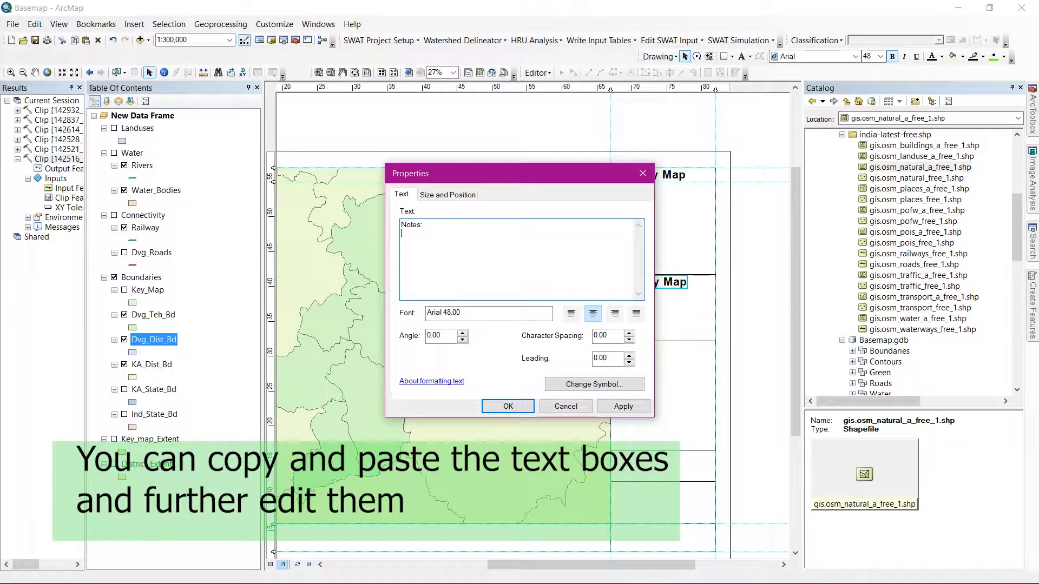
{"action": "type", "text": "es:"}
{"action": "key", "text": "Return"}
{"action": "left_click", "coordinate": [622, 405]}
{"action": "left_click", "coordinate": [507, 406]}
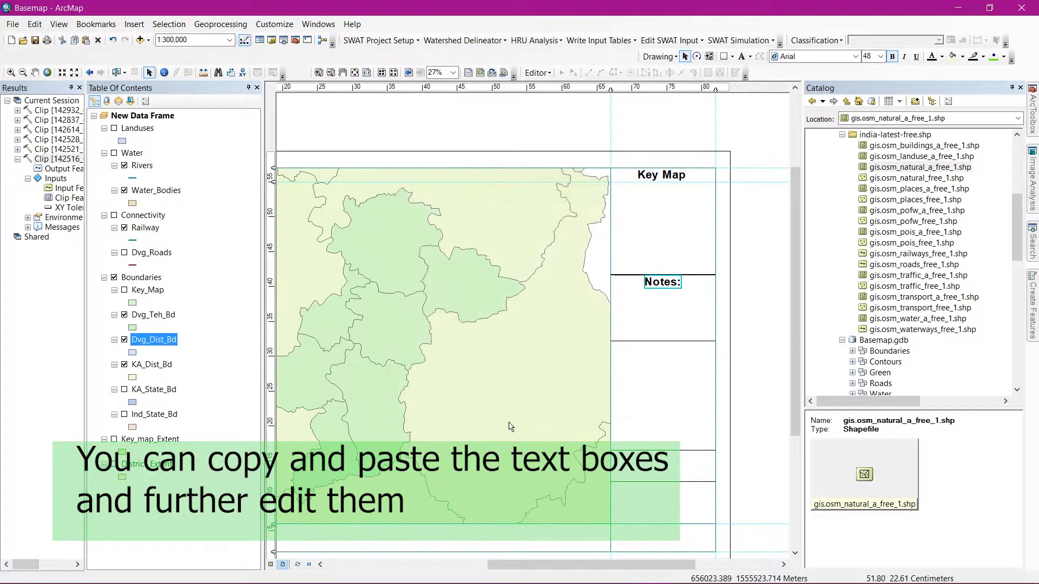
Shift the "Key Map" and "Notes:" headings to the left side of their boxes, slightly inset from the edge.
{"action": "key", "text": "ctrl+z"}
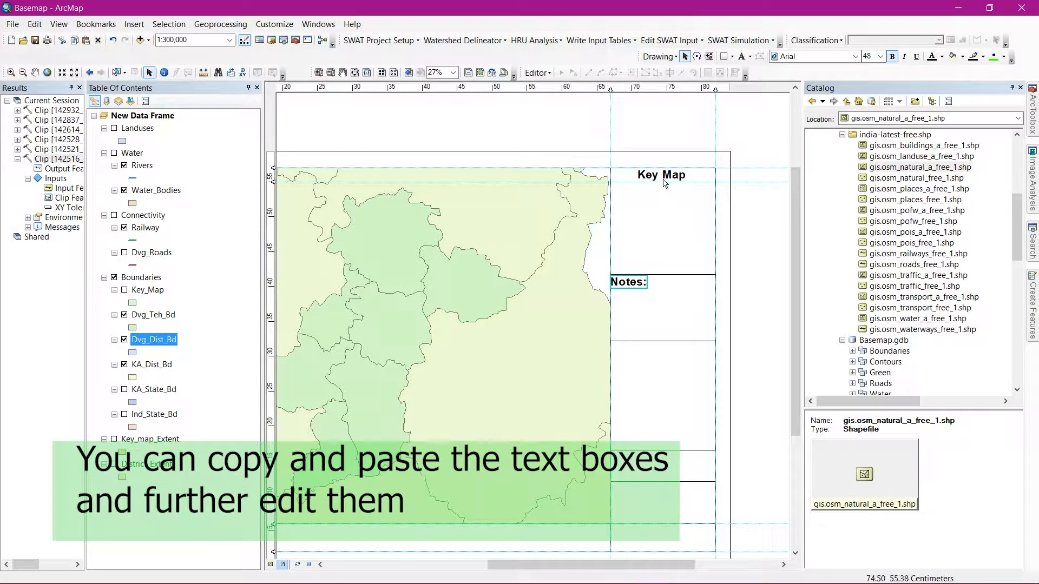
{"action": "left_click_drag", "start_coordinate": [667, 177], "coordinate": [641, 177]}
{"action": "left_click", "coordinate": [628, 282]}
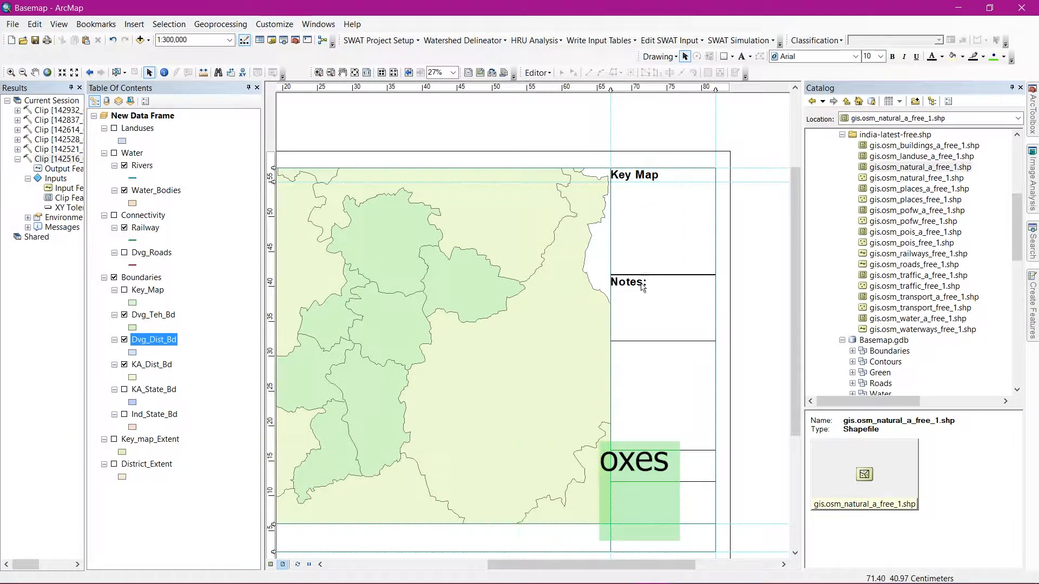
Duplicate the "Notes:" heading into the narrow fourth side-column box and change its text to "Scale:".
{"action": "key", "text": "ctrl+v"}
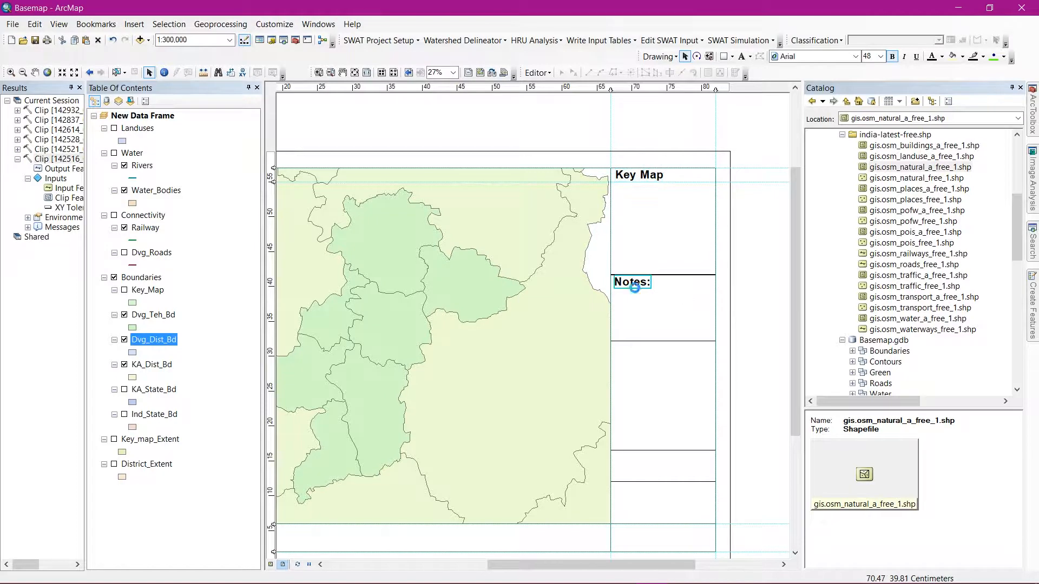
{"action": "left_click_drag", "start_coordinate": [633, 288], "coordinate": [631, 466]}
{"action": "double_click", "coordinate": [629, 460]}
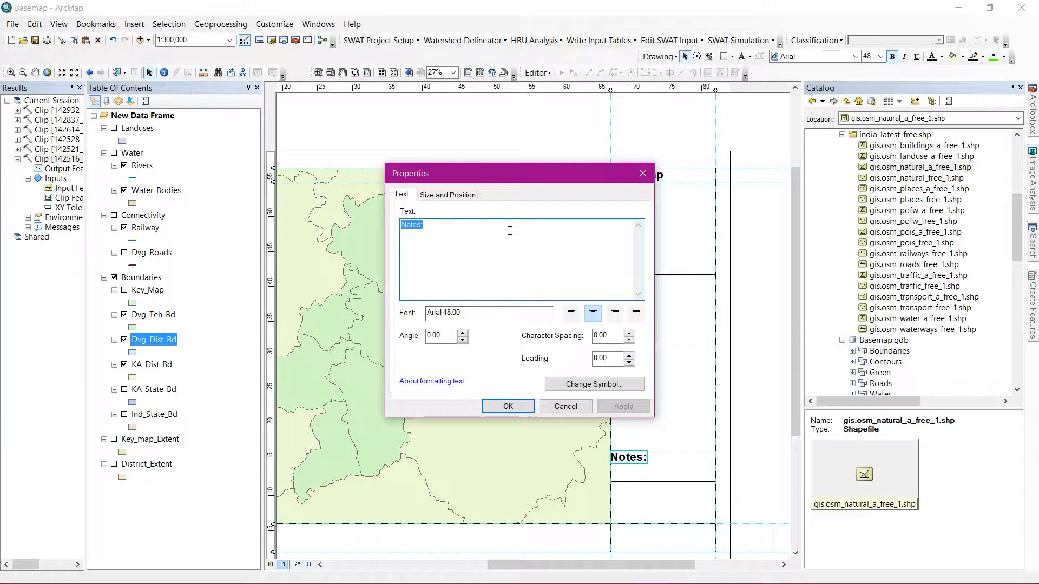
{"action": "type", "text": "Scale:"}
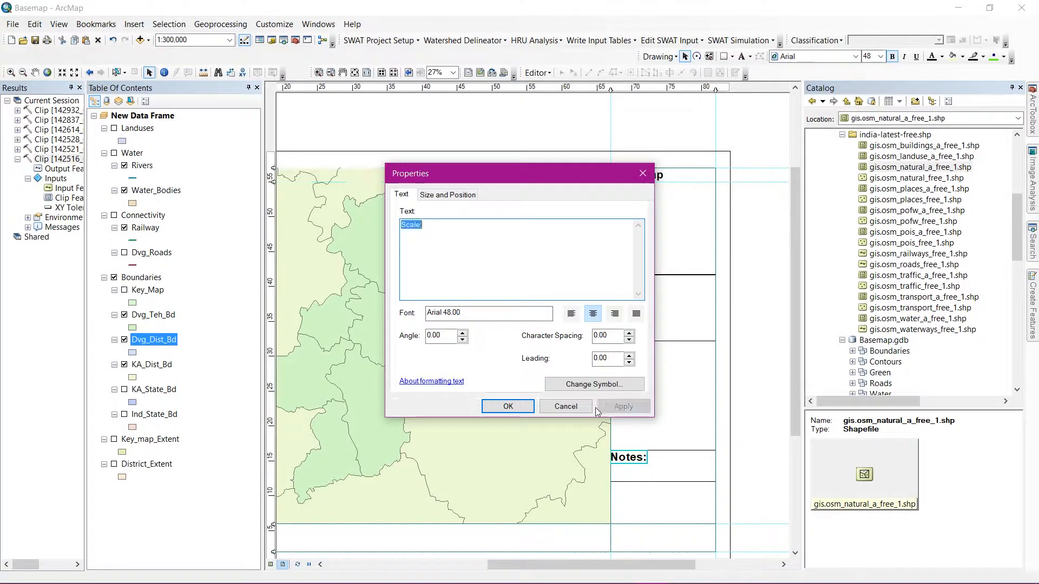
{"action": "left_click", "coordinate": [508, 407]}
{"action": "double_click", "coordinate": [624, 460]}
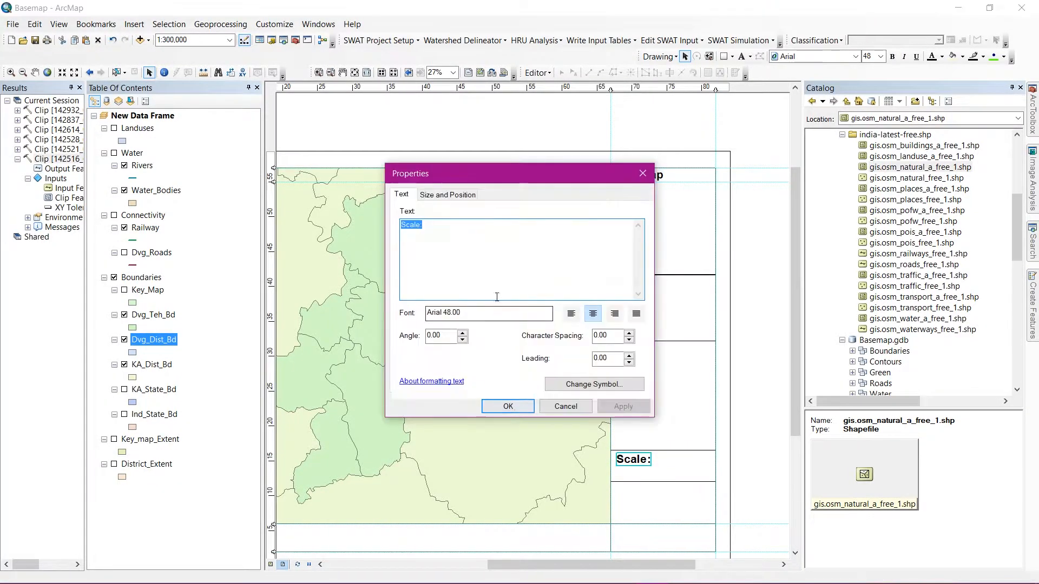
{"action": "left_click", "coordinate": [616, 408]}
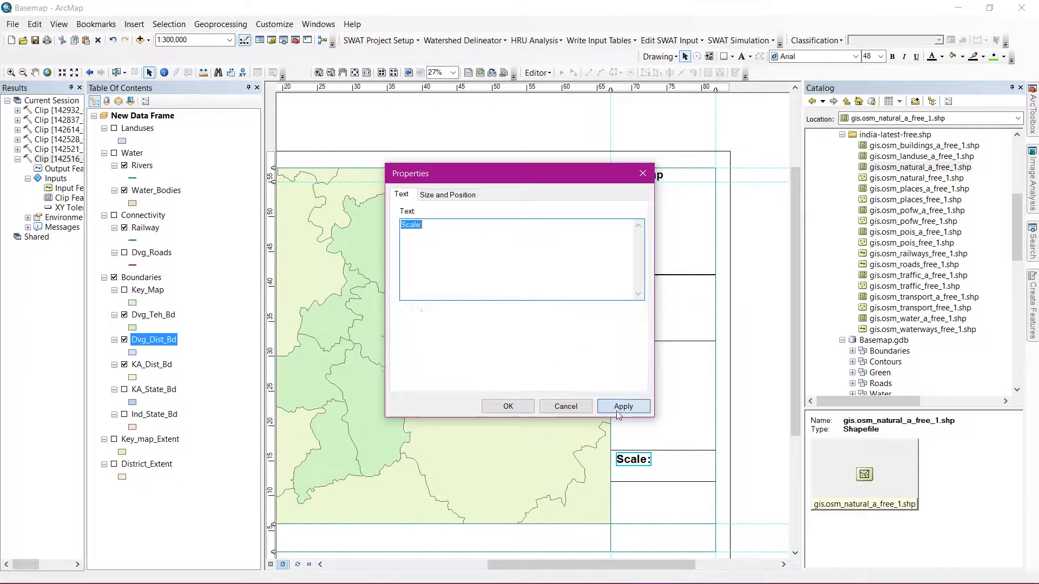
{"action": "left_click", "coordinate": [508, 406]}
Set the font size of the "Scale:" text to 36.
{"action": "left_click", "coordinate": [706, 433]}
{"action": "left_click", "coordinate": [707, 475]}
{"action": "double_click", "coordinate": [638, 462]}
{"action": "left_click", "coordinate": [508, 406]}
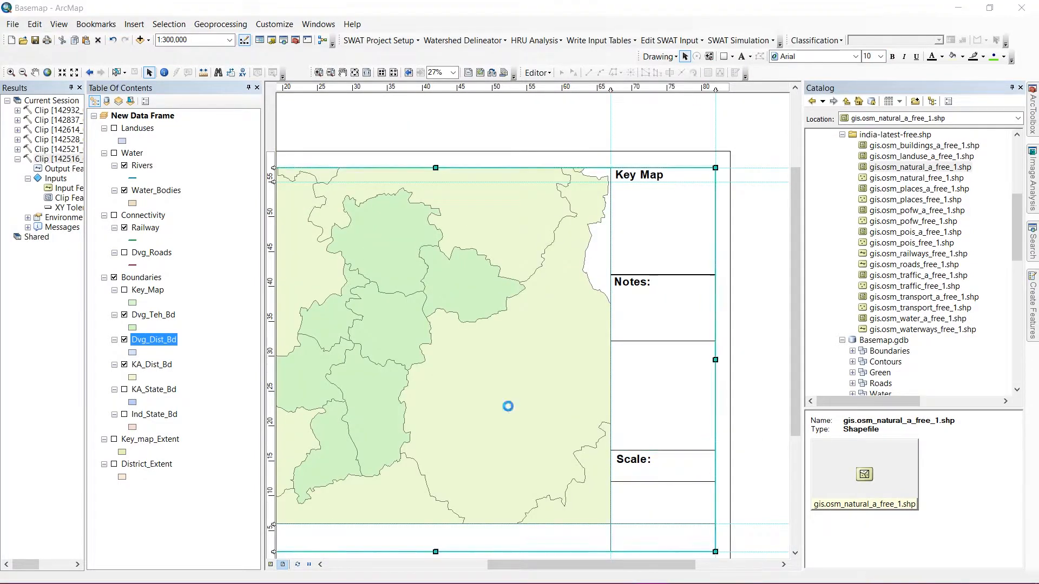
{"action": "double_click", "coordinate": [634, 460]}
{"action": "left_click", "coordinate": [508, 407]}
{"action": "left_click", "coordinate": [882, 57]}
{"action": "left_click", "coordinate": [869, 111]}
{"action": "left_click", "coordinate": [882, 57]}
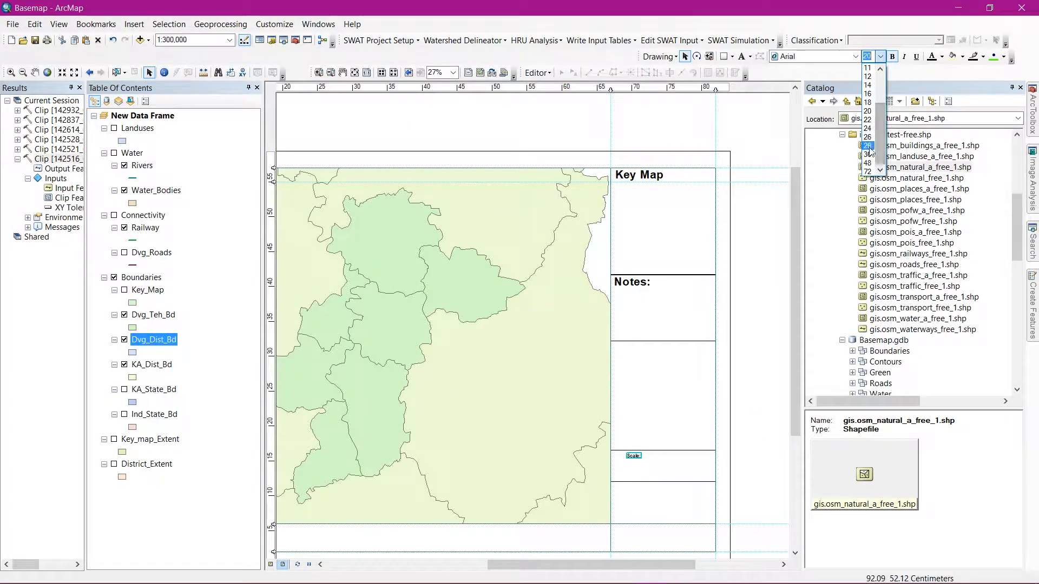
{"action": "left_click", "coordinate": [869, 162]}
Place a half-width rectangle in the right half of the "Scale:" box to divide it in two.
{"action": "scroll", "coordinate": [704, 351], "scroll_direction": "down", "scroll_amount": 3}
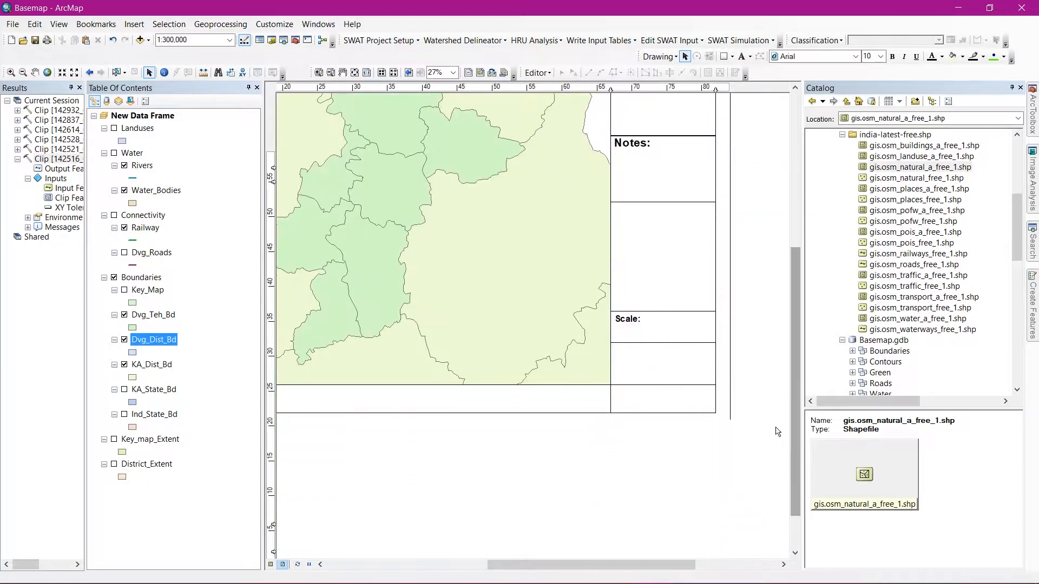
{"action": "left_click", "coordinate": [710, 324]}
{"action": "left_click_drag", "start_coordinate": [663, 327], "coordinate": [663, 317]}
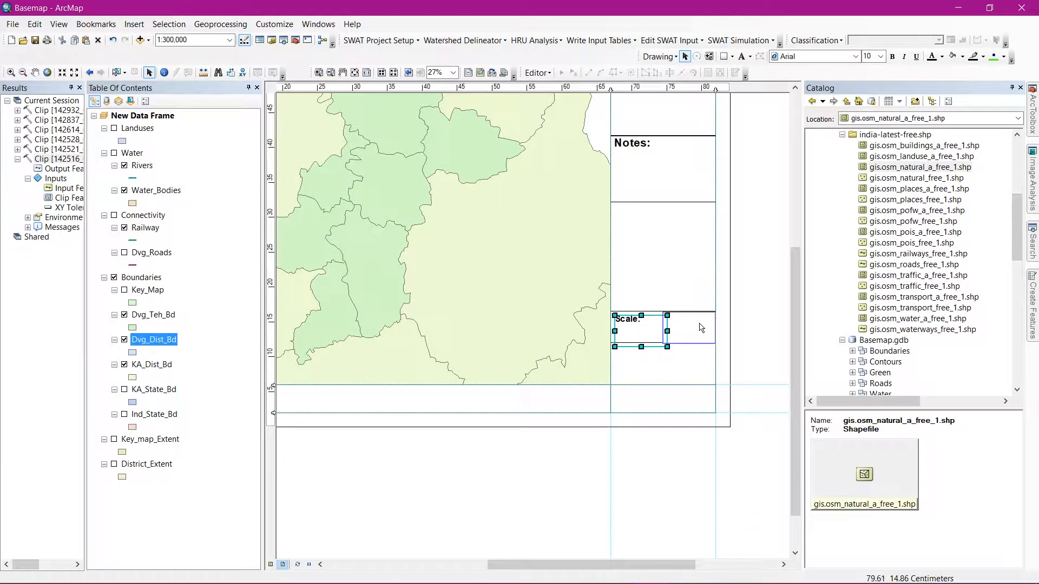
{"action": "key", "text": "ctrl+z"}
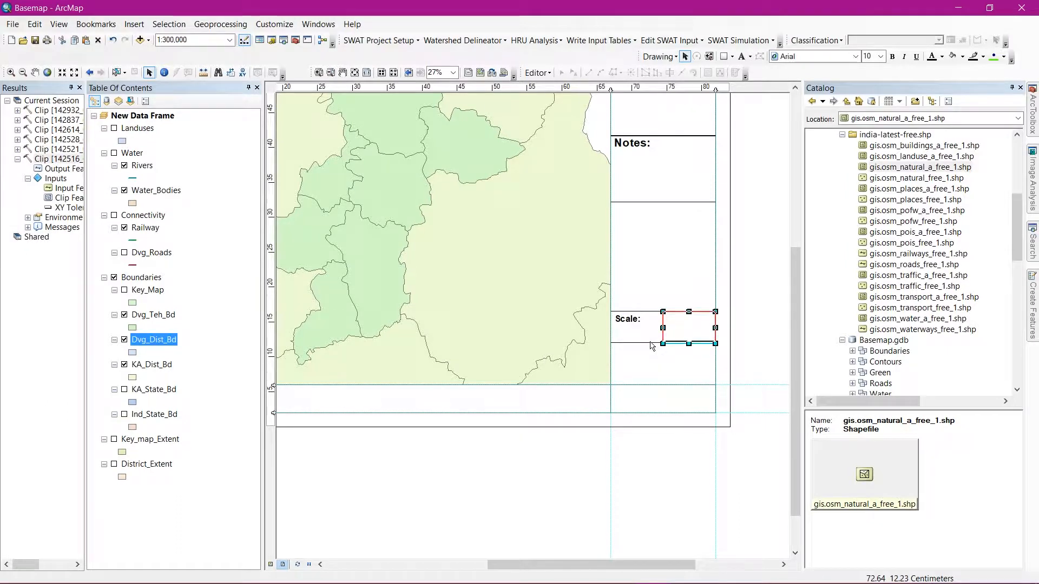
{"action": "scroll", "coordinate": [493, 297], "scroll_direction": "down", "scroll_amount": 3}
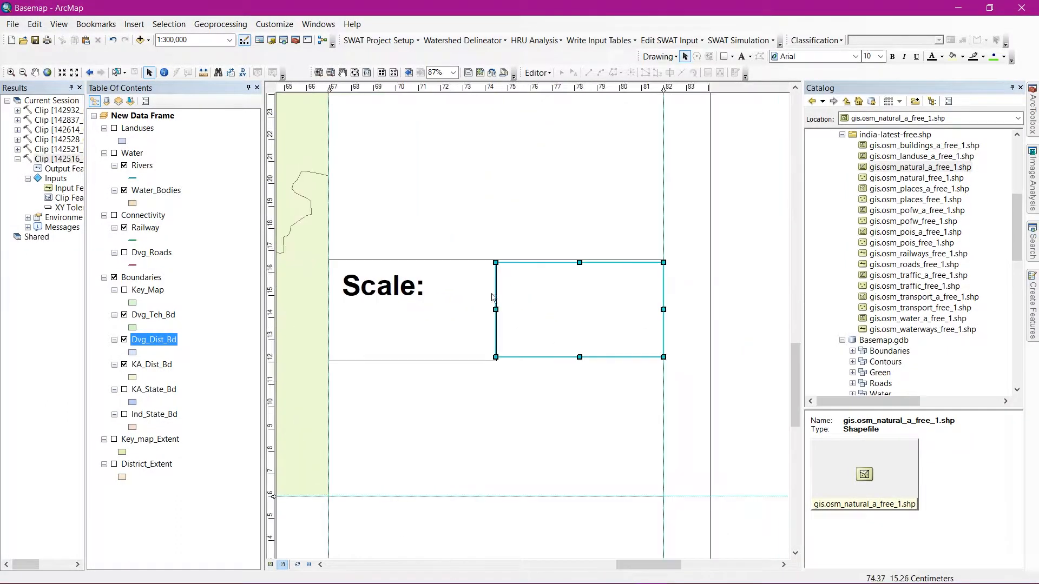
Resize the half-width rectangle to match the "Scale:" box's height and fit it exactly into the right half.
{"action": "left_click_drag", "start_coordinate": [496, 309], "coordinate": [737, 320]}
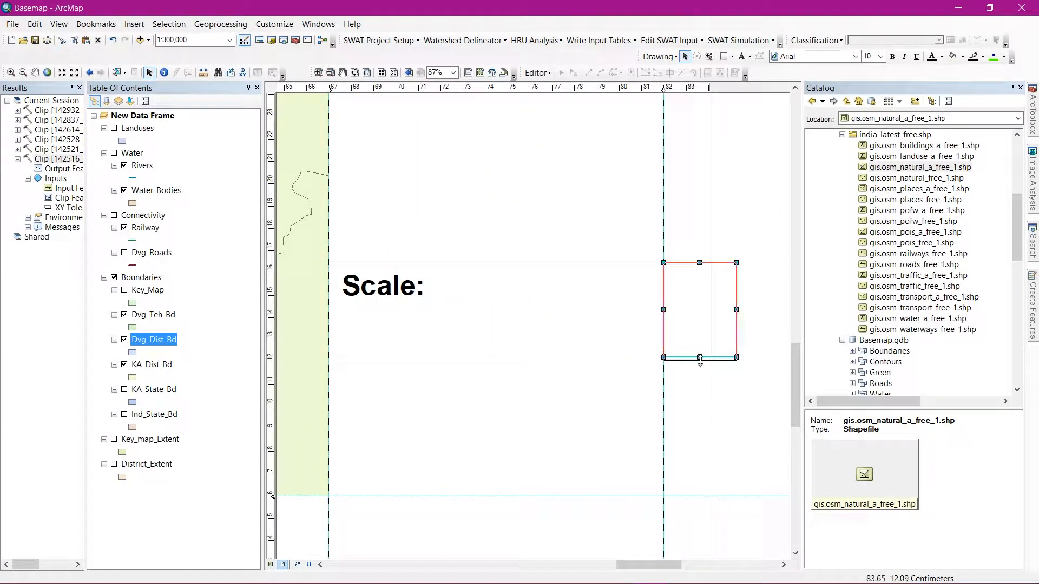
{"action": "left_click_drag", "start_coordinate": [701, 358], "coordinate": [700, 361]}
{"action": "left_click_drag", "start_coordinate": [700, 262], "coordinate": [700, 259]}
{"action": "left_click_drag", "start_coordinate": [736, 310], "coordinate": [491, 301]}
{"action": "scroll", "coordinate": [569, 353], "scroll_direction": "up", "scroll_amount": 2}
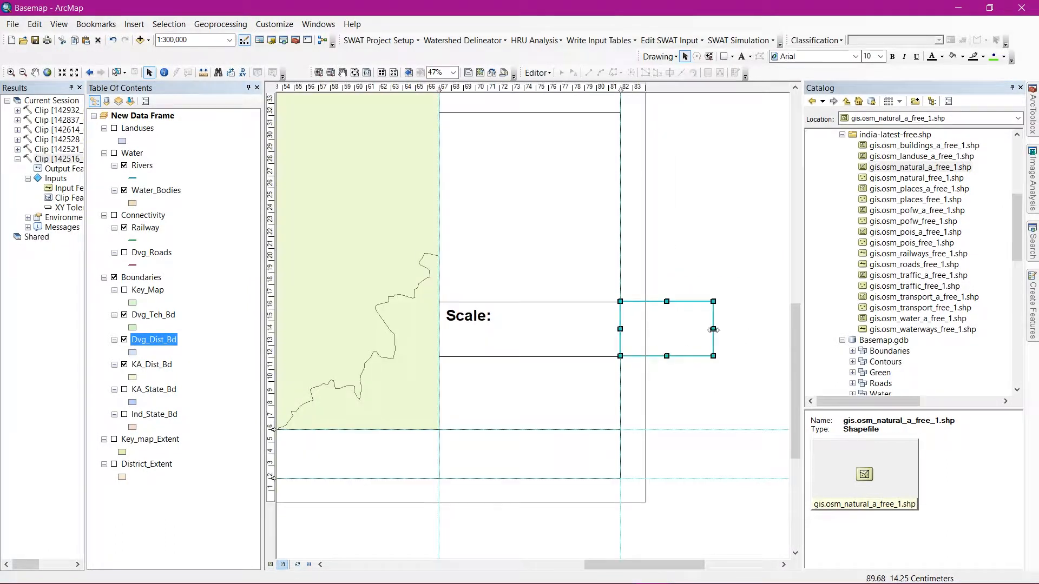
{"action": "left_click_drag", "start_coordinate": [713, 329], "coordinate": [689, 329]}
{"action": "left_click", "coordinate": [593, 329]}
{"action": "left_click_drag", "start_coordinate": [620, 329], "coordinate": [530, 328]}
{"action": "left_click", "coordinate": [661, 329]}
{"action": "left_click_drag", "start_coordinate": [649, 329], "coordinate": [558, 329]}
{"action": "left_click", "coordinate": [700, 350]}
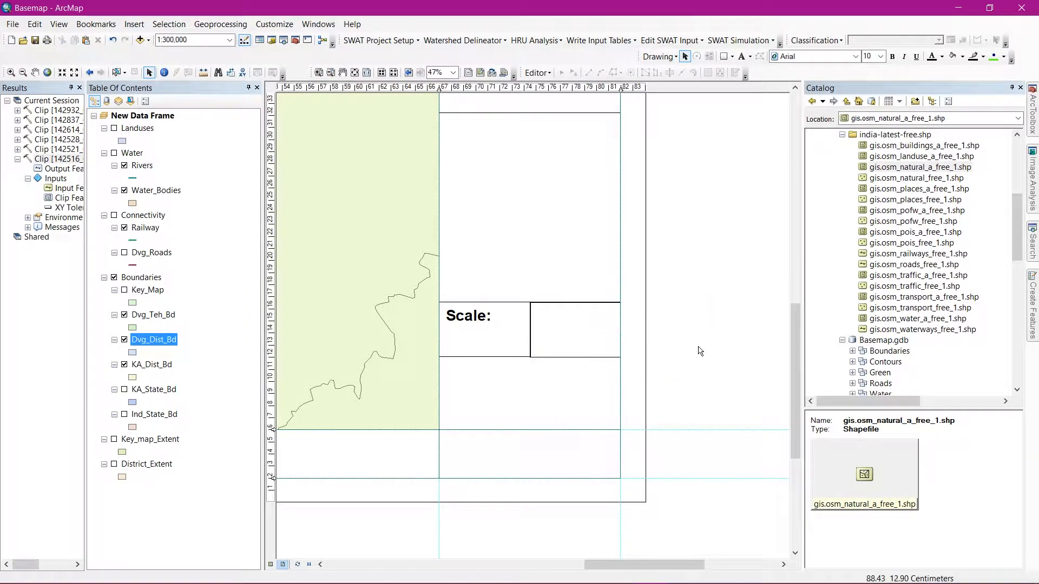
Add a horizontal guide at about 12 cm along the "Scale:" box's lower edge and align the half-width rectangle to it.
{"action": "left_click_drag", "start_coordinate": [591, 366], "coordinate": [612, 363]}
{"action": "left_click", "coordinate": [590, 351]}
{"action": "left_click", "coordinate": [595, 347]}
{"action": "left_click", "coordinate": [271, 355]}
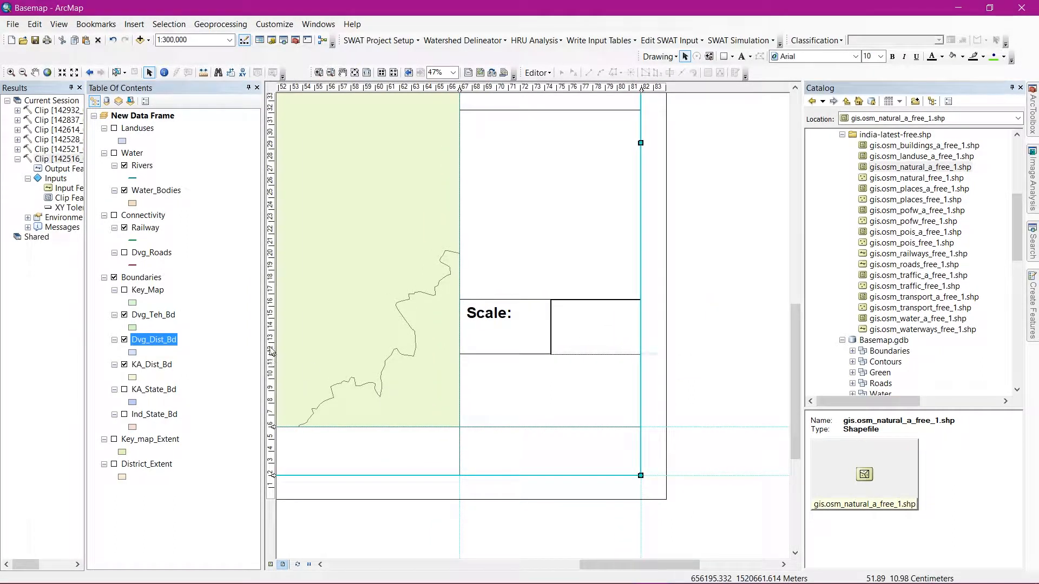
{"action": "left_click", "coordinate": [598, 350]}
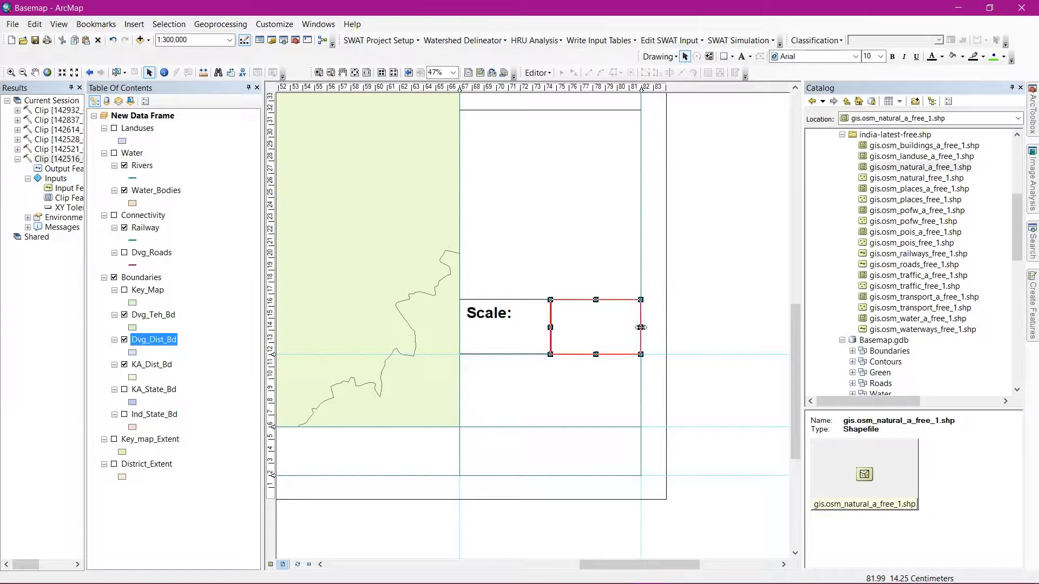
{"action": "left_click_drag", "start_coordinate": [554, 324], "coordinate": [560, 328]}
{"action": "left_click", "coordinate": [598, 356]}
Duplicate the "Scale:" heading into the box below and change its text to "Map prepared by:".
{"action": "scroll", "coordinate": [613, 356], "scroll_direction": "up", "scroll_amount": 3}
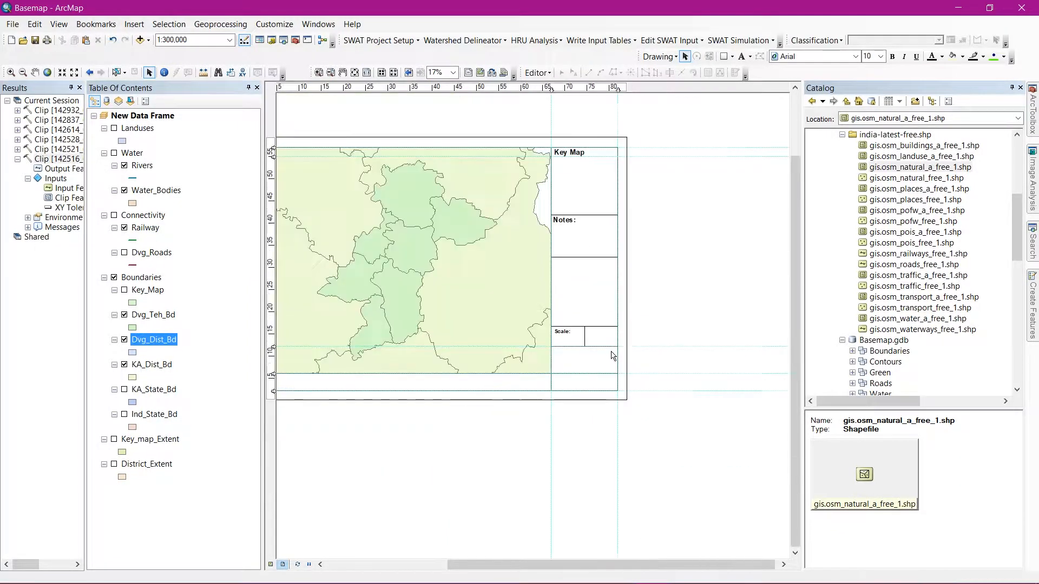
{"action": "key", "text": "ctrl+c"}
{"action": "key", "text": "ctrl+v"}
{"action": "scroll", "coordinate": [559, 370], "scroll_direction": "down", "scroll_amount": 3}
{"action": "left_click_drag", "start_coordinate": [578, 275], "coordinate": [571, 324]}
{"action": "double_click", "coordinate": [571, 324]}
{"action": "type", "text": "Scale"}
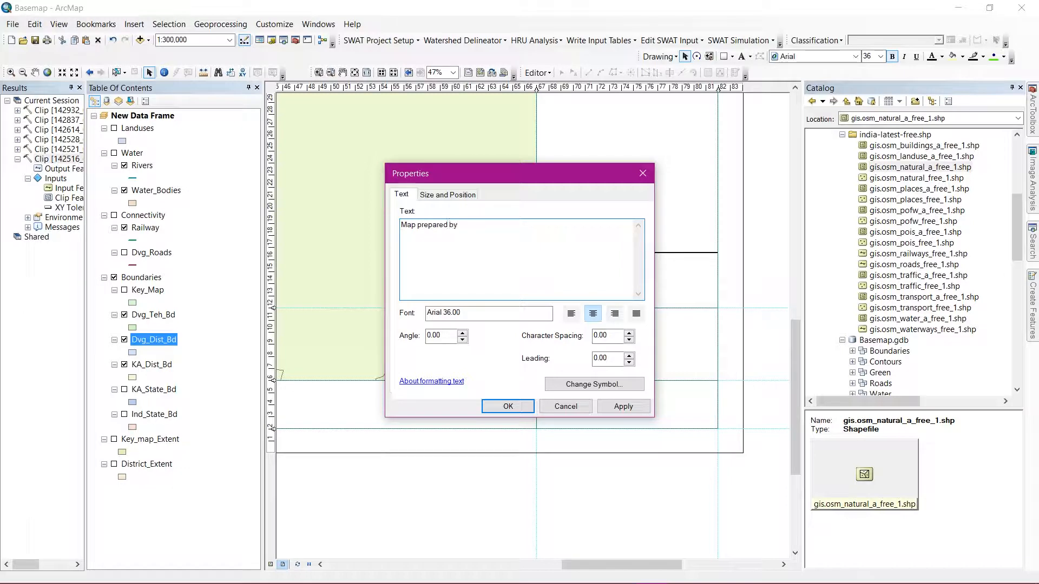
{"action": "type", "text": ":"}
{"action": "left_click", "coordinate": [508, 406]}
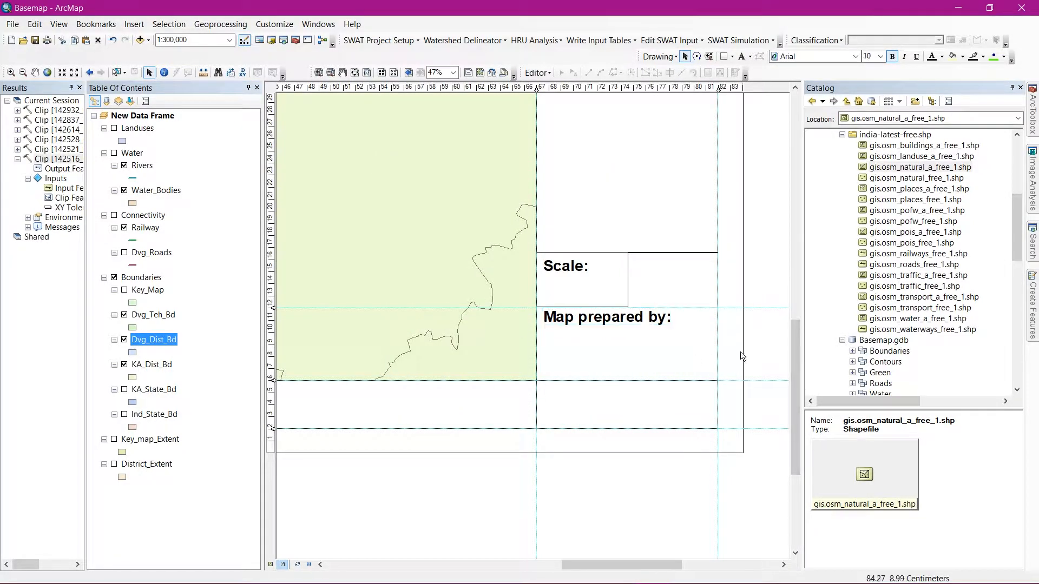
Duplicate the "Map prepared by:" heading into the strip below the map and change its text to a letter-spaced "SHEET TITLE".
{"action": "scroll", "coordinate": [591, 360], "scroll_direction": "up", "scroll_amount": 3}
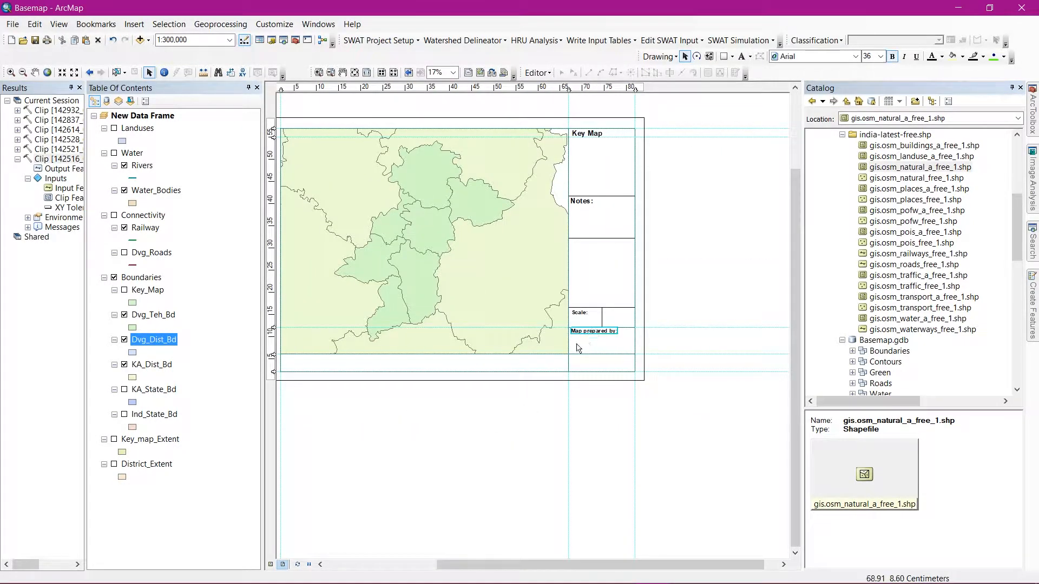
{"action": "left_click_drag", "start_coordinate": [595, 332], "coordinate": [372, 370]}
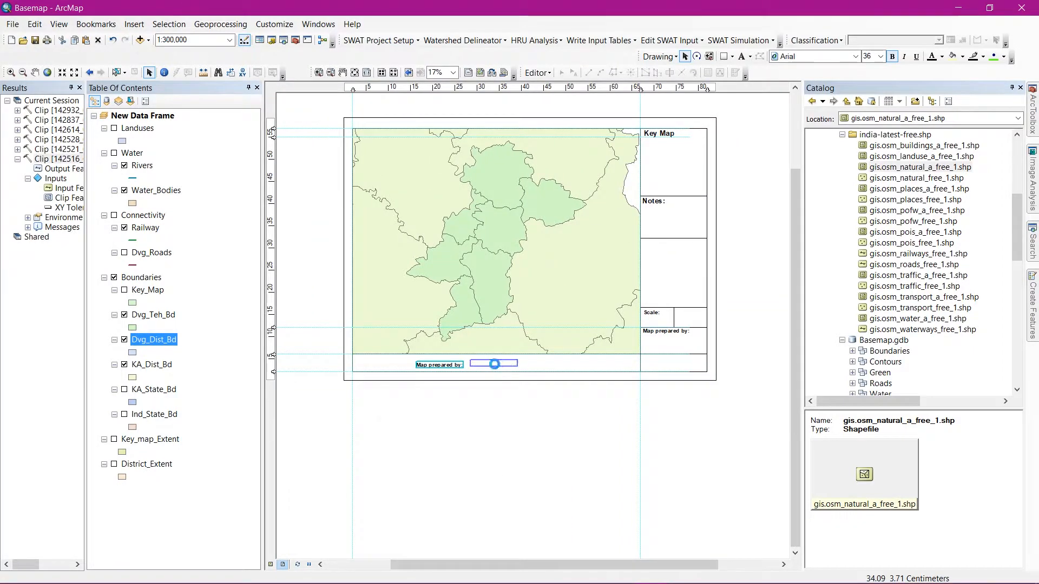
{"action": "double_click", "coordinate": [439, 365]}
{"action": "type", "text": "Sheet"}
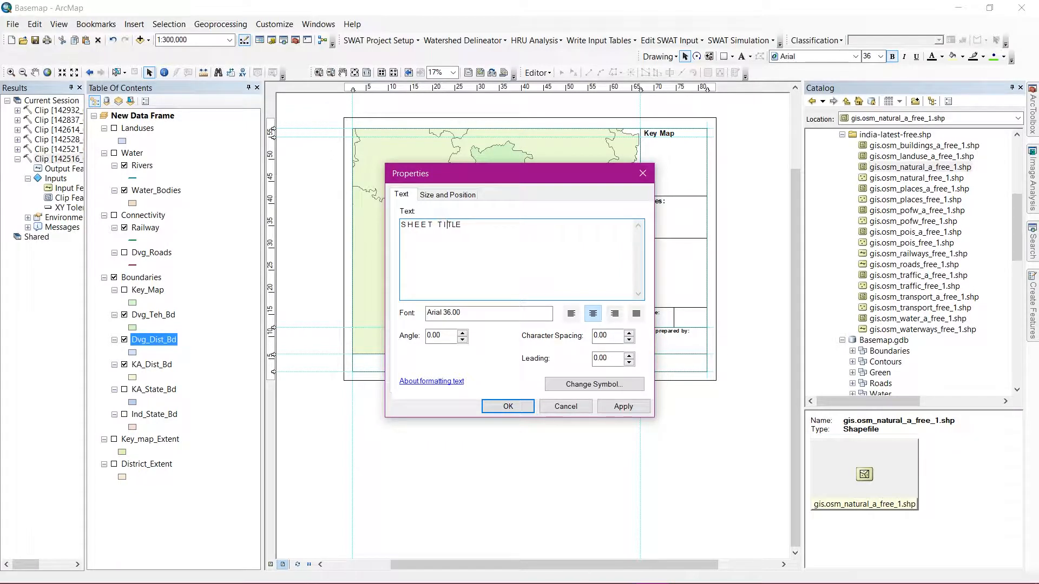
{"action": "key", "text": "Return"}
Format the "SHEET TITLE" text in Cambria with a font size of 72.
{"action": "left_click", "coordinate": [880, 57]}
{"action": "left_click", "coordinate": [874, 174]}
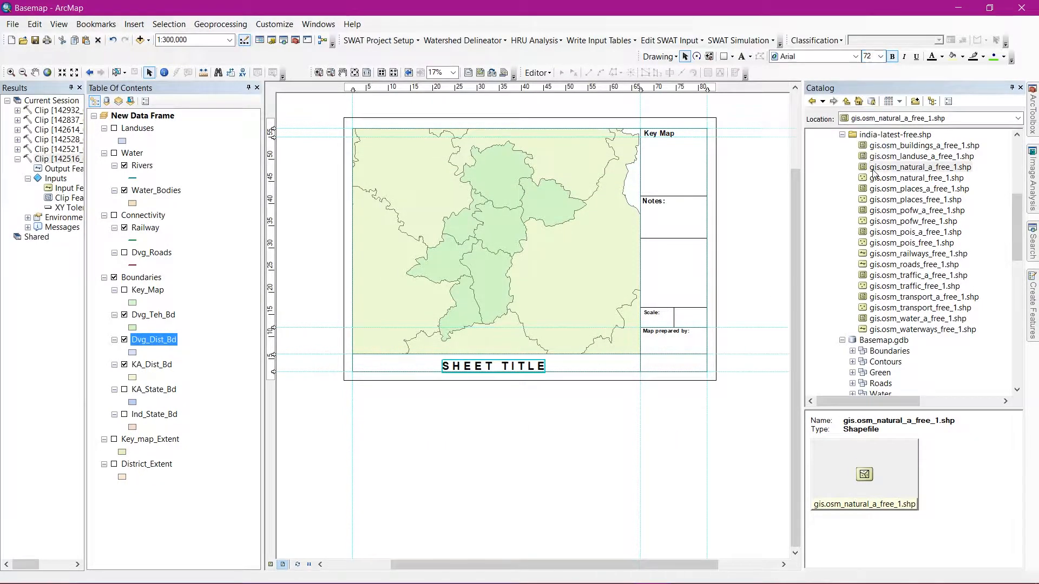
{"action": "left_click", "coordinate": [807, 56]}
{"action": "scroll", "coordinate": [807, 125], "scroll_direction": "down", "scroll_amount": 5}
{"action": "left_click", "coordinate": [811, 162]}
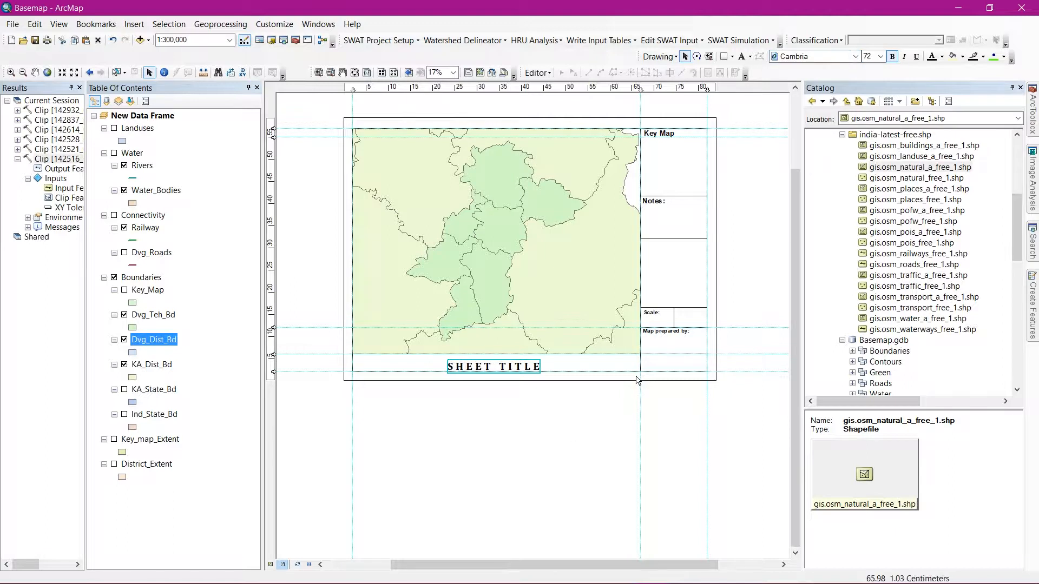
{"action": "left_click", "coordinate": [511, 425]}
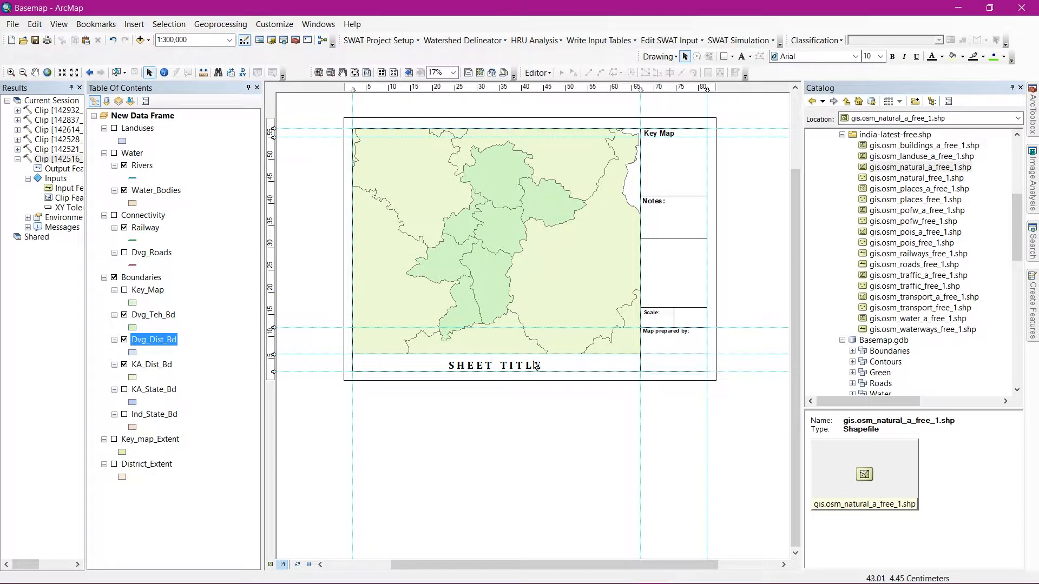
Add horizontal guides at about 3 cm and 4 cm and centre the "SHEET TITLE" text vertically in its strip.
{"action": "scroll", "coordinate": [438, 377], "scroll_direction": "down", "scroll_amount": 3}
{"action": "left_click", "coordinate": [394, 366]}
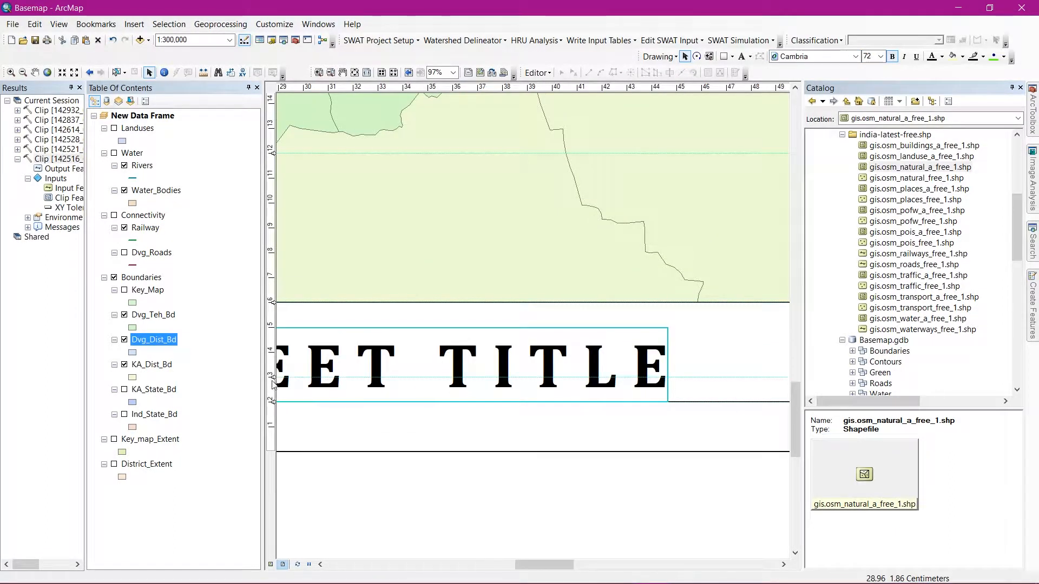
{"action": "scroll", "coordinate": [450, 370], "scroll_direction": "up", "scroll_amount": 4}
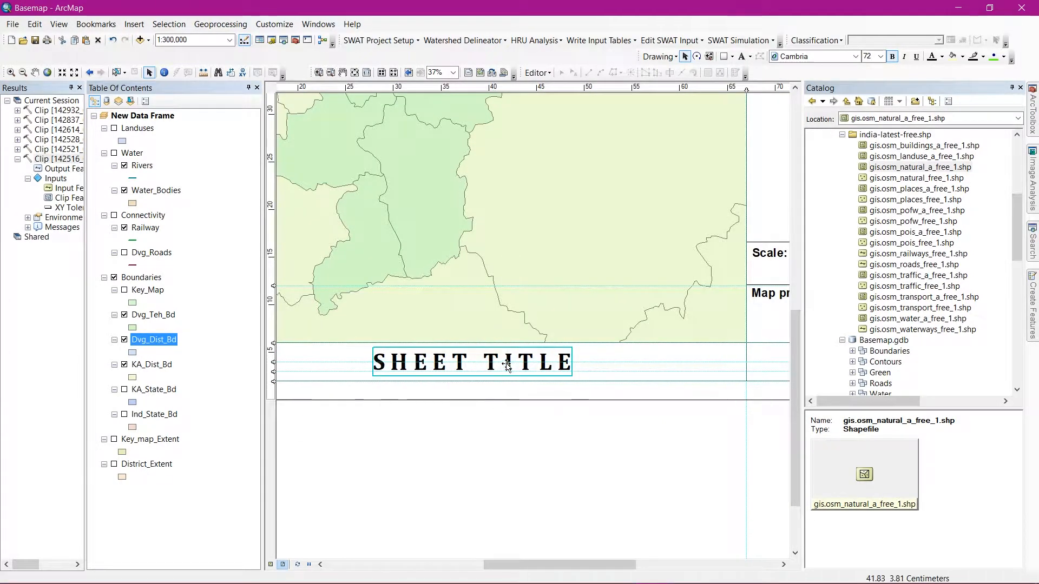
Duplicate the "Notes:" heading into the box below it and change the copy's text to "Legend".
{"action": "scroll", "coordinate": [499, 429], "scroll_direction": "up", "scroll_amount": 3}
{"action": "left_click", "coordinate": [658, 454]}
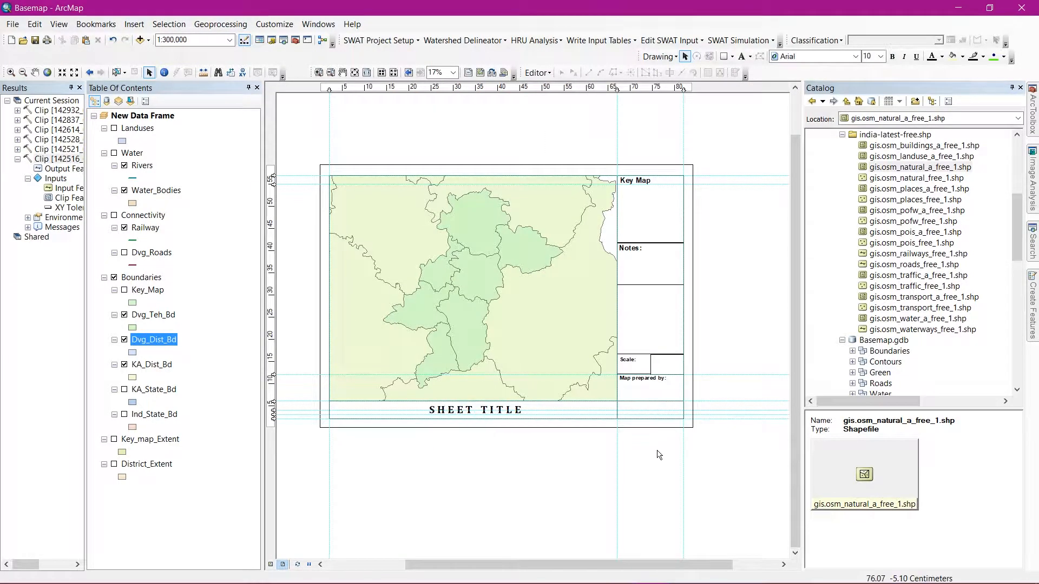
{"action": "left_click", "coordinate": [632, 249]}
{"action": "key", "text": "ctrl+c"}
{"action": "key", "text": "ctrl+v"}
{"action": "left_click_drag", "start_coordinate": [635, 250], "coordinate": [635, 295]}
{"action": "double_click", "coordinate": [634, 294]}
{"action": "type", "text": "es:"}
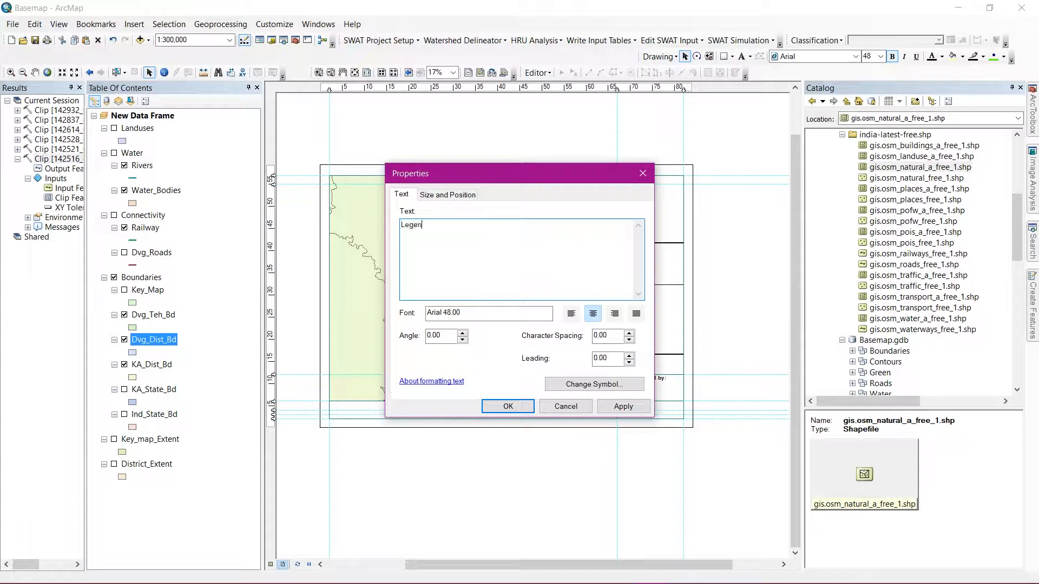
{"action": "type", "text": "d"}
{"action": "left_click", "coordinate": [622, 406]}
{"action": "key", "text": "Return"}
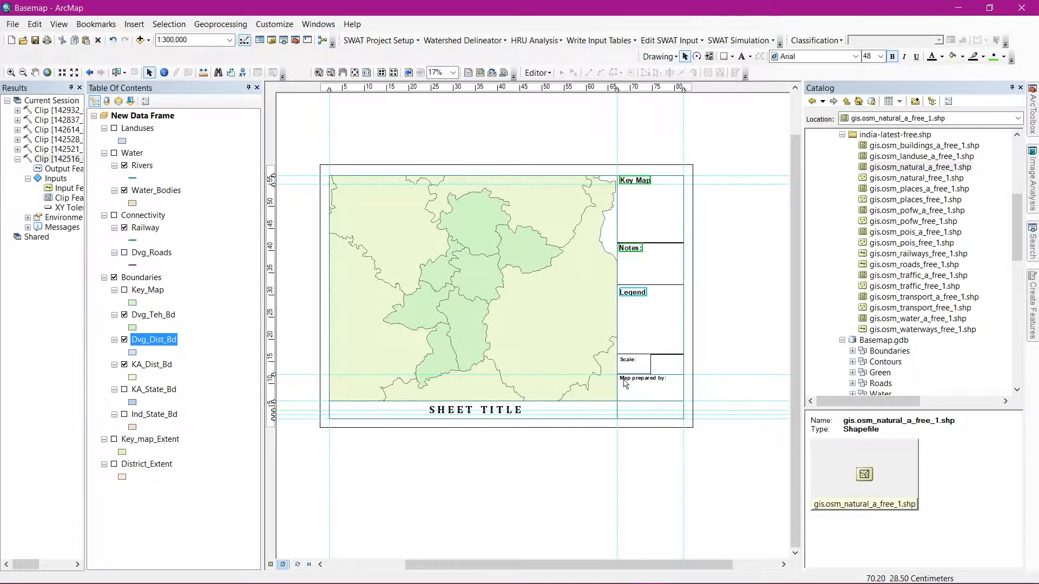
Remove the bold from the "Key Map", "Notes:" and "Legend" headings together and set their font size to 35.
{"action": "left_click", "coordinate": [734, 258]}
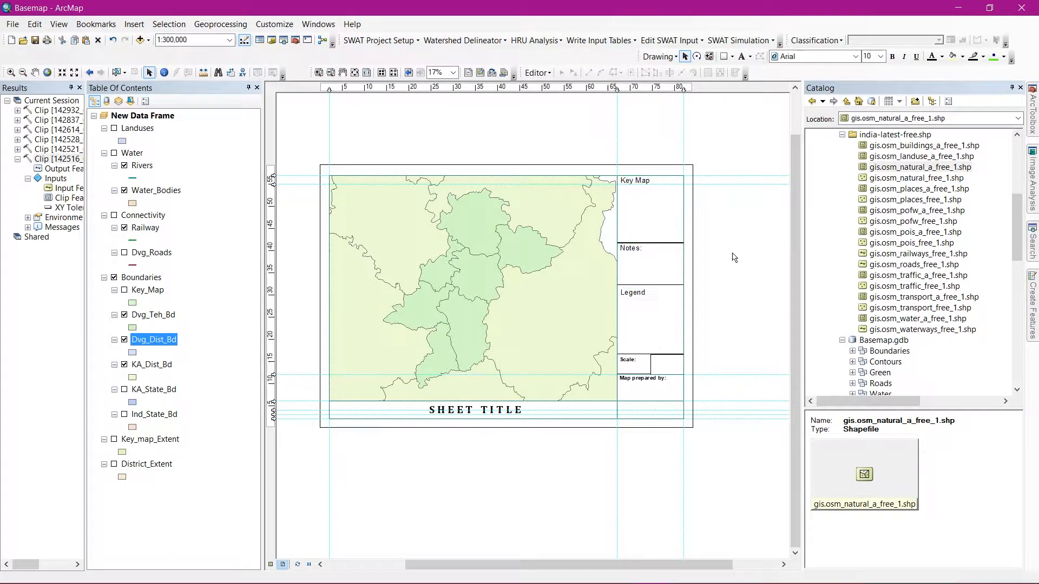
{"action": "left_click", "coordinate": [634, 180]}
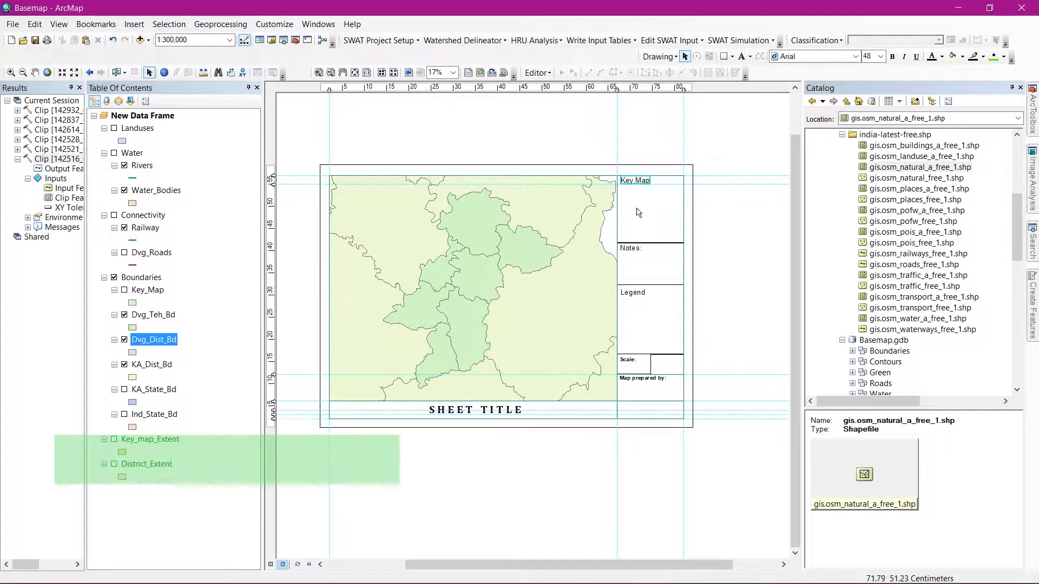
{"action": "left_click", "coordinate": [631, 248], "text": "shift"}
{"action": "left_click", "coordinate": [632, 292], "text": "shift"}
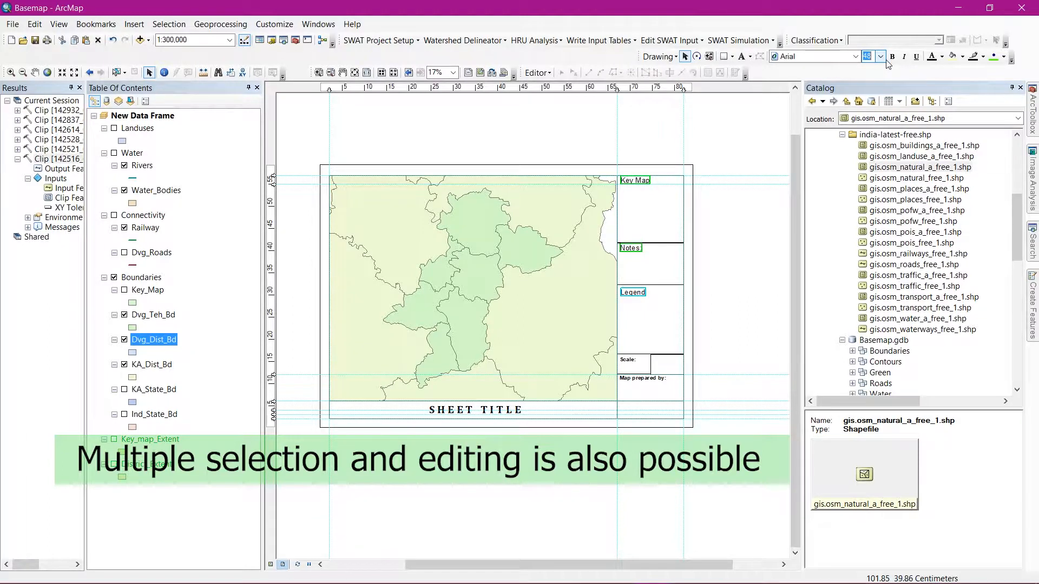
{"action": "key", "text": "Return"}
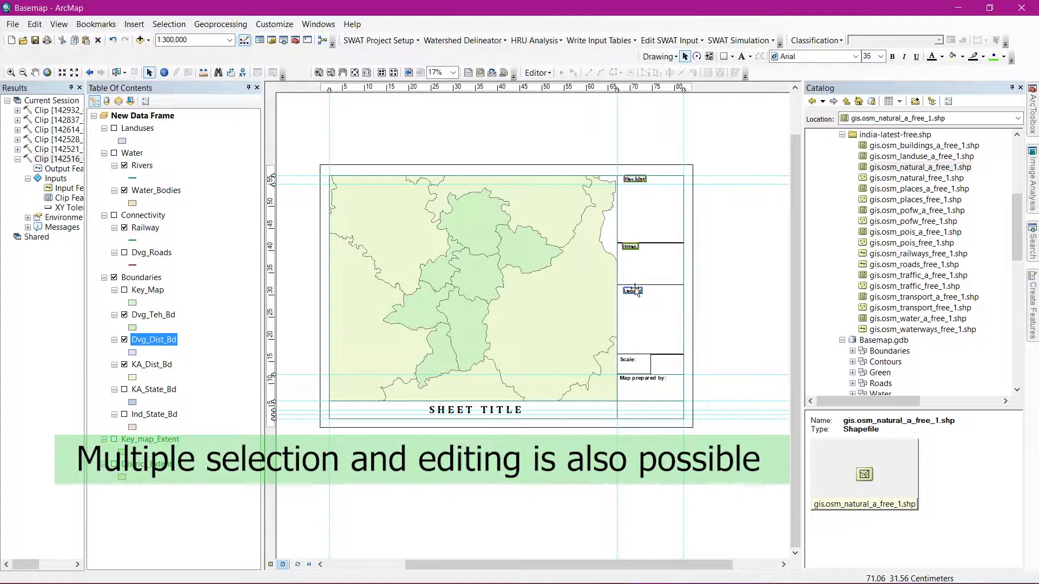
{"action": "left_click", "coordinate": [718, 274]}
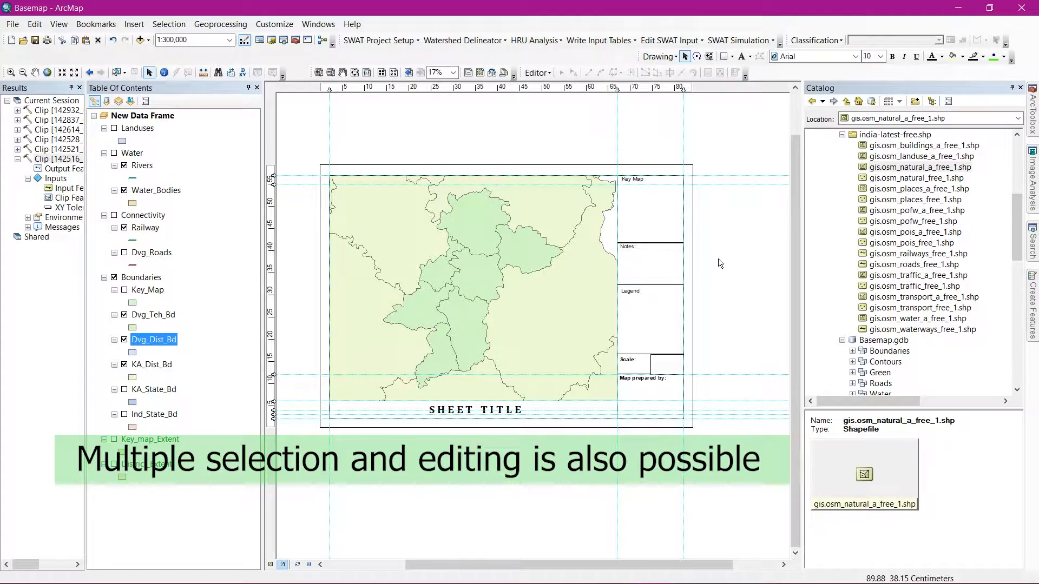
Examine up close the shared edge between the Key Map box and the Notes box.
{"action": "left_click", "coordinate": [671, 253]}
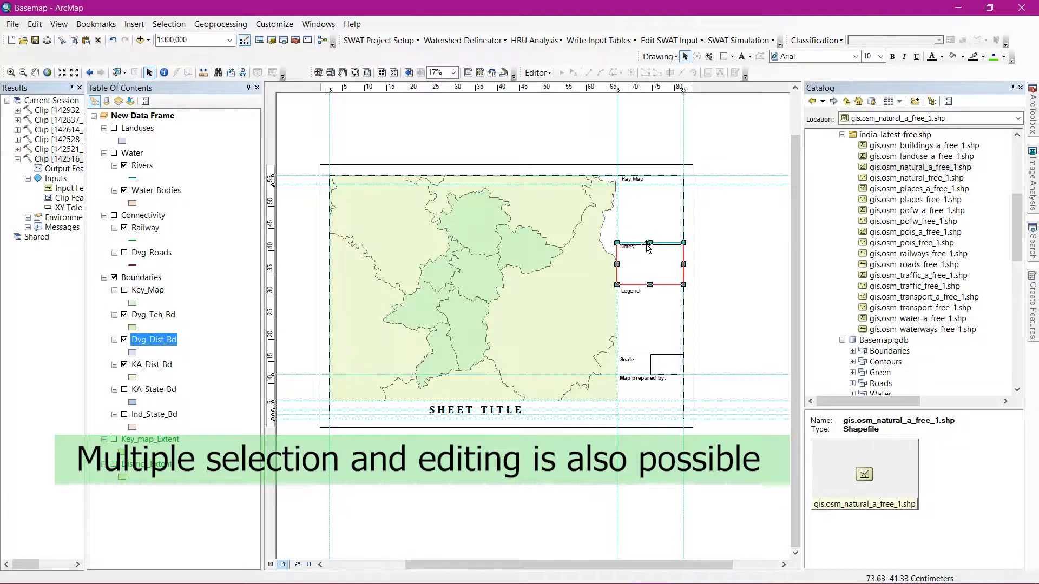
{"action": "left_click", "coordinate": [739, 249]}
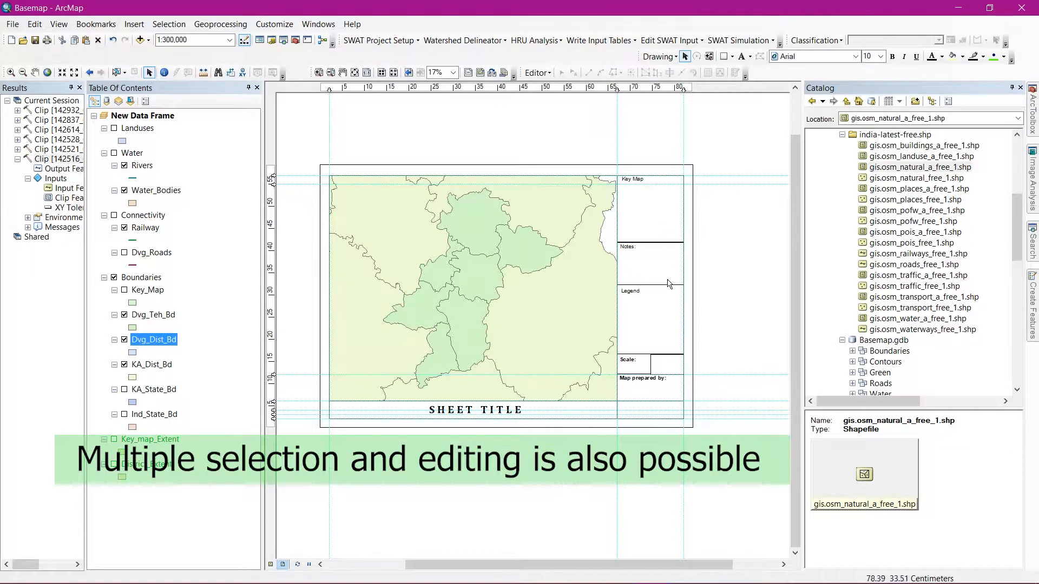
{"action": "scroll", "coordinate": [656, 254], "scroll_direction": "down", "scroll_amount": 4}
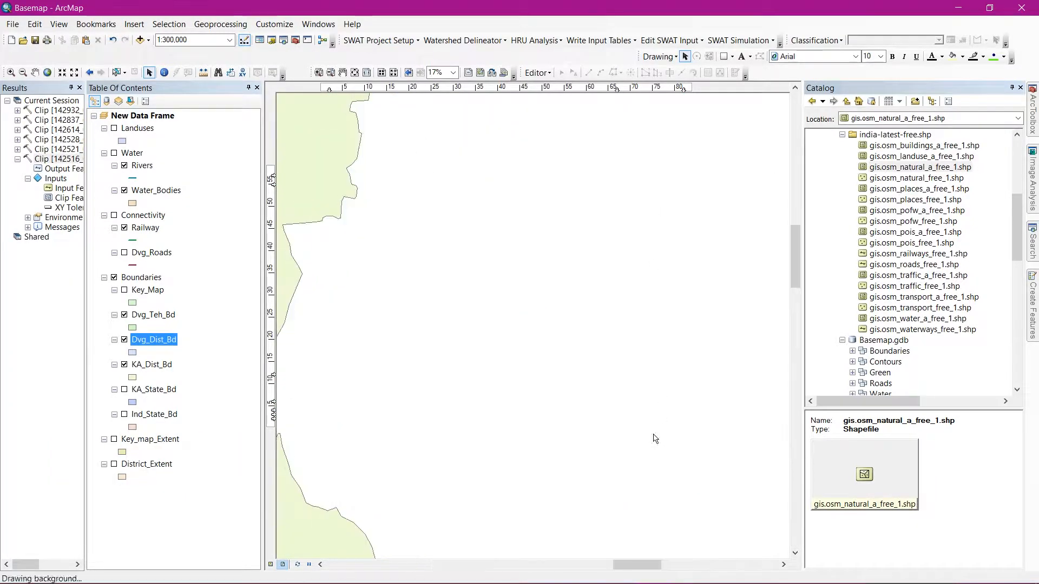
{"action": "left_click", "coordinate": [606, 441]}
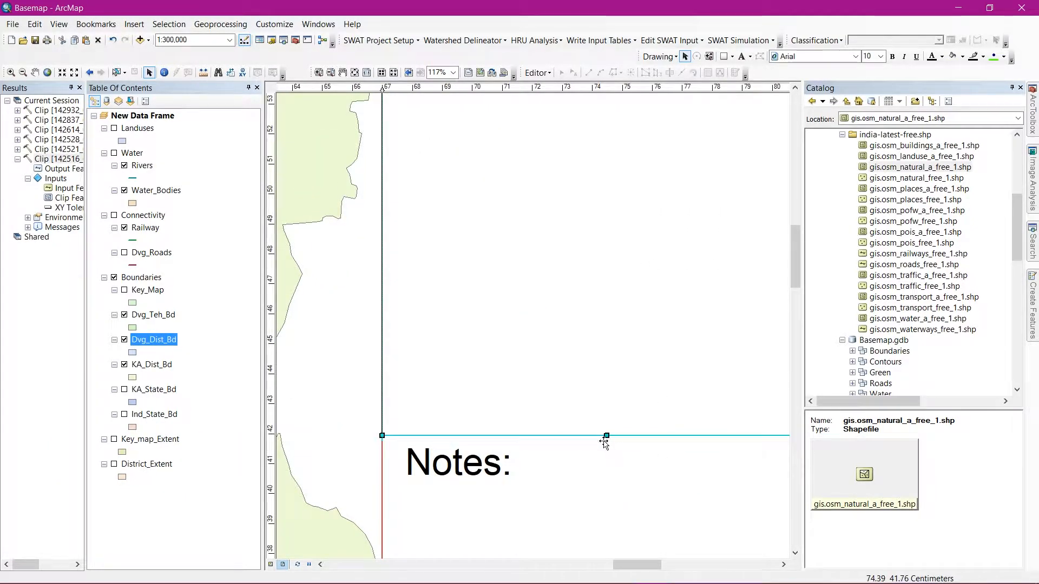
{"action": "scroll", "coordinate": [604, 442], "scroll_direction": "up", "scroll_amount": 5}
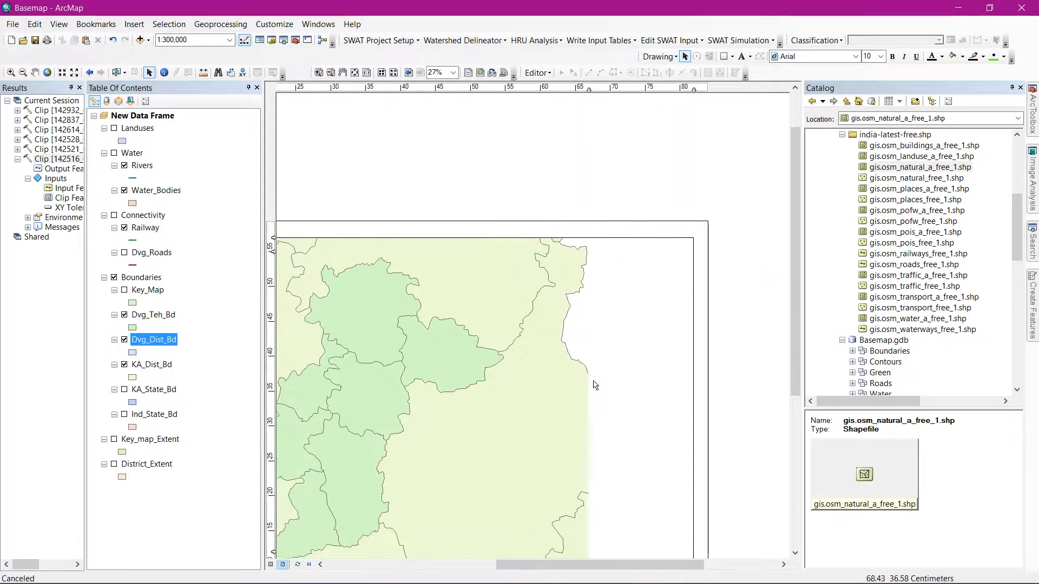
{"action": "scroll", "coordinate": [391, 404], "scroll_direction": "up", "scroll_amount": 1}
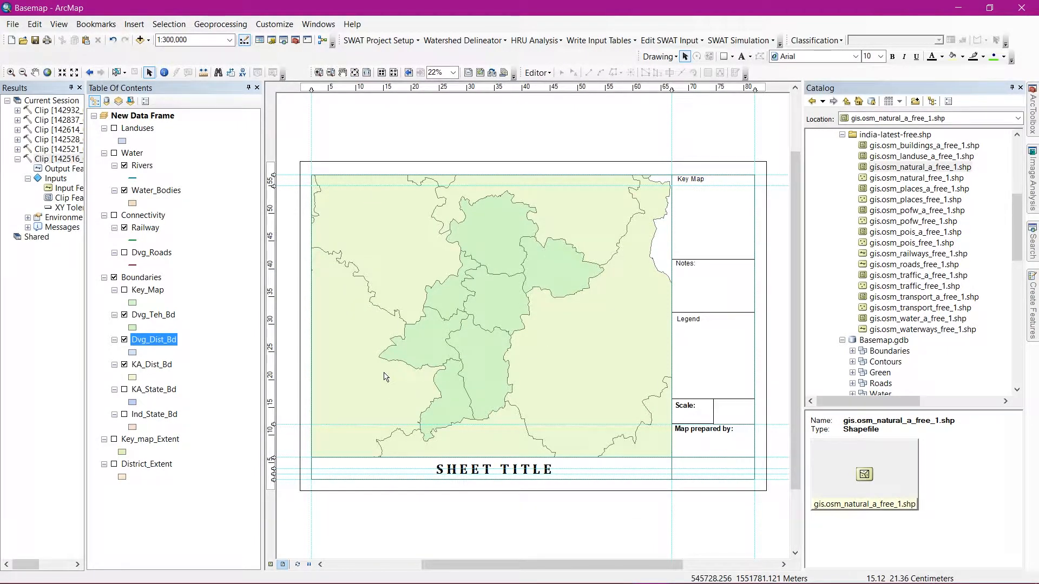
Remove the bold from the "Map prepared by:" heading and duplicate it into the box below.
{"action": "left_click", "coordinate": [703, 429]}
{"action": "left_click", "coordinate": [892, 56]}
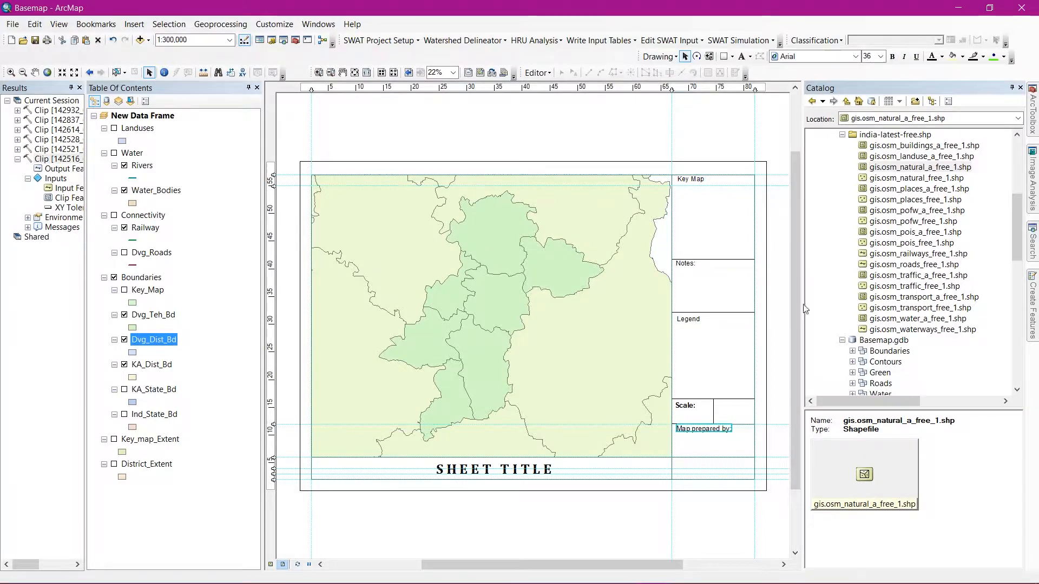
{"action": "left_click_drag", "start_coordinate": [696, 458], "coordinate": [698, 464]}
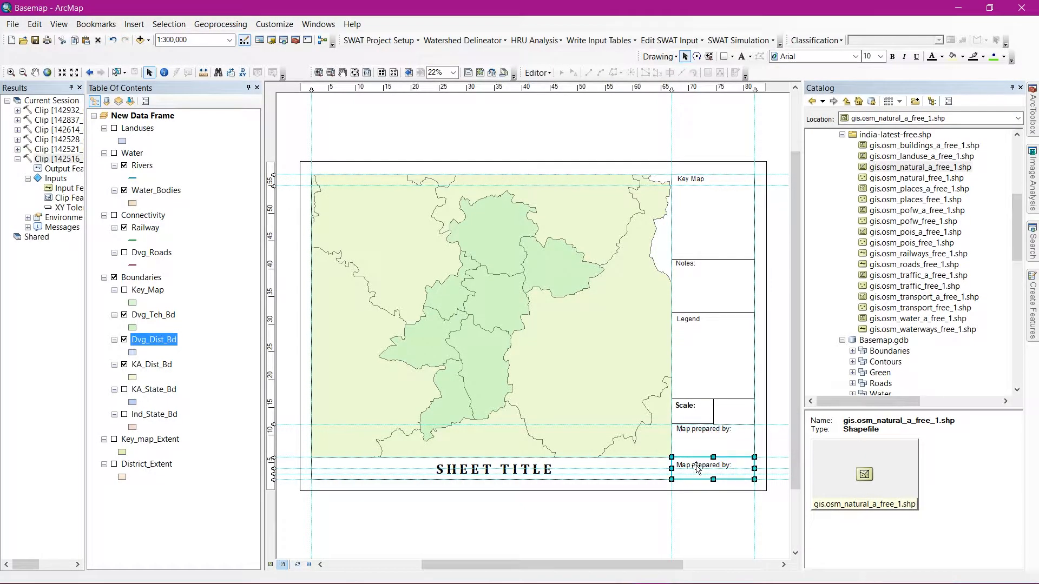
Change the copied heading's text to "Collegge/Institution Name", centre it in its box and break it onto two lines before "Name".
{"action": "double_click", "coordinate": [703, 465]}
{"action": "type", "text": "Collegge/Institution Name"}
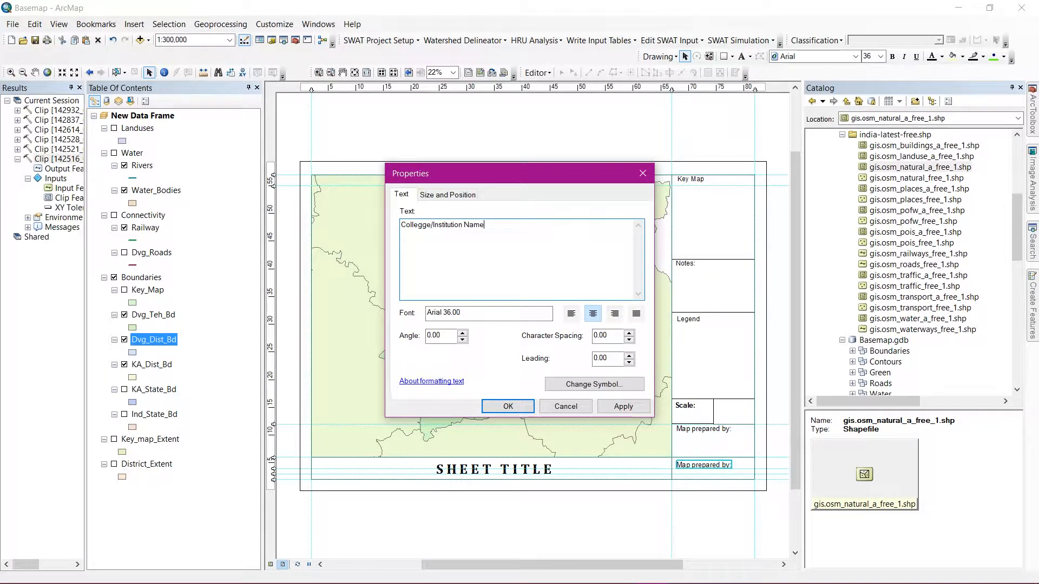
{"action": "left_click", "coordinate": [508, 406]}
{"action": "left_click_drag", "start_coordinate": [707, 465], "coordinate": [715, 466]}
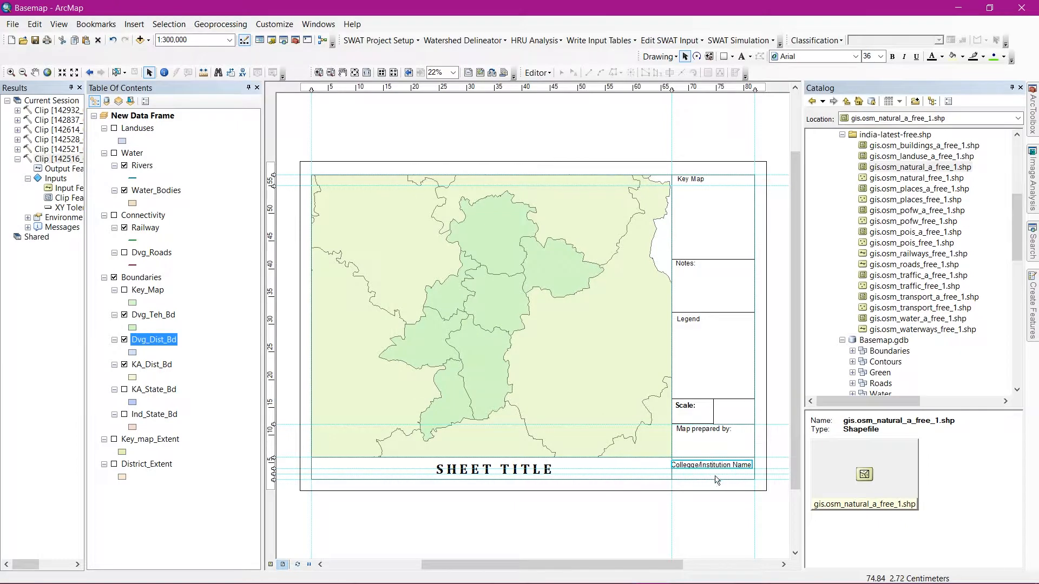
{"action": "double_click", "coordinate": [719, 466]}
{"action": "left_click", "coordinate": [464, 226]}
{"action": "key", "text": "Return"}
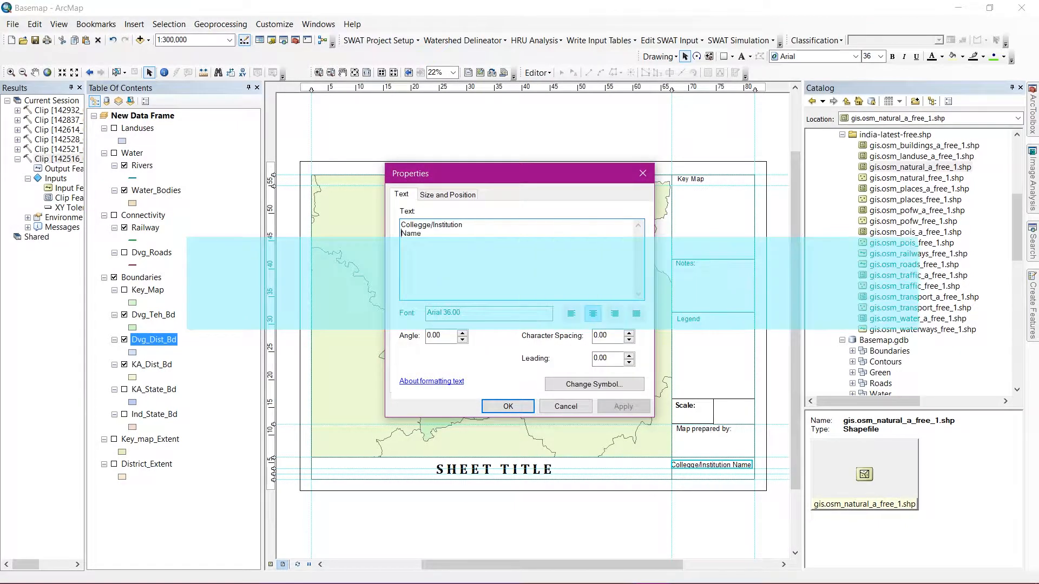
{"action": "left_click", "coordinate": [607, 406]}
{"action": "left_click", "coordinate": [514, 406]}
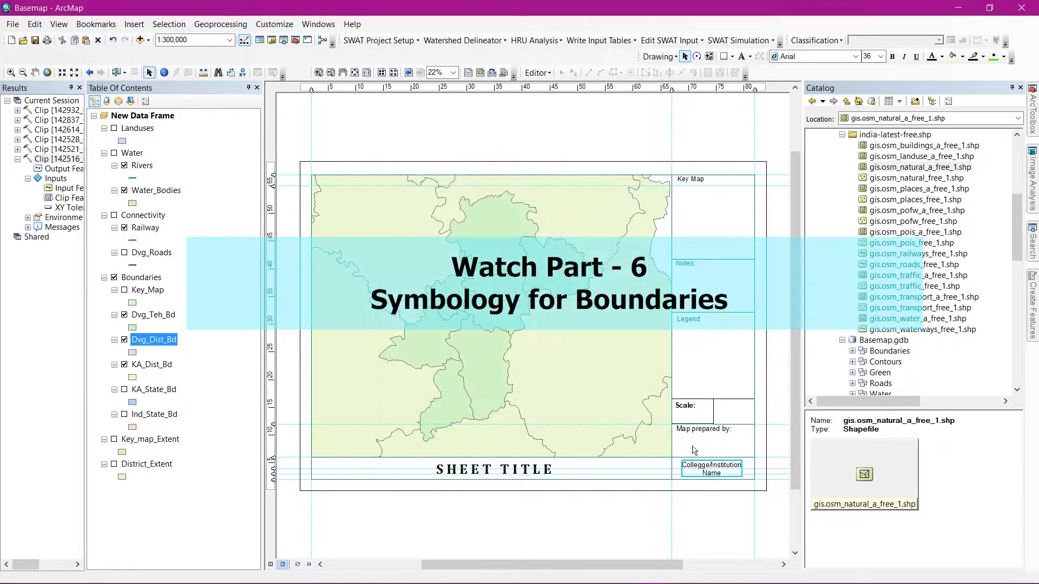
{"action": "left_click", "coordinate": [394, 147]}
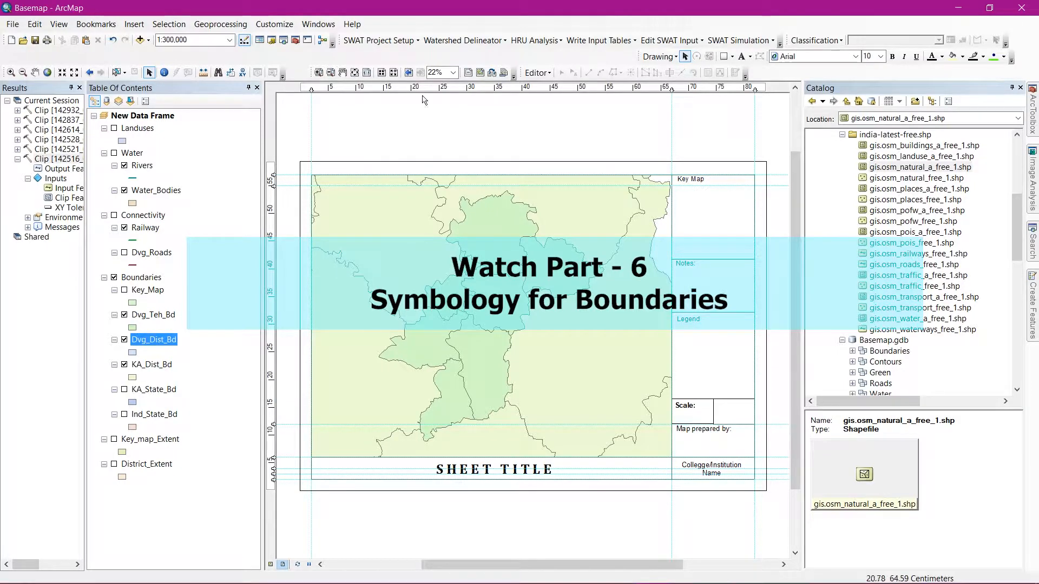
{"action": "left_click", "coordinate": [13, 24]}
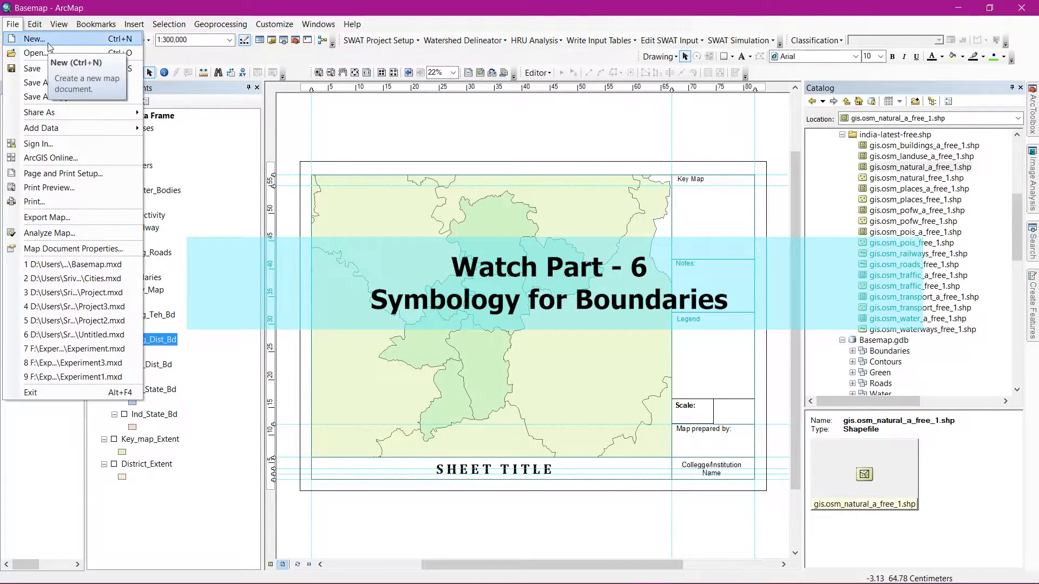
{"action": "left_click", "coordinate": [383, 129]}
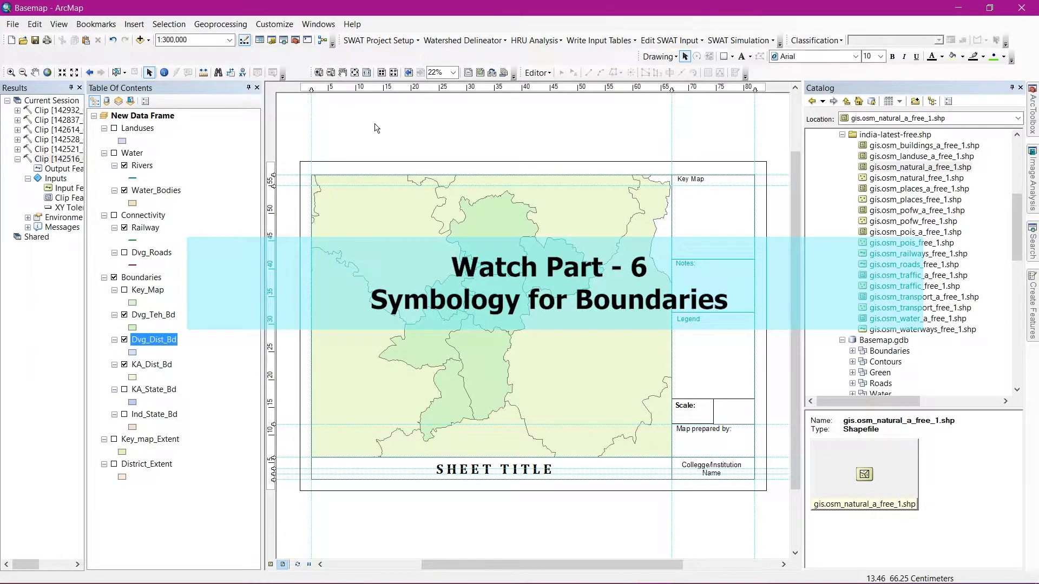